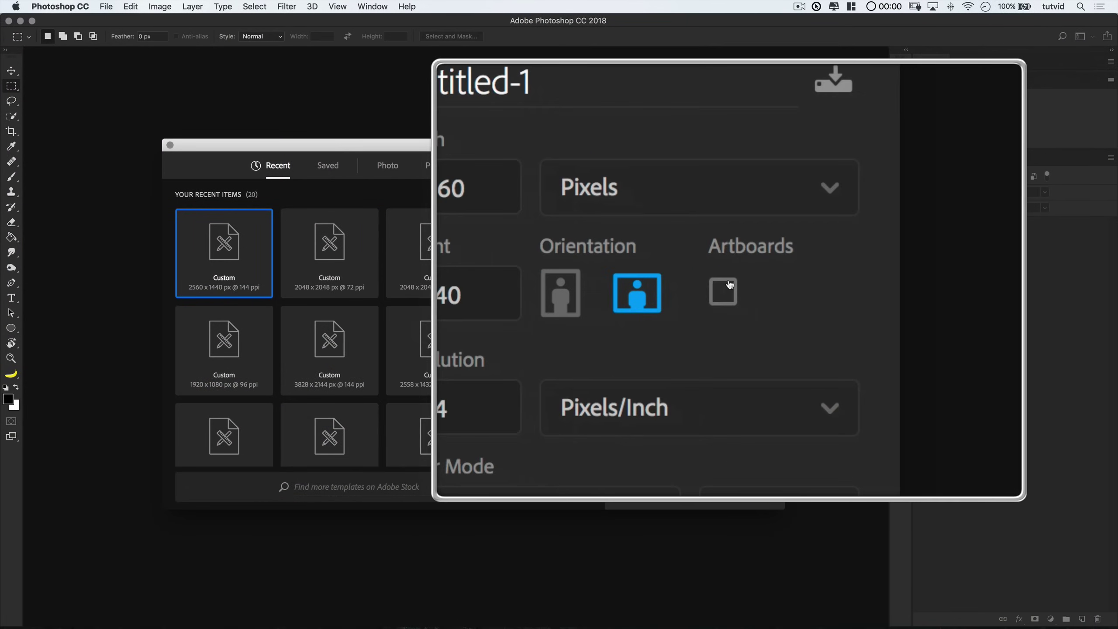
# - Create a new document and set the Ellipse tool to Path mode with Combine Shapes
pyautogui.click(756, 489)
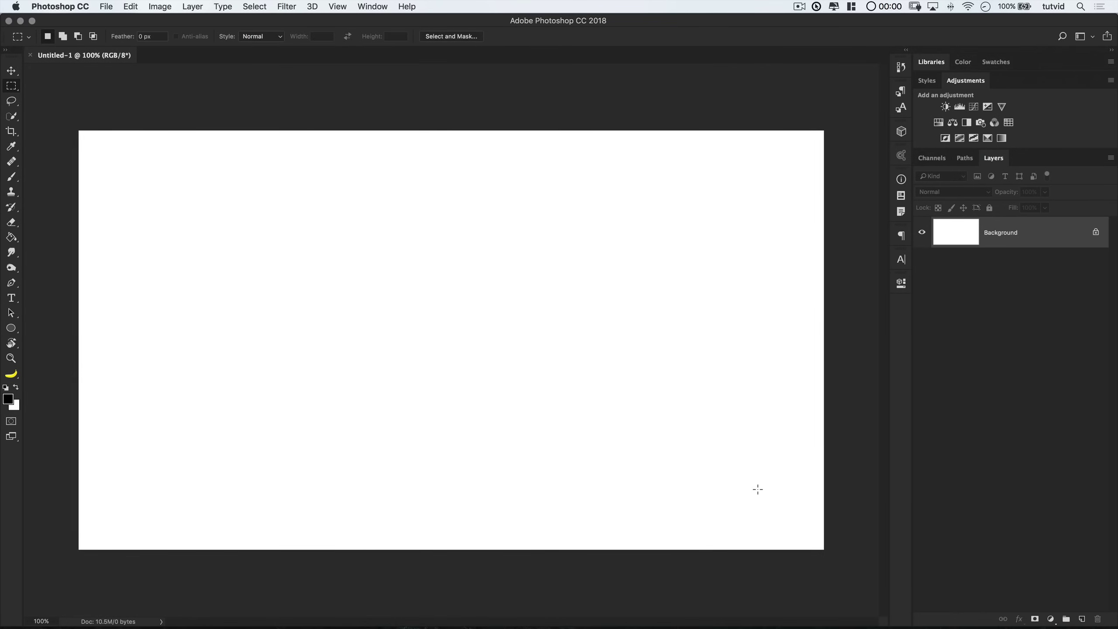
pyautogui.press('v')
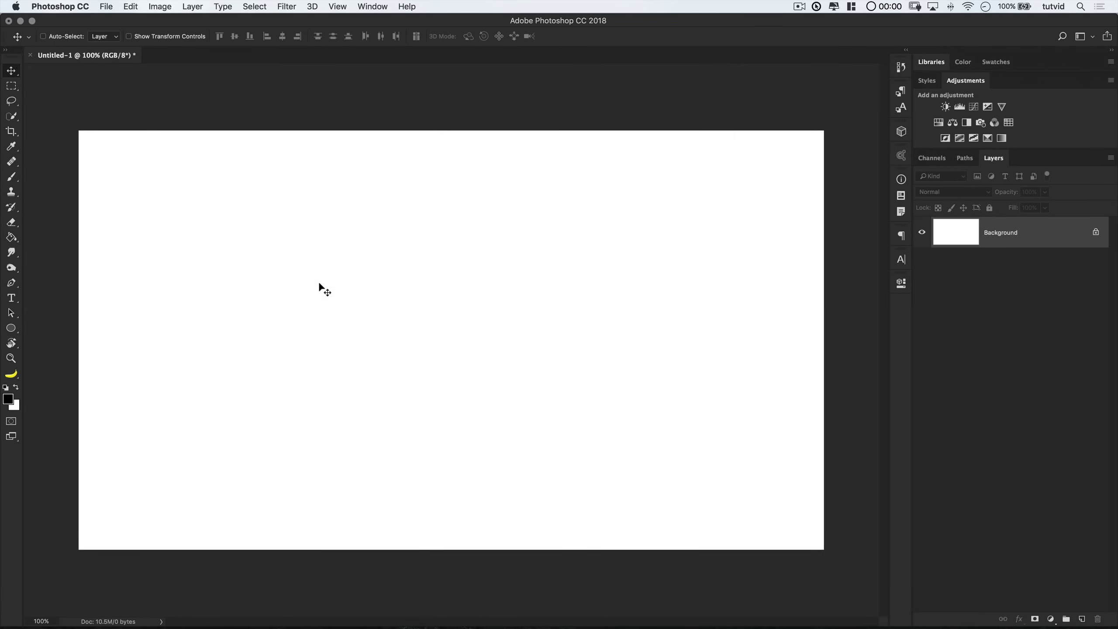
pyautogui.click(11, 329)
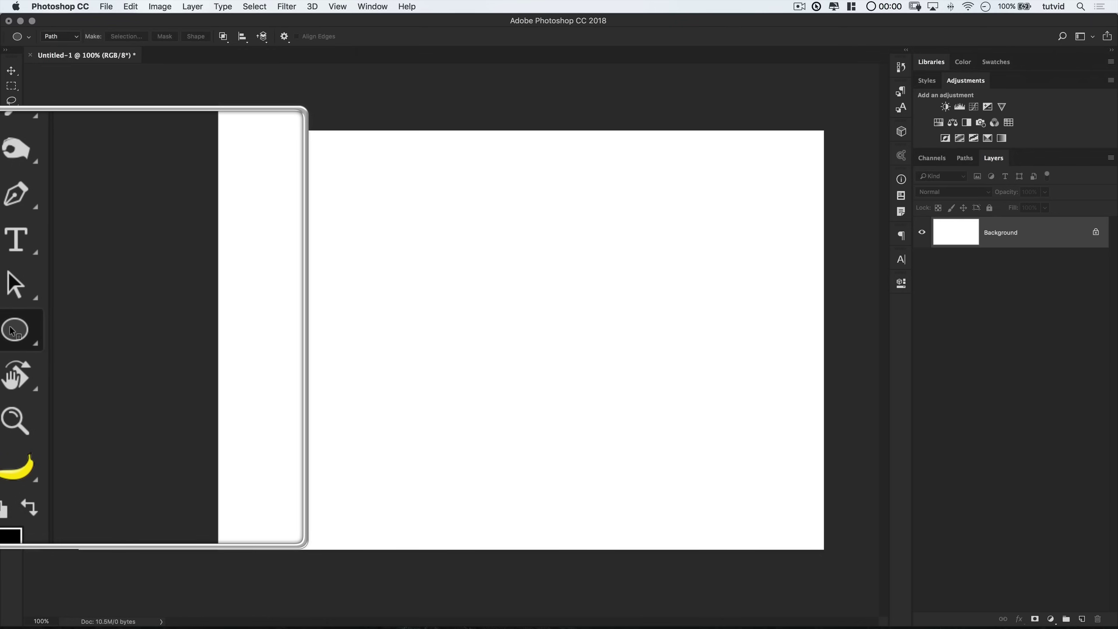
pyautogui.click(66, 37)
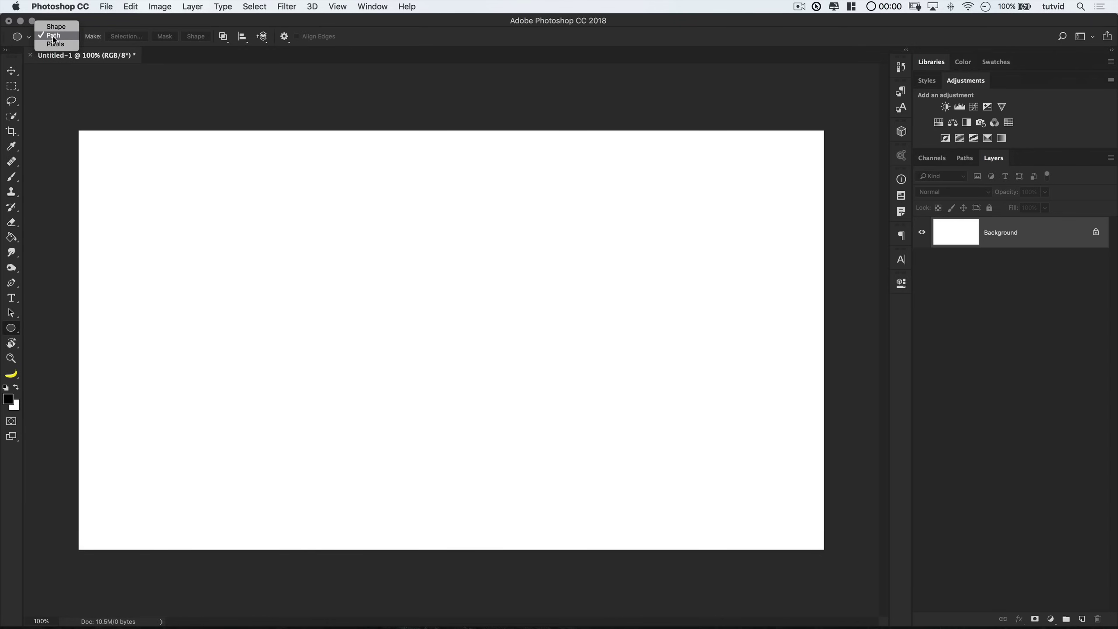
pyautogui.click(54, 36)
pyautogui.click(62, 37)
pyautogui.click(54, 36)
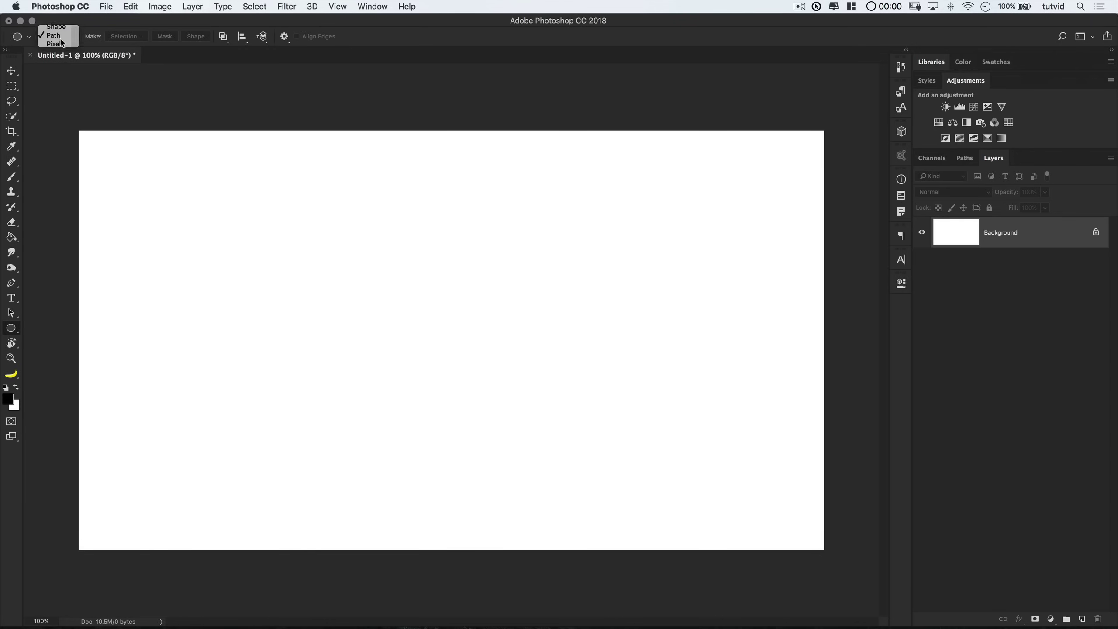
pyautogui.click(223, 36)
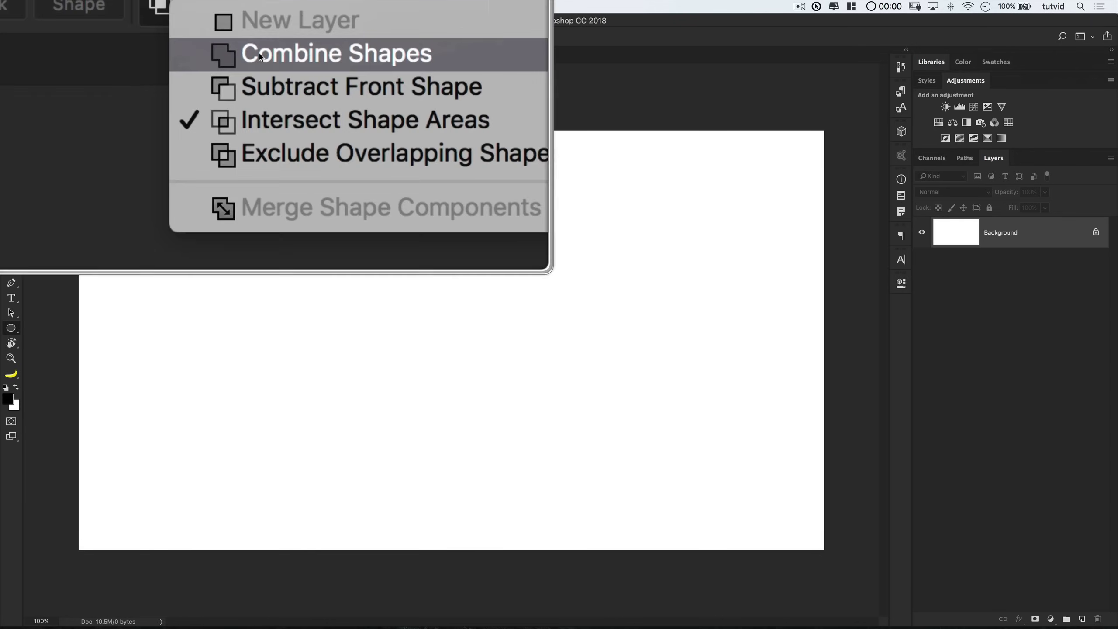
pyautogui.click(264, 56)
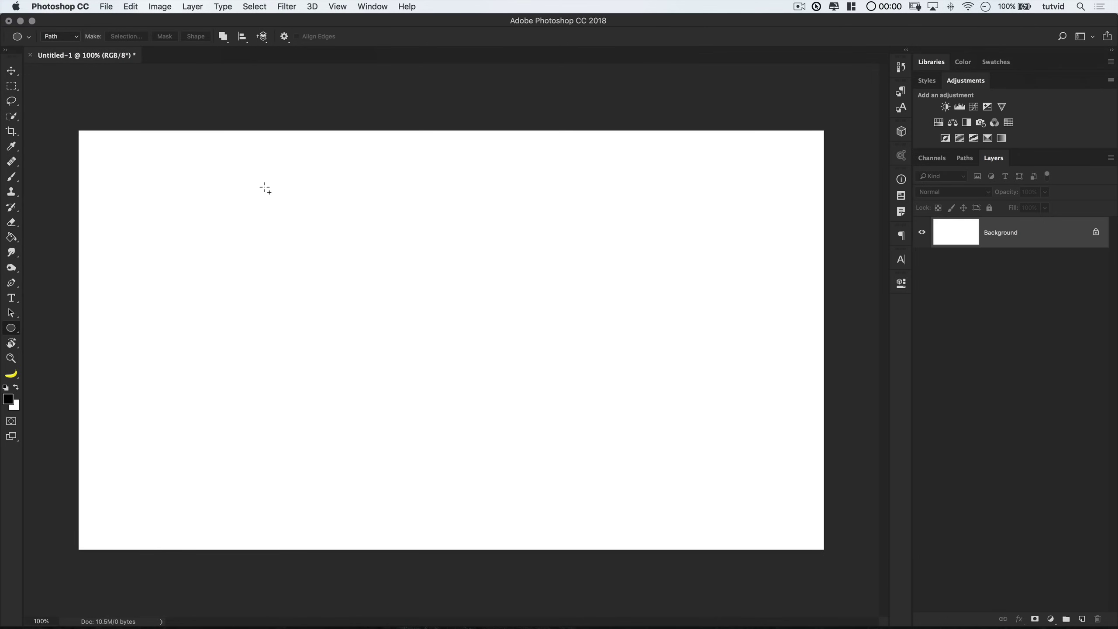
# - Draw a 1000 × 1000 px circle path and centre it horizontally and vertically on the canvas
pyautogui.click(415, 298)
pyautogui.write('1000')
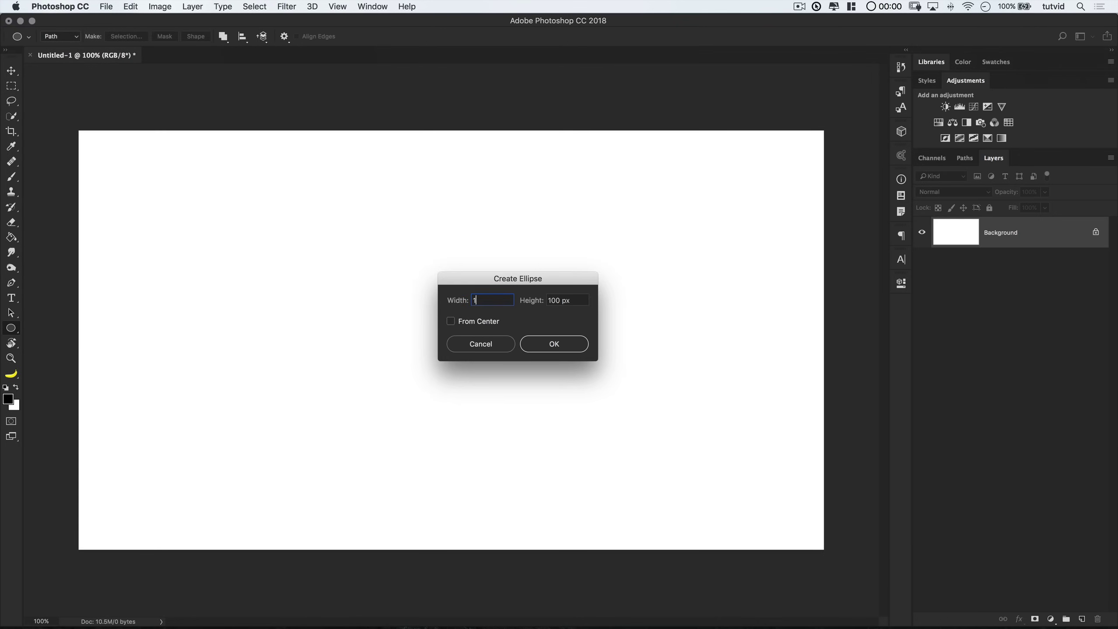
pyautogui.press('Tab')
pyautogui.write('100')
pyautogui.click(576, 344)
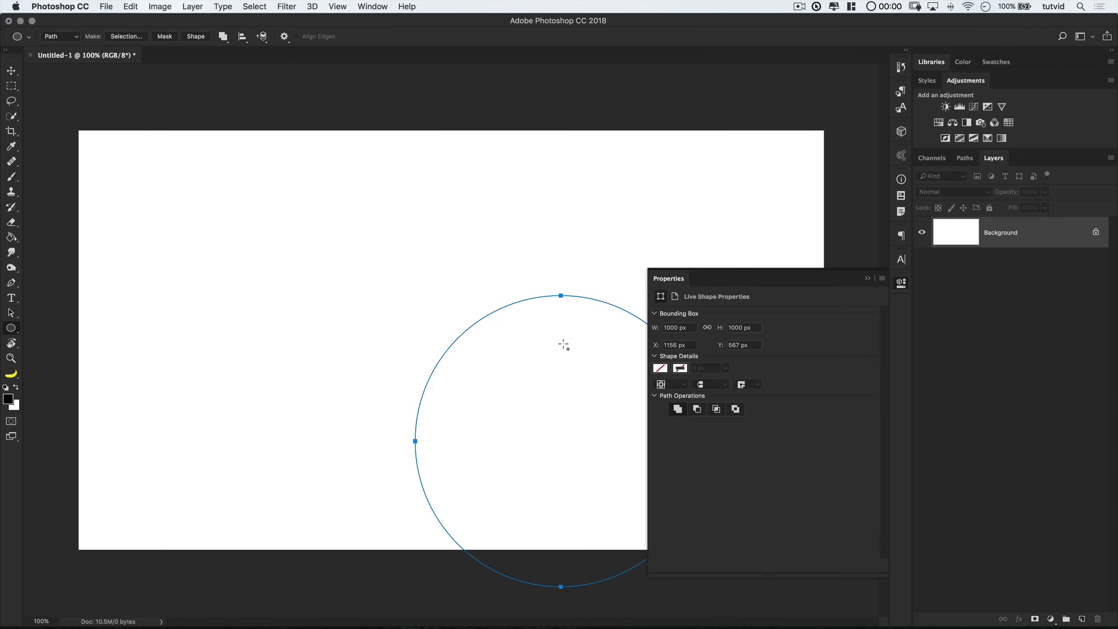
pyautogui.click(245, 40)
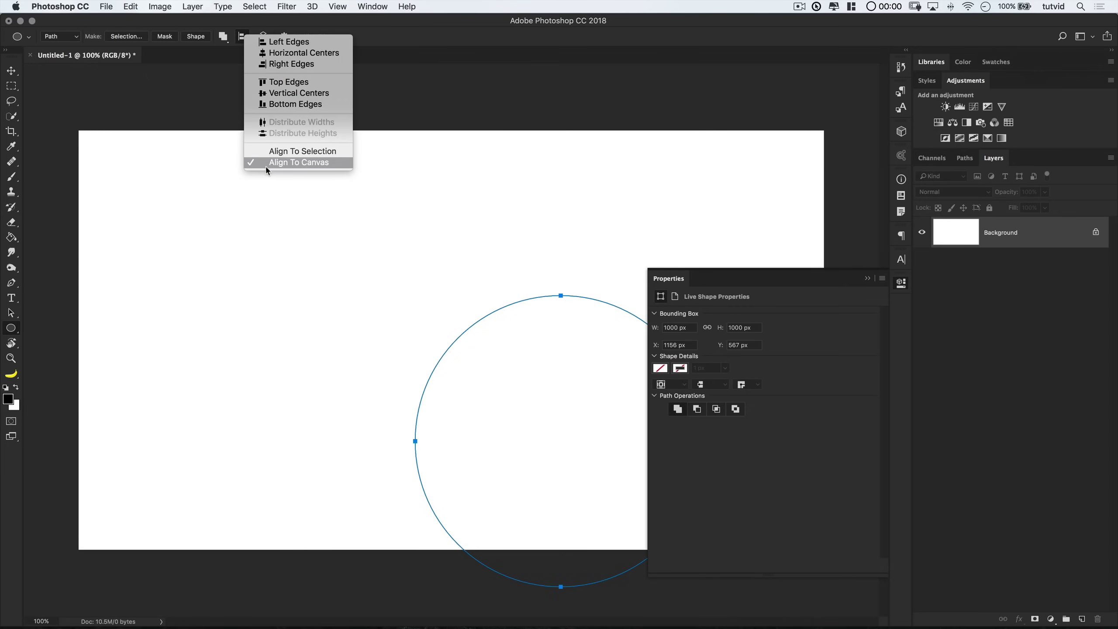
pyautogui.click(299, 53)
pyautogui.click(241, 37)
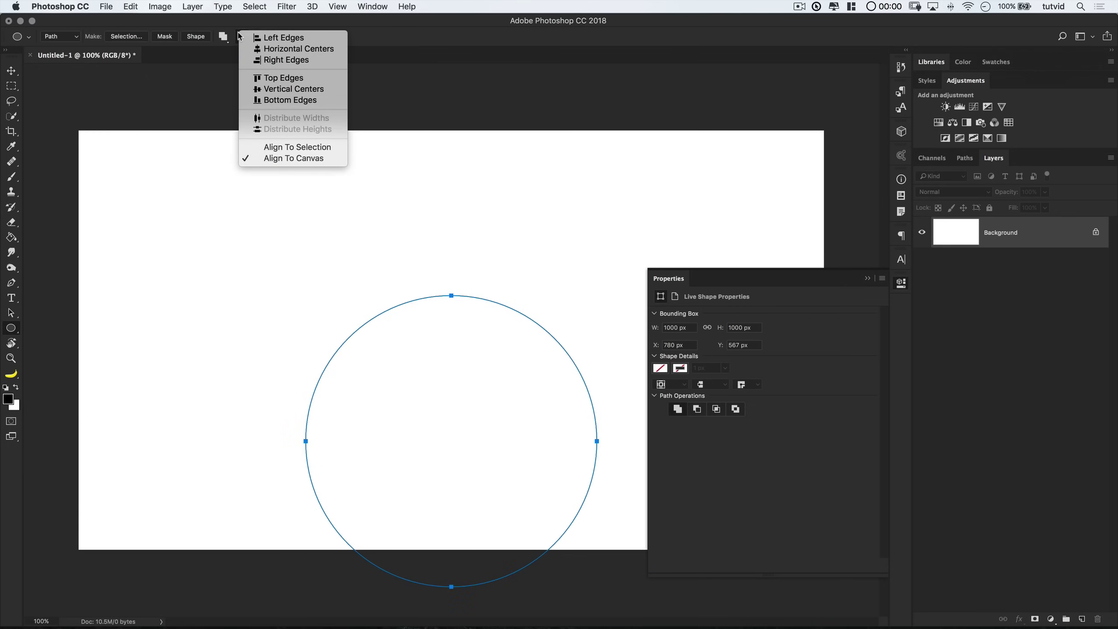
pyautogui.click(269, 90)
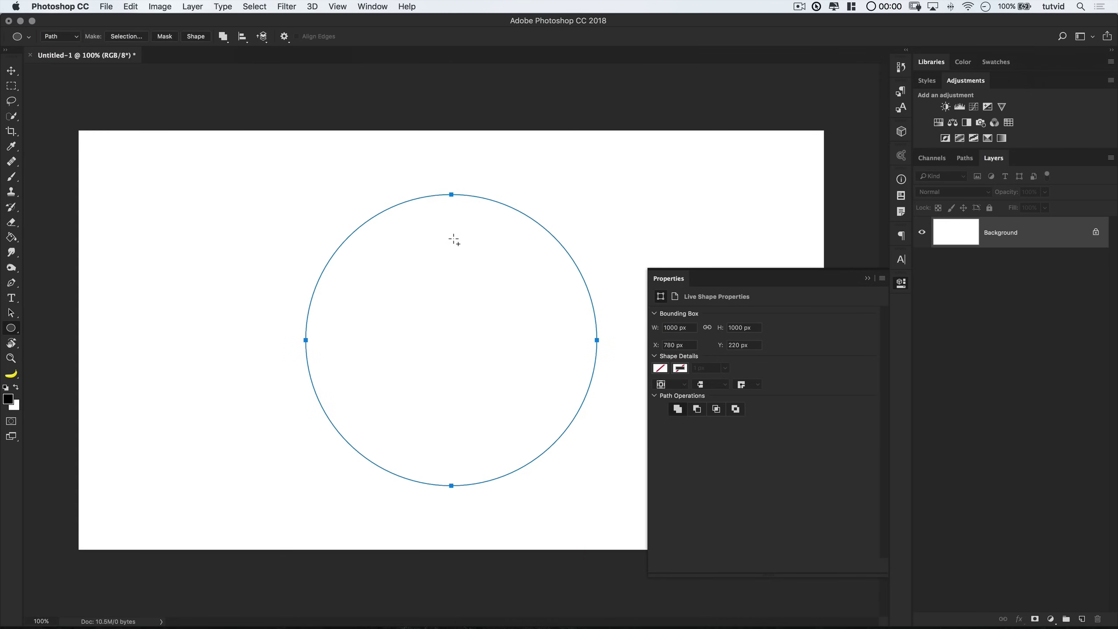
# - Save the circle's work path as 'Chrome Ring' in the Paths panel
pyautogui.click(965, 159)
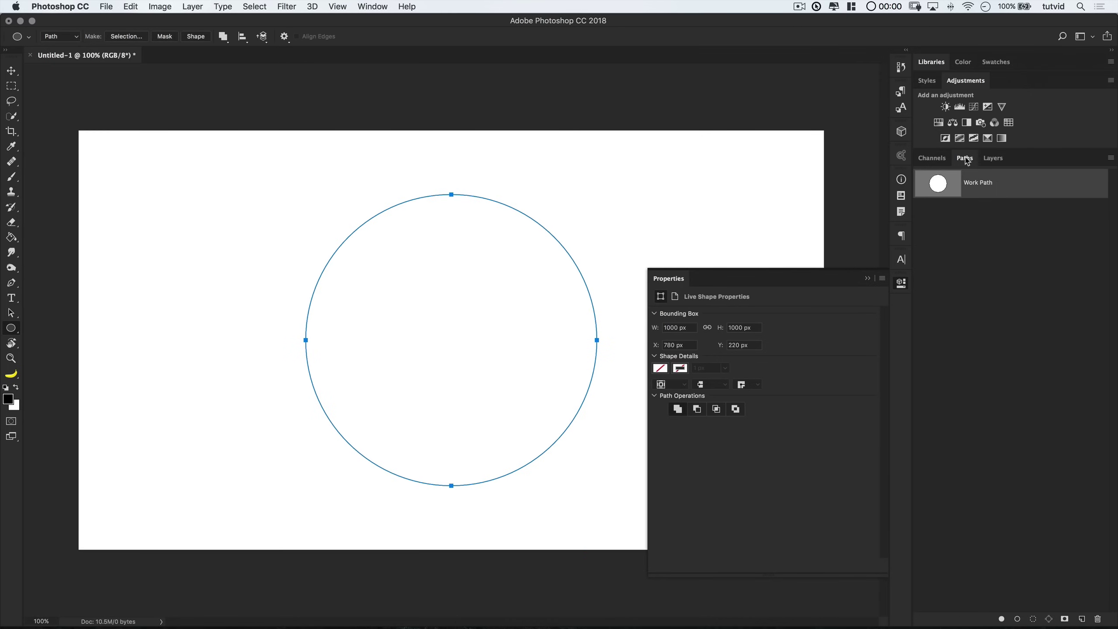
pyautogui.doubleClick(986, 184)
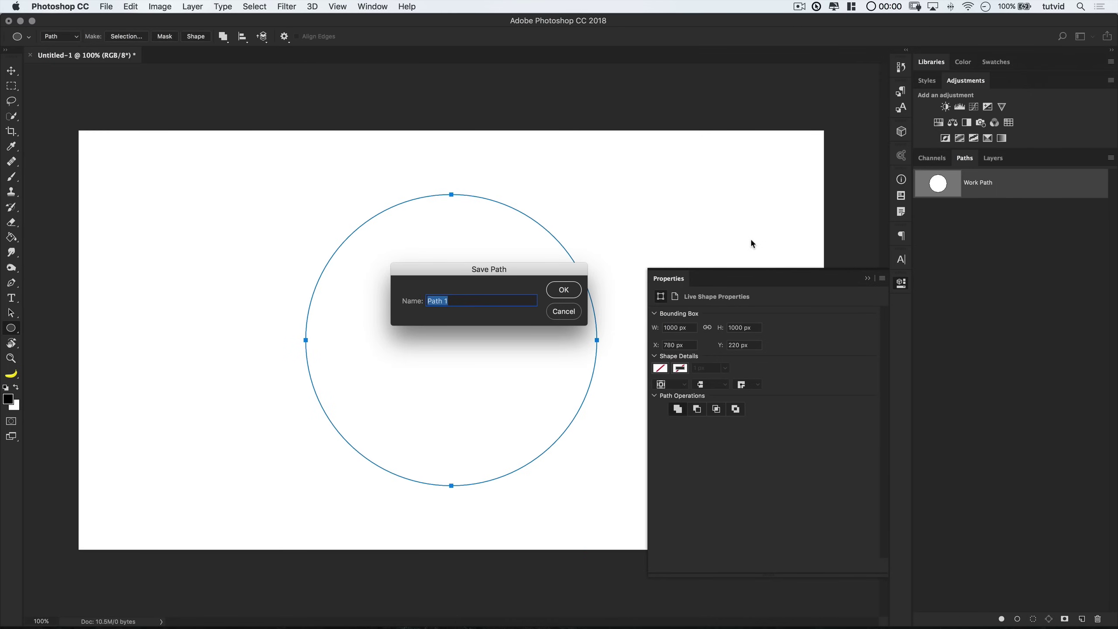
pyautogui.write('Chrome Ring')
pyautogui.click(564, 290)
pyautogui.click(970, 238)
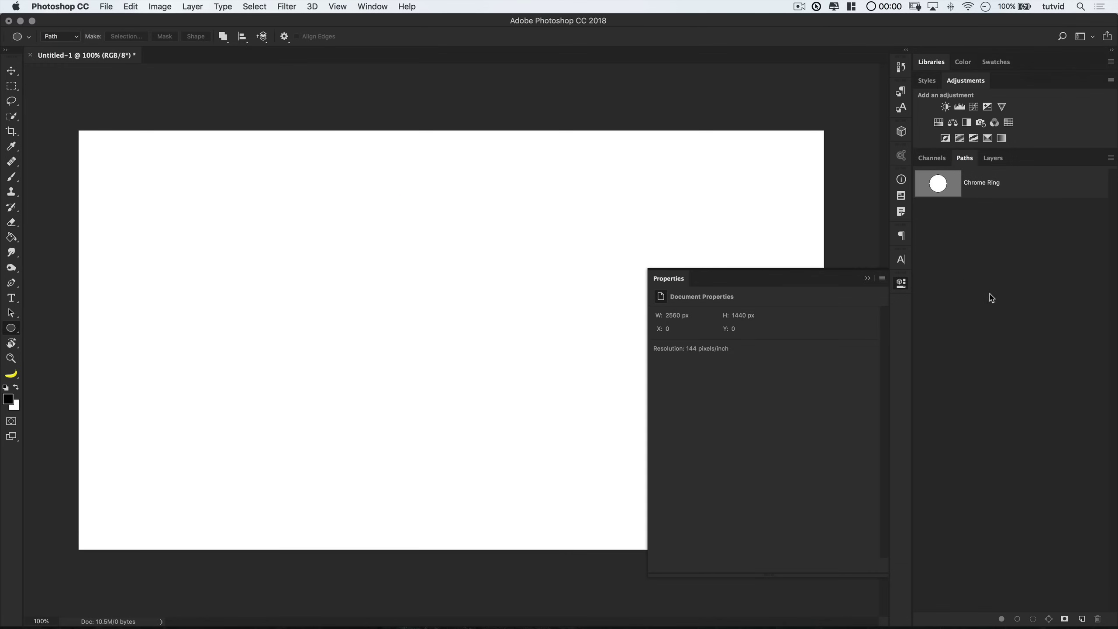
# - Draw a 445 × 445 px circle path and centre it horizontally and vertically on the canvas
pyautogui.click(405, 250)
pyautogui.write('445')
pyautogui.press('Tab')
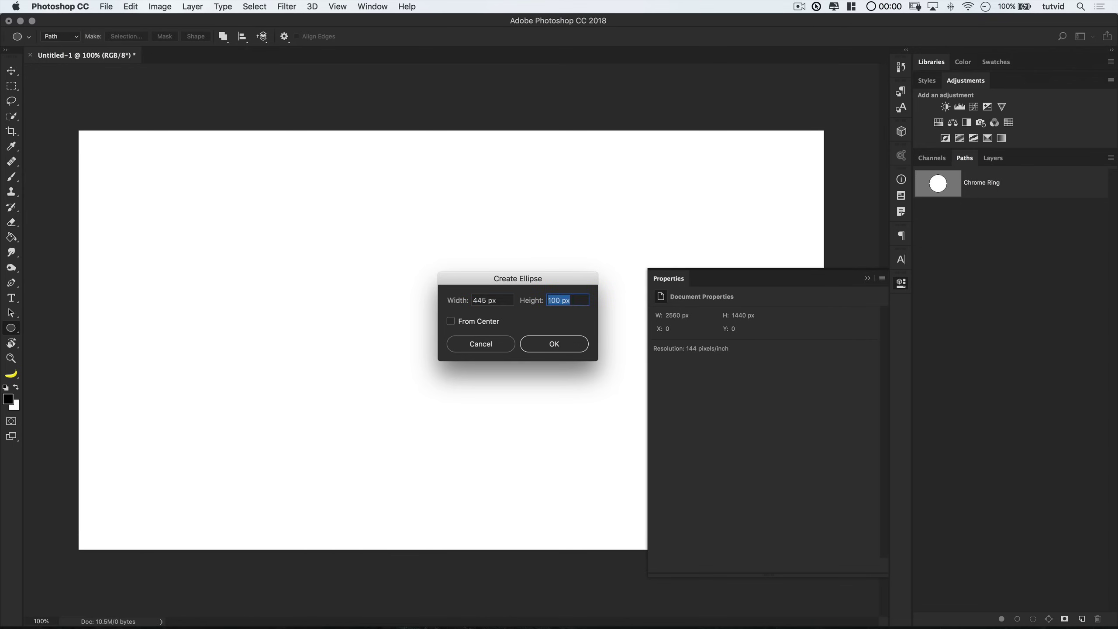
pyautogui.write('445')
pyautogui.press('Return')
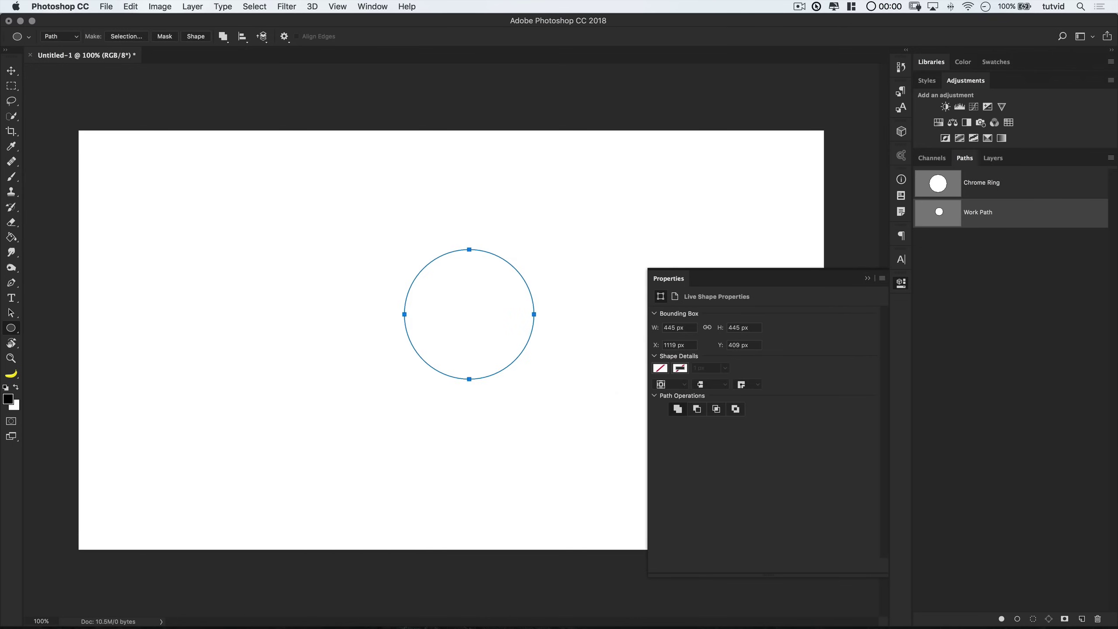
pyautogui.click(241, 37)
pyautogui.click(277, 52)
pyautogui.click(240, 38)
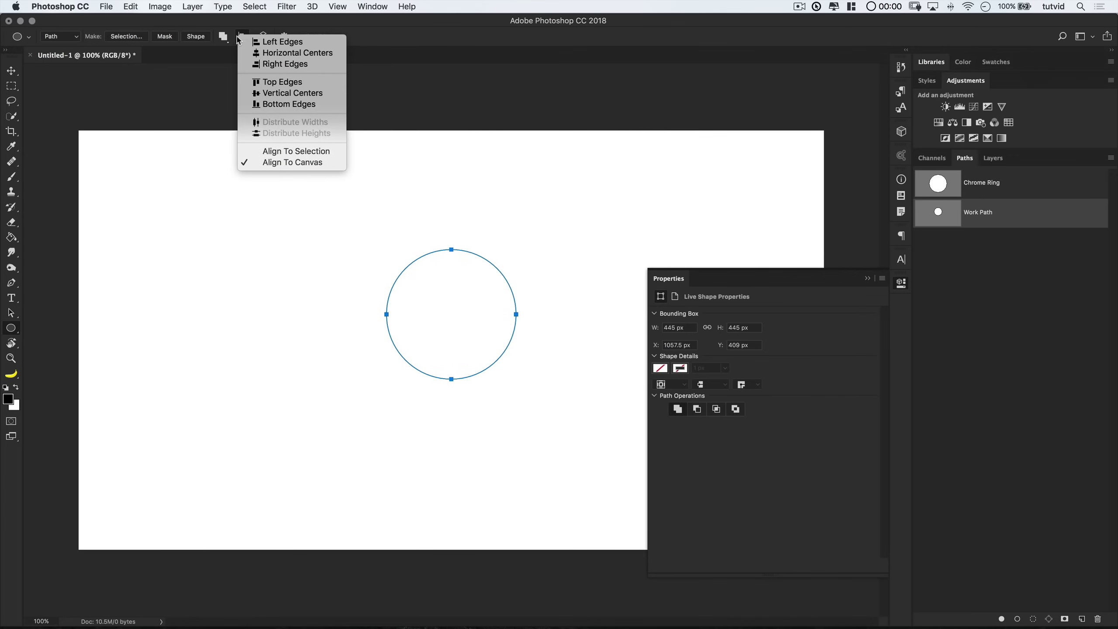
pyautogui.click(292, 93)
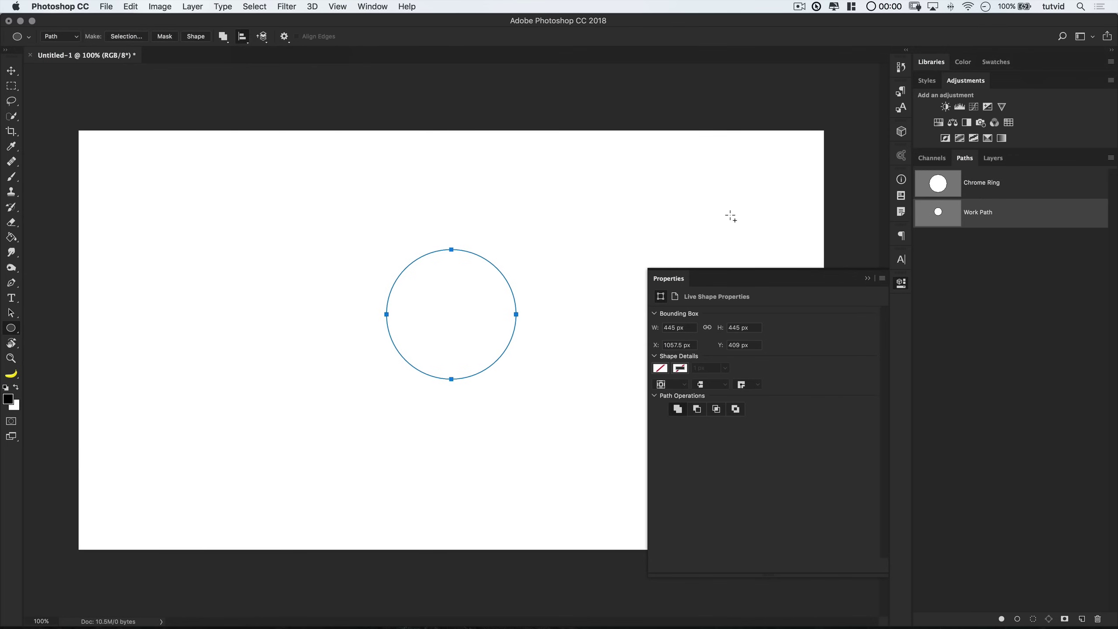
# - Save the new work path as 'Chrome Center Color'
pyautogui.doubleClick(975, 216)
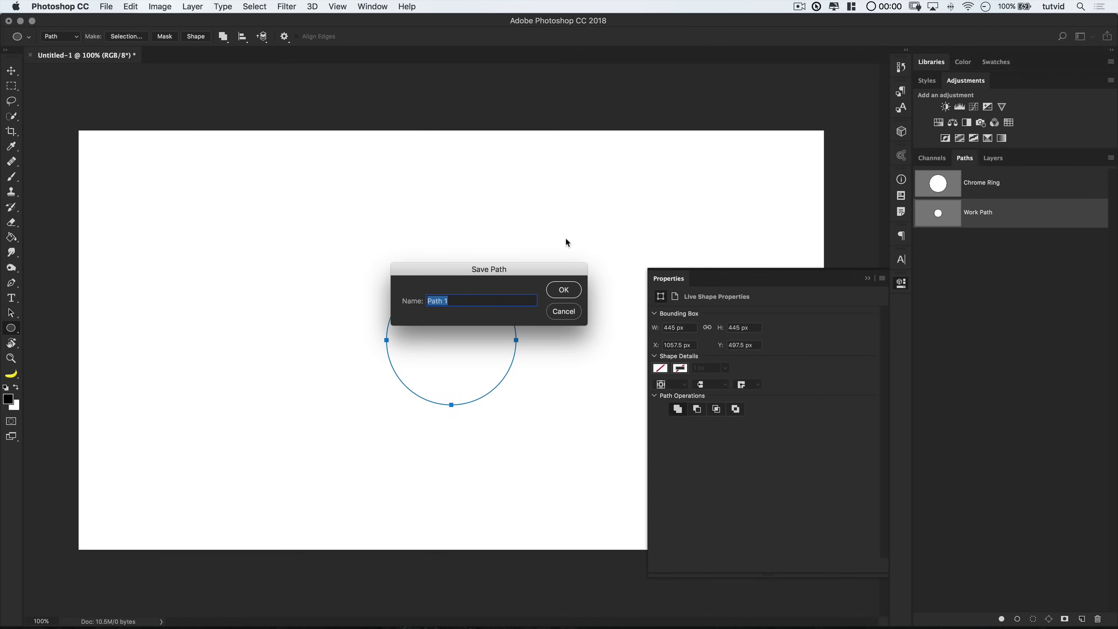
pyautogui.write('Chrome Center Color')
pyautogui.press('Return')
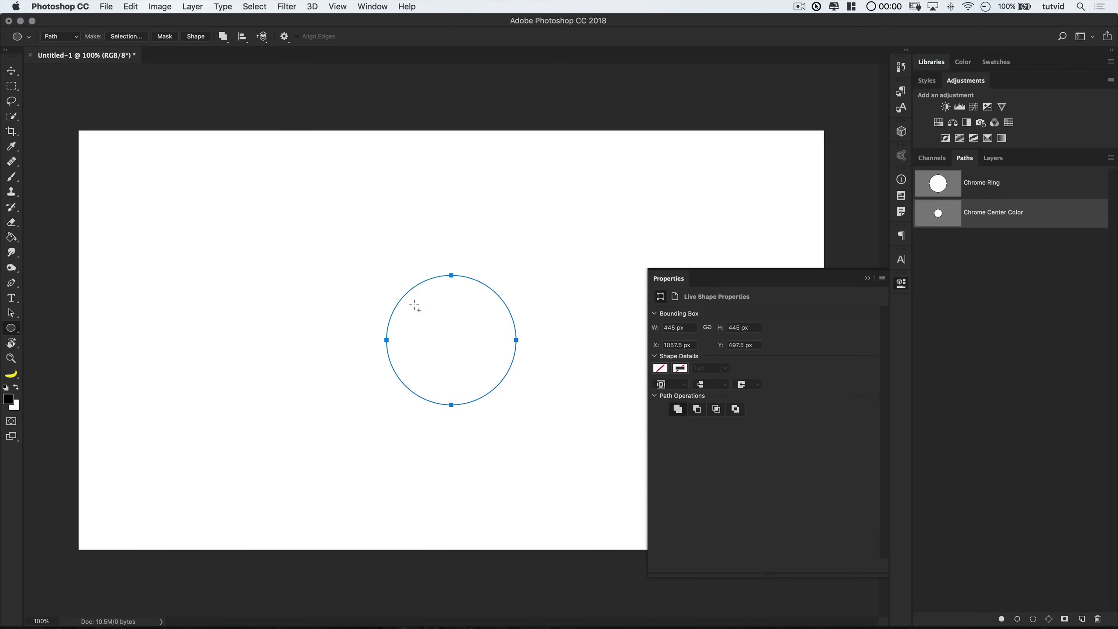
# - Copy the Chrome Center Color circle into the Chrome Ring path and set it to Subtract Front Shape
pyautogui.click(131, 6)
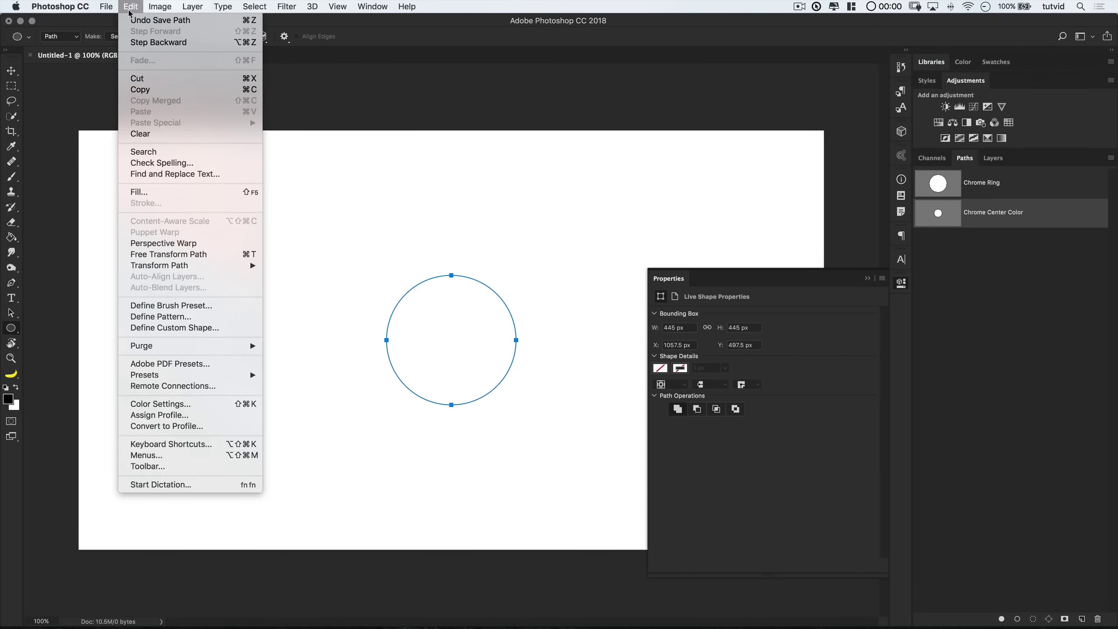
pyautogui.click(141, 90)
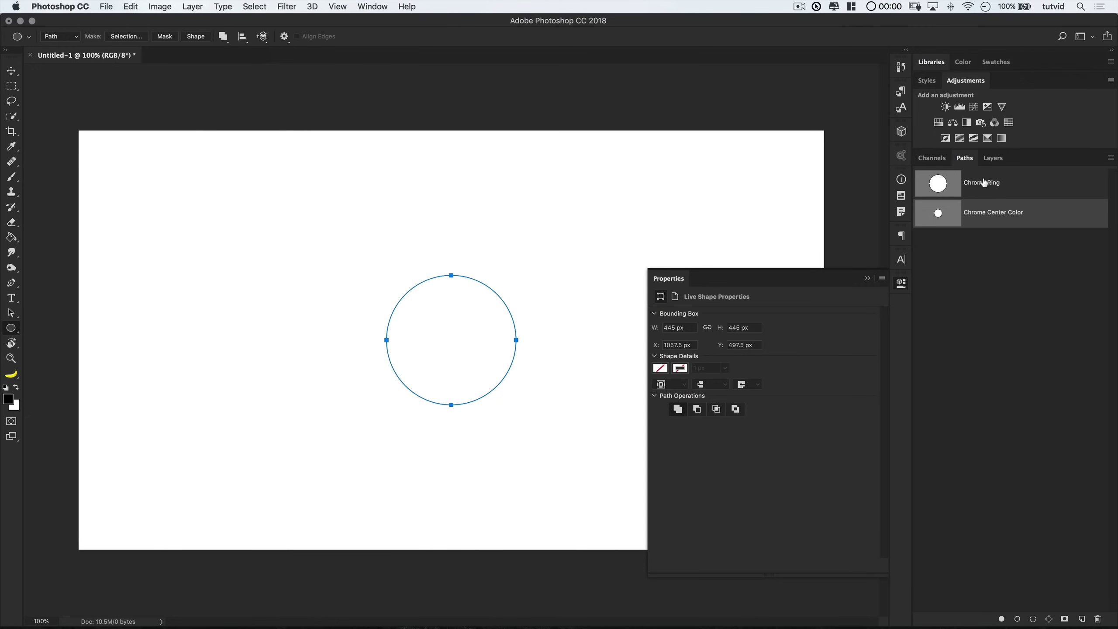
pyautogui.click(985, 182)
pyautogui.click(131, 6)
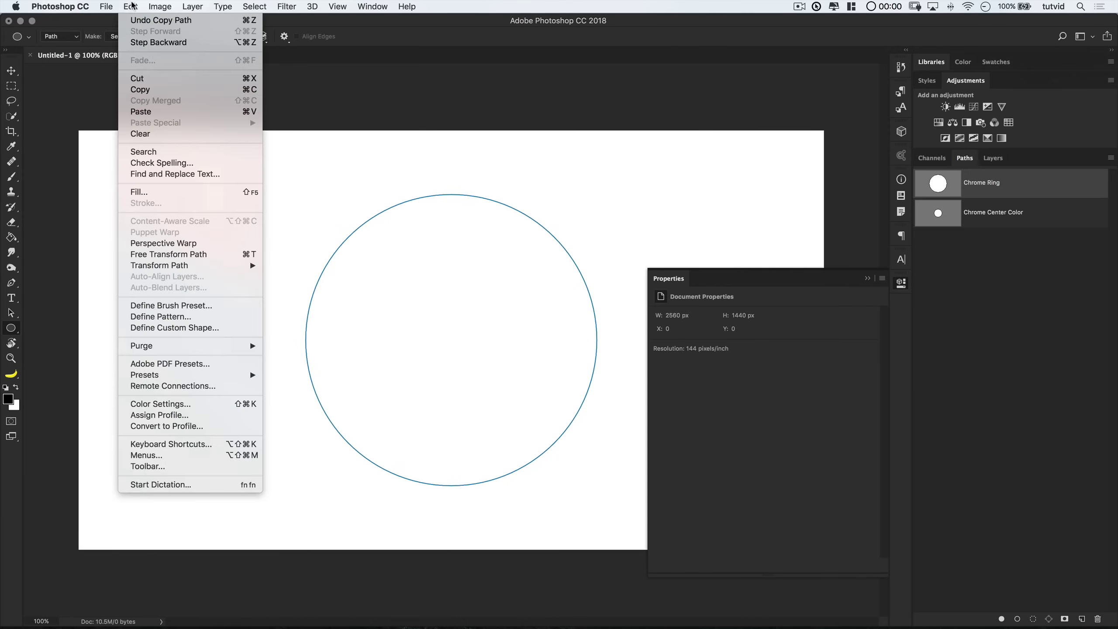
pyautogui.click(152, 113)
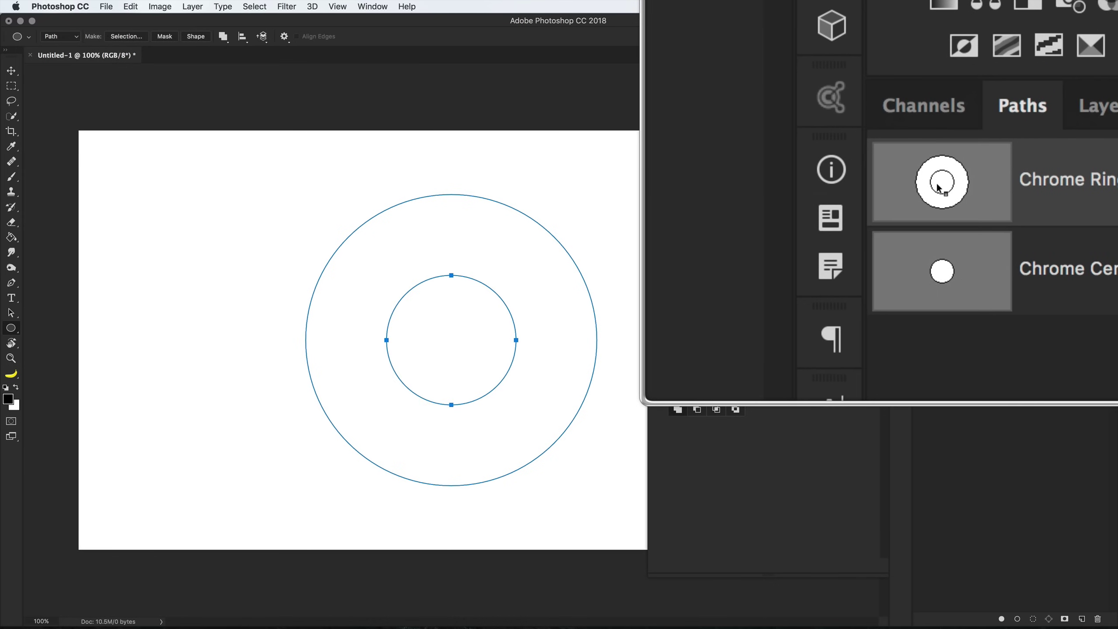
pyautogui.click(222, 36)
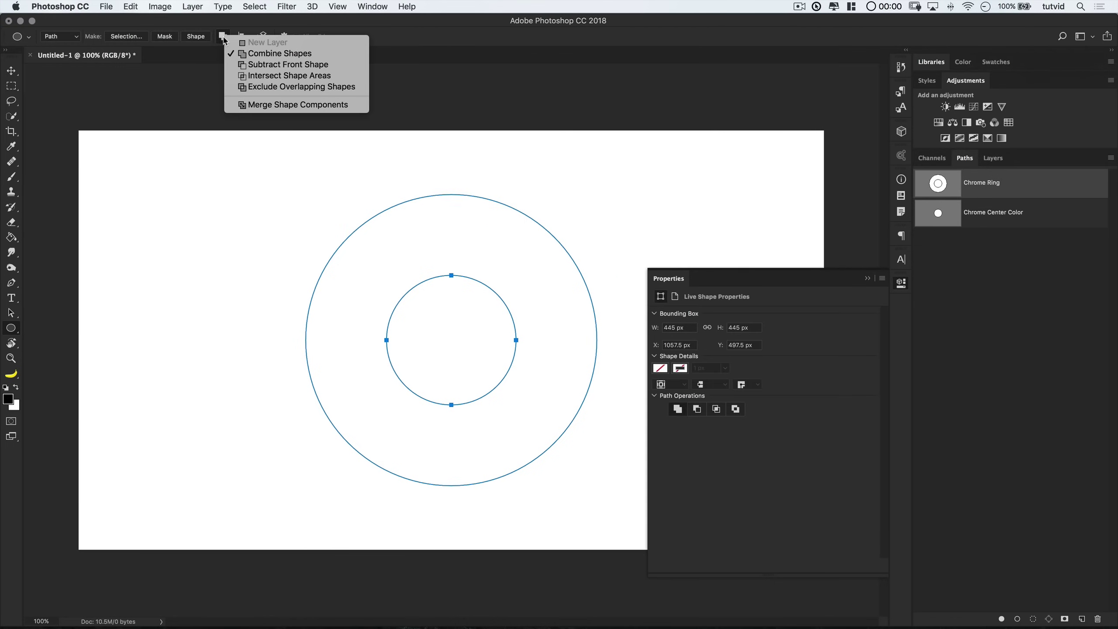
pyautogui.click(270, 66)
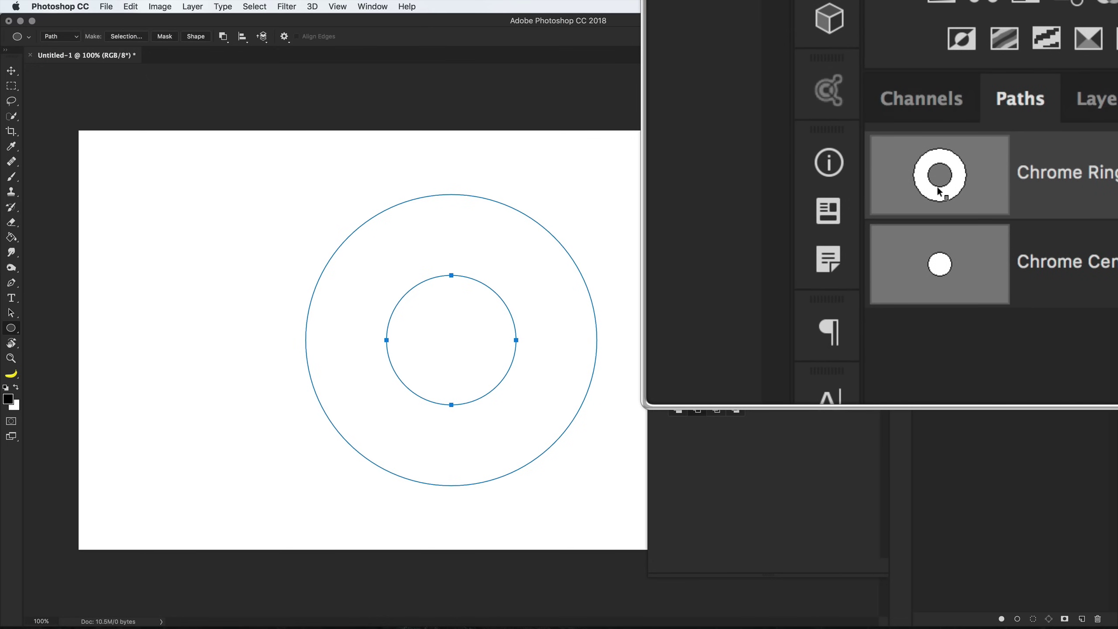
# - Duplicate the Chrome Ring path and rename the copy 'Red'
pyautogui.moveTo(1023, 187); pyautogui.dragTo(1082, 620)
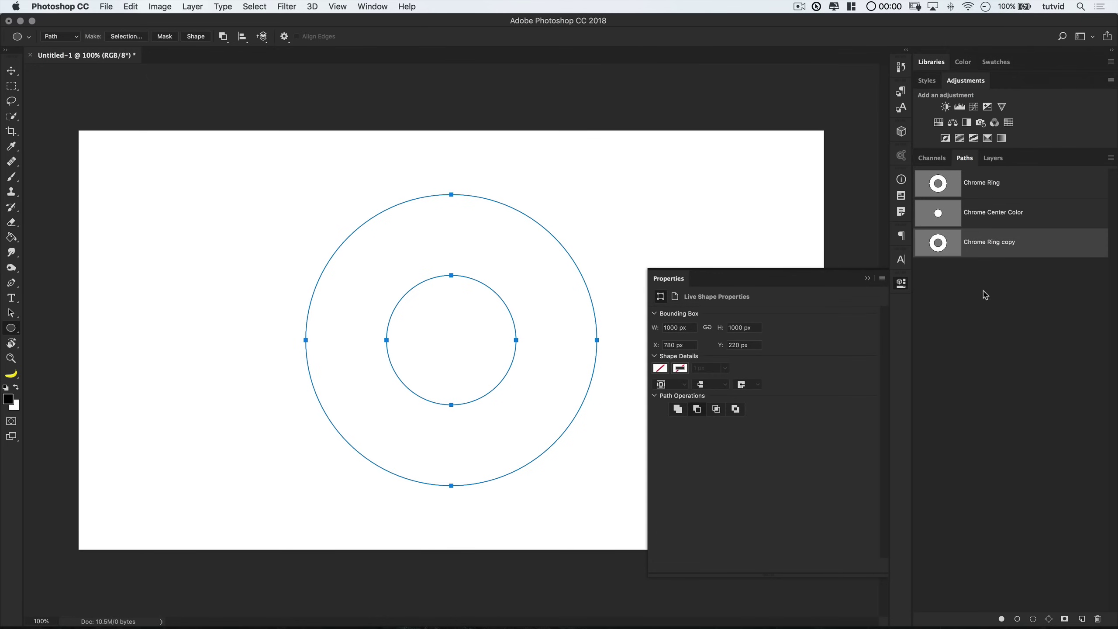
pyautogui.doubleClick(990, 245)
pyautogui.write('Red')
pyautogui.press('Return')
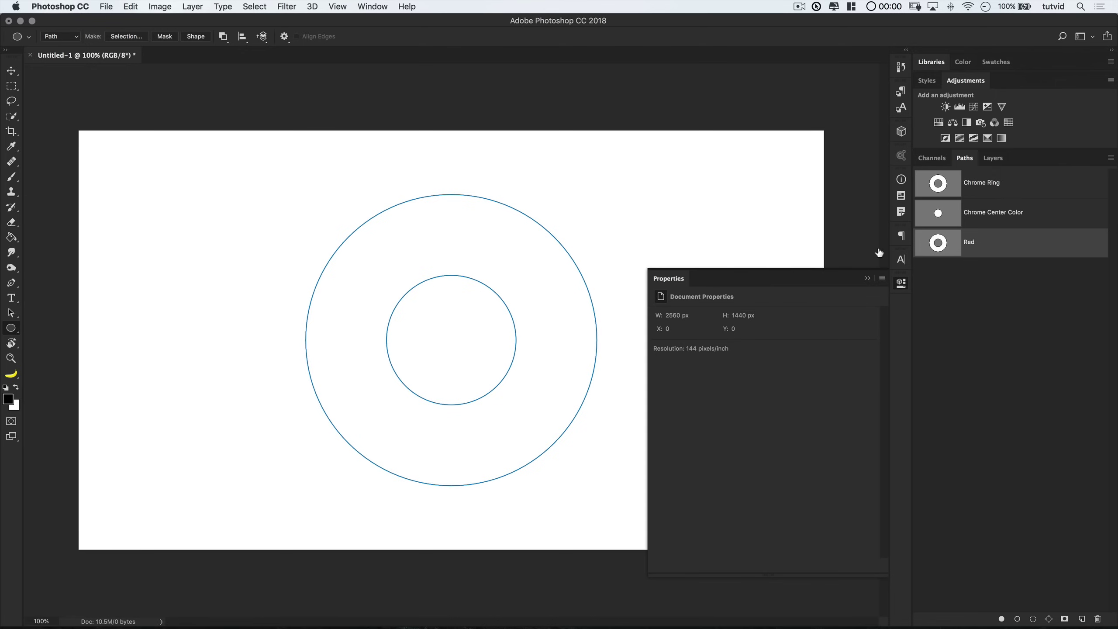
# - Merge both circles of the Red path into one component, converting the live shape to a regular path
pyautogui.moveTo(10, 313); pyautogui.dragTo(69, 312)
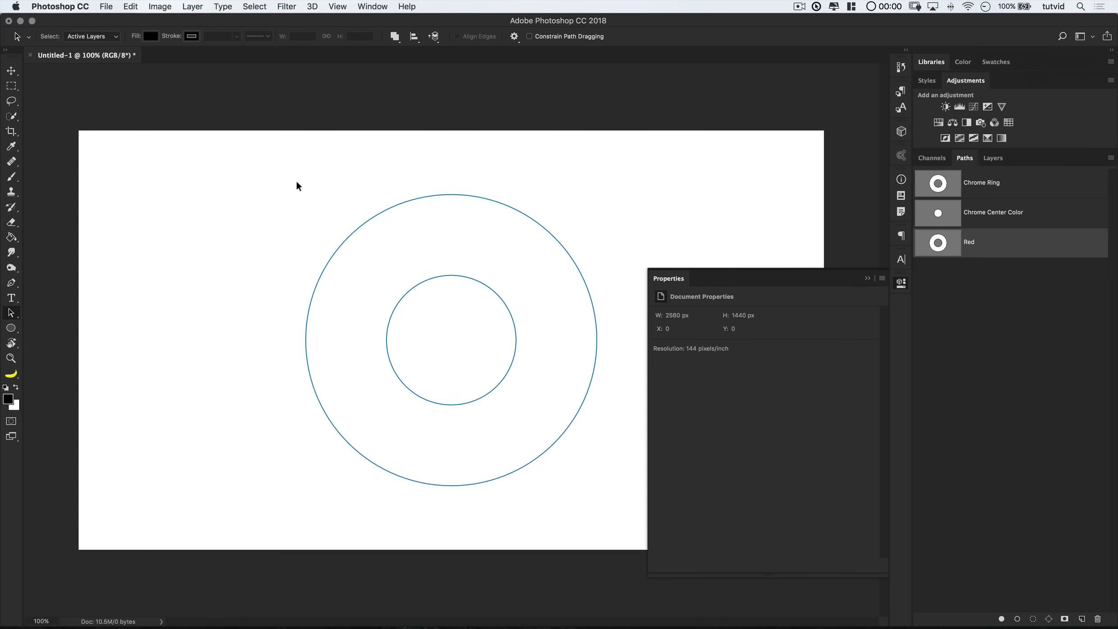
pyautogui.moveTo(293, 169); pyautogui.dragTo(625, 509)
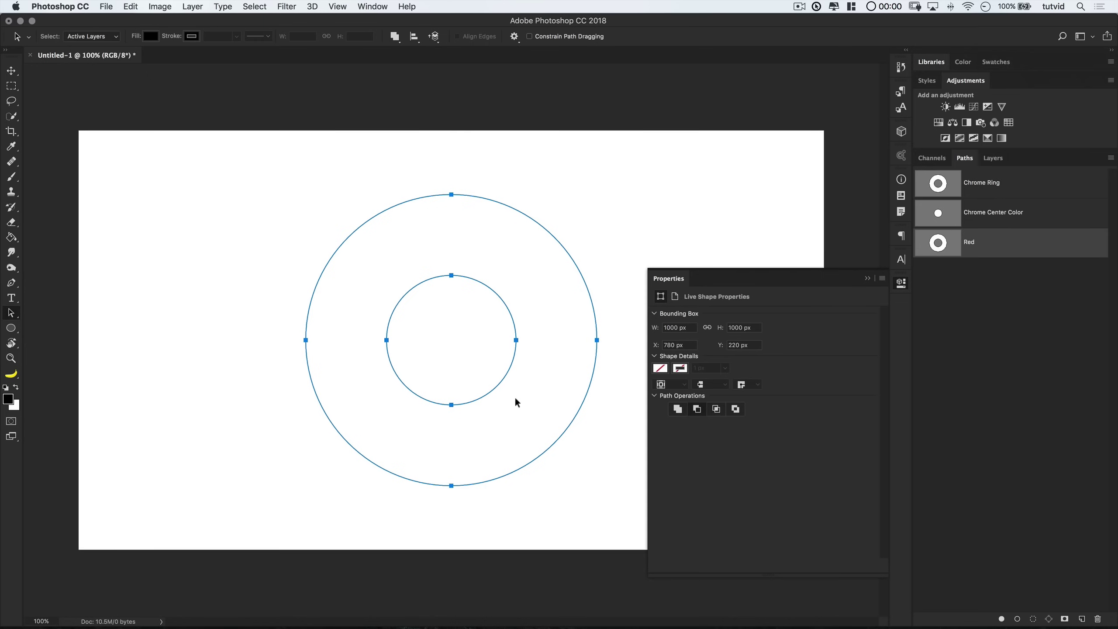
pyautogui.click(394, 38)
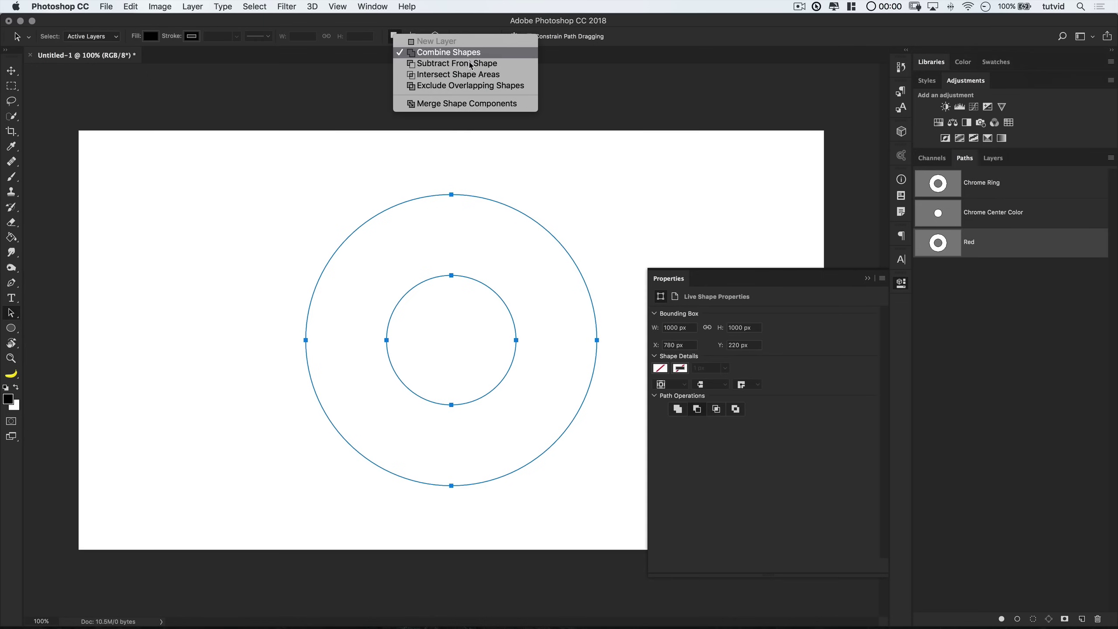
pyautogui.click(454, 105)
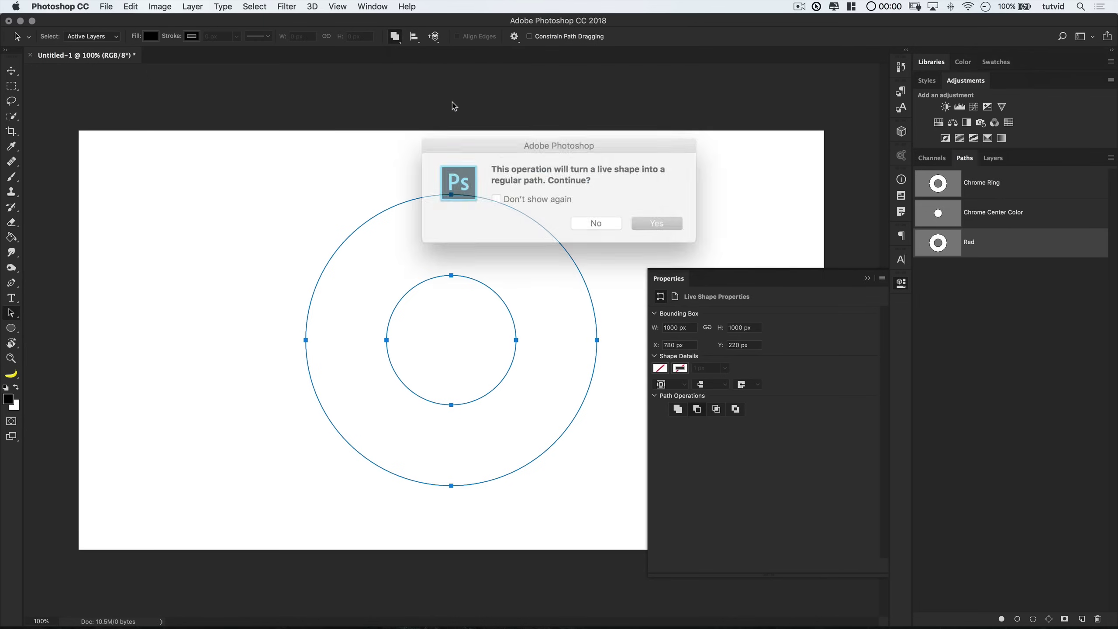
pyautogui.moveTo(562, 149); pyautogui.dragTo(537, 151)
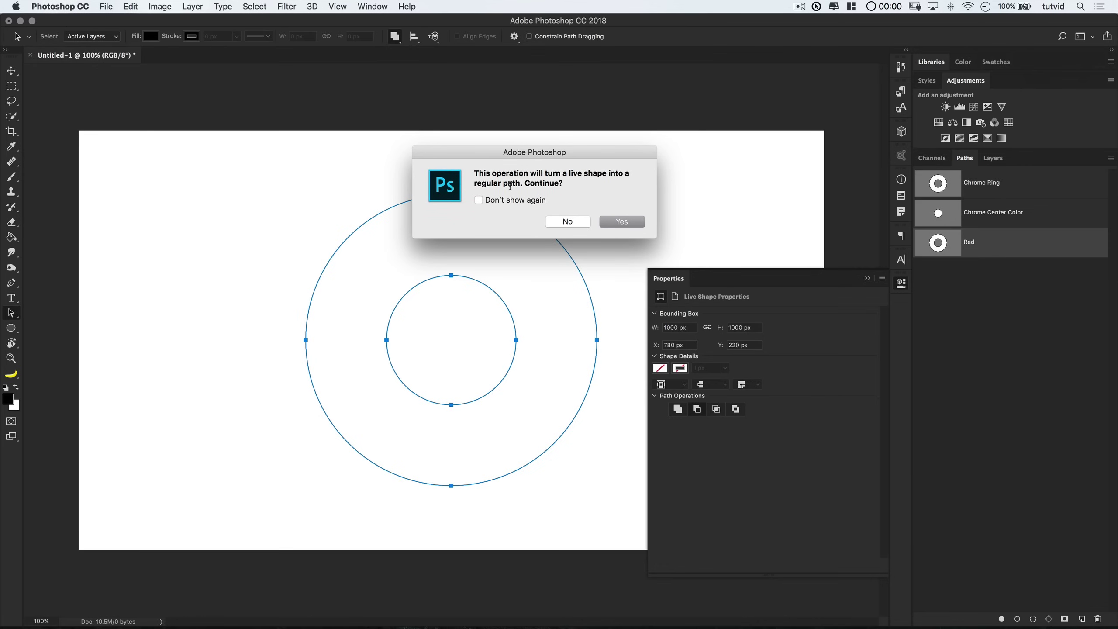
pyautogui.click(622, 222)
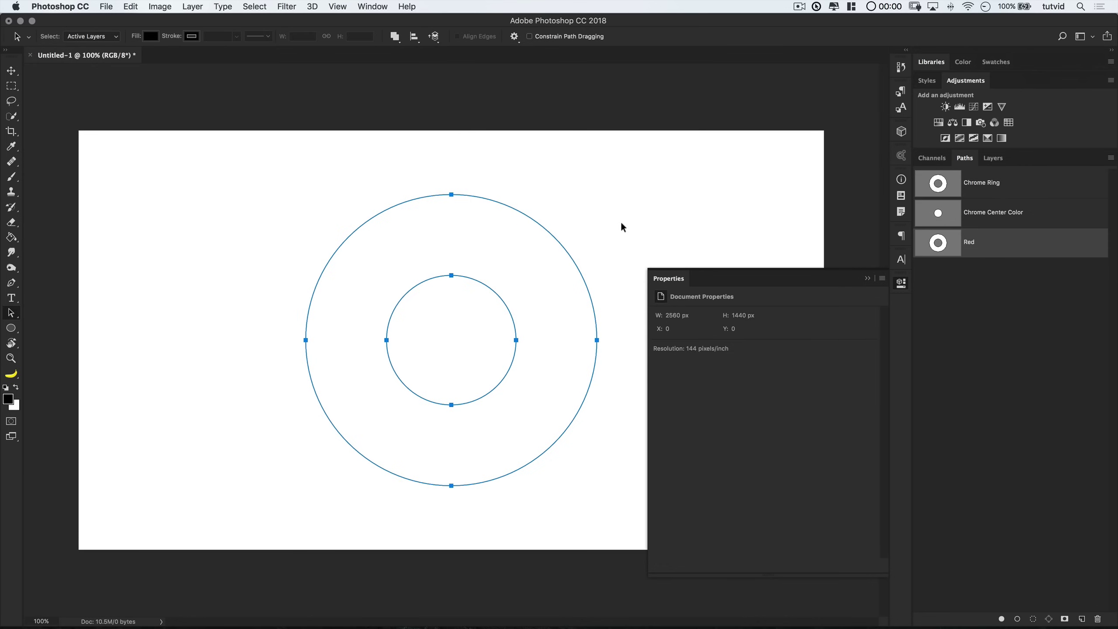
pyautogui.click(13, 289)
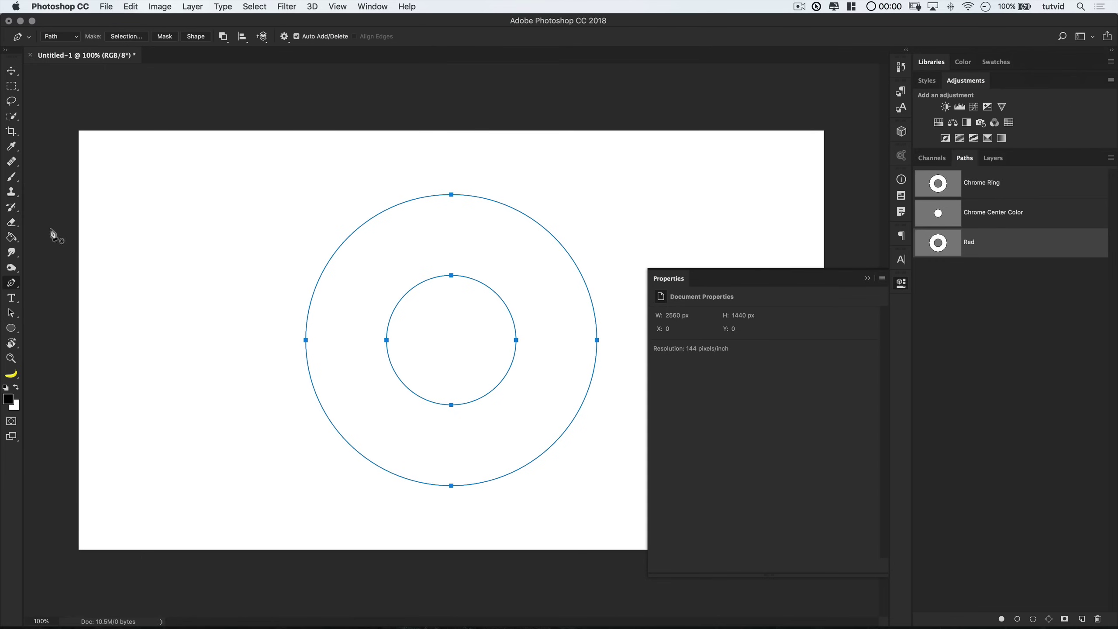
# - Set the Pen tool to Path mode with Intersect Shape Areas
pyautogui.click(64, 37)
pyautogui.click(54, 39)
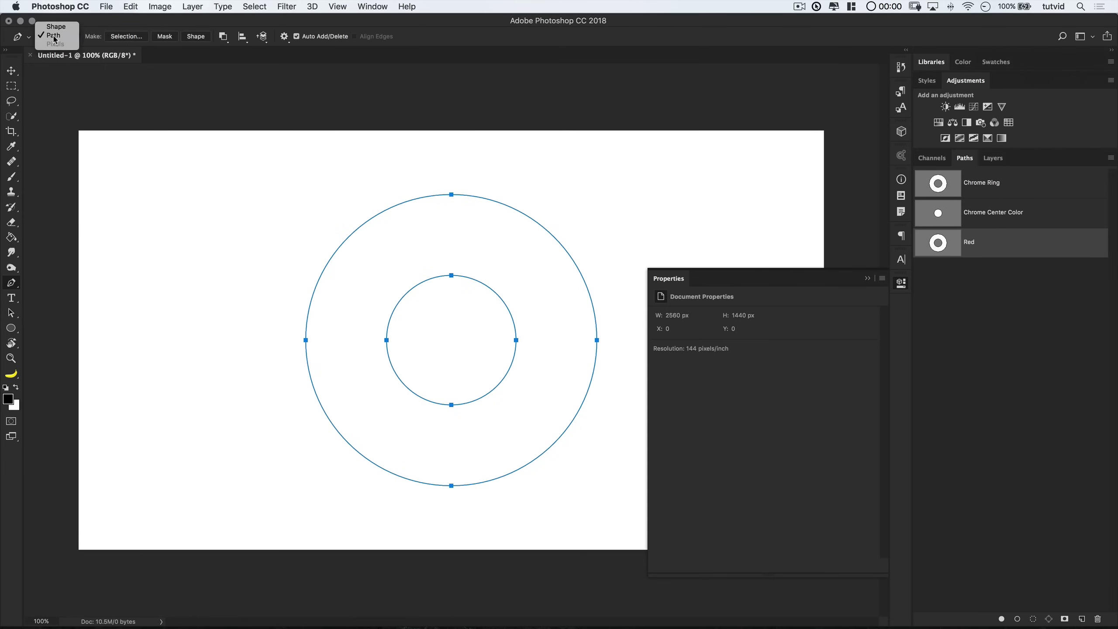
pyautogui.click(229, 37)
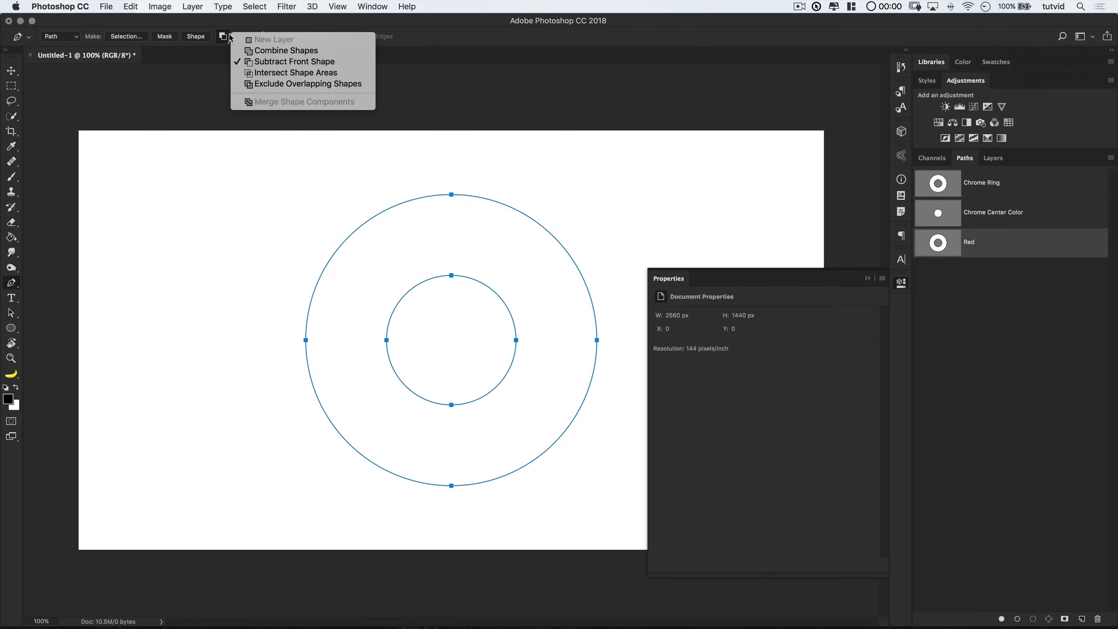
pyautogui.click(282, 73)
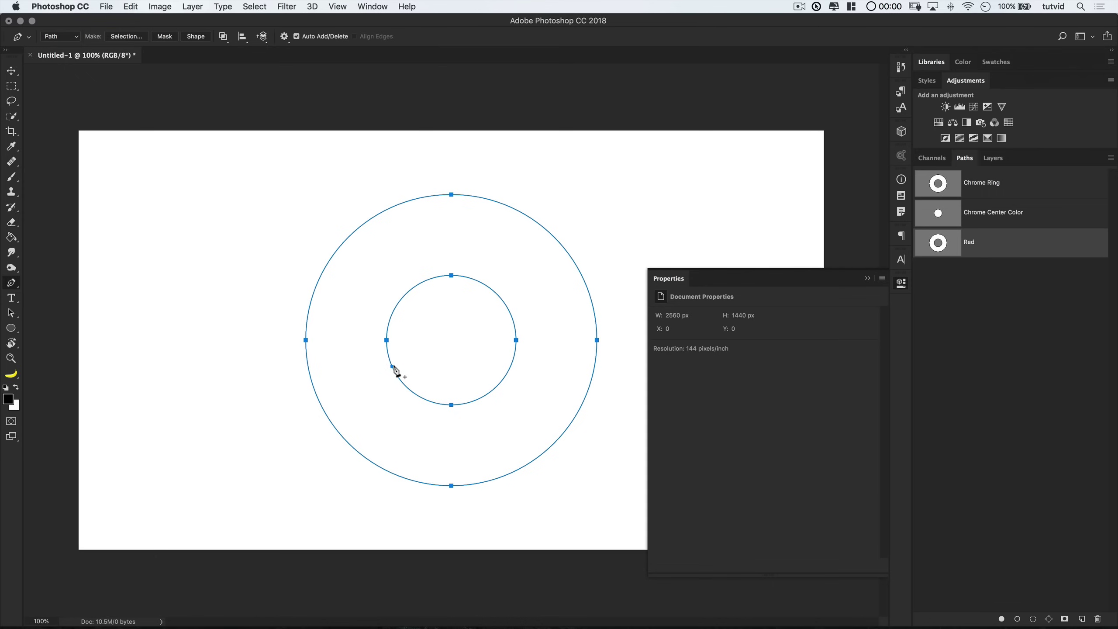
# - Draw a closed polygon covering the upper-left portion of the ring
pyautogui.click(395, 365)
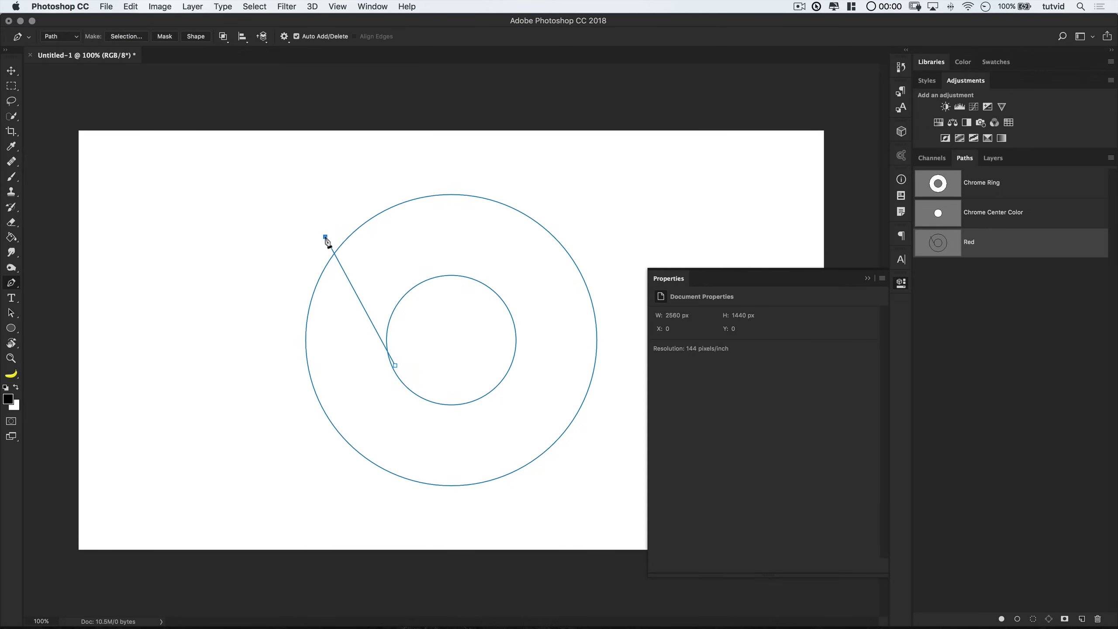
pyautogui.click(412, 175)
pyautogui.click(534, 189)
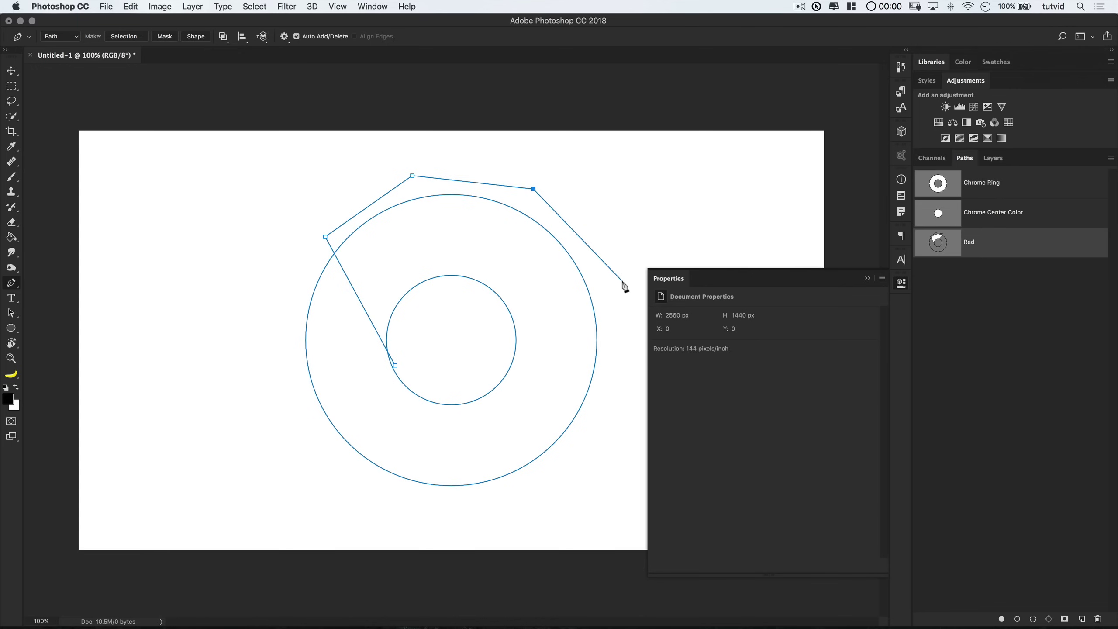
pyautogui.click(448, 275)
pyautogui.click(396, 366)
# - Nudge the polygon's bottom corner down and its right corner up and left
pyautogui.click(11, 312)
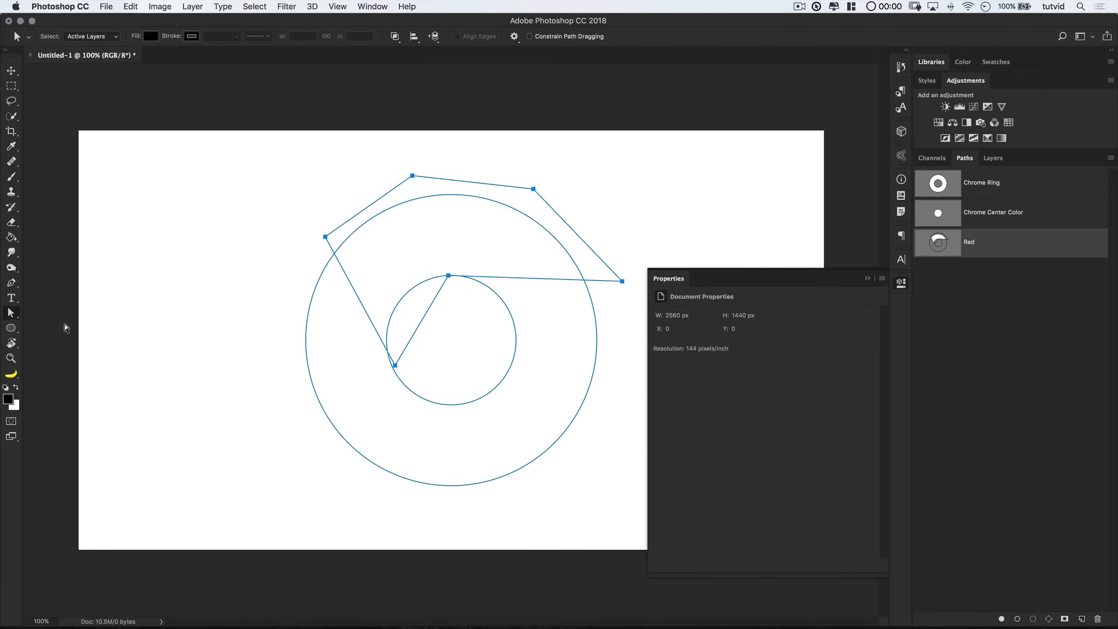
pyautogui.click(404, 365)
pyautogui.click(395, 366)
pyautogui.moveTo(396, 368); pyautogui.dragTo(396, 374)
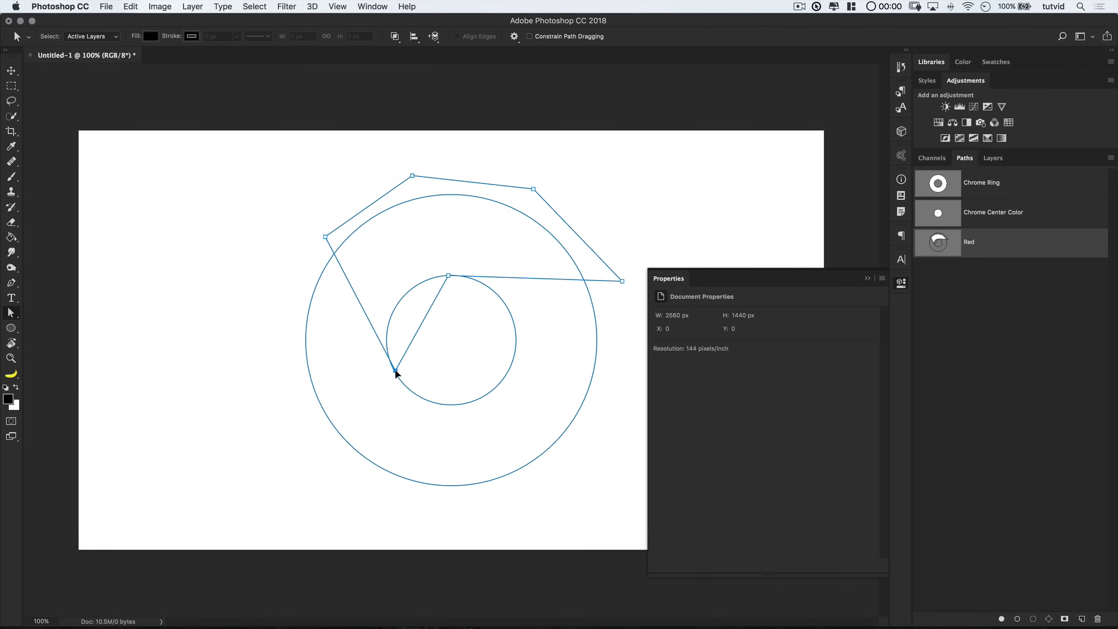
pyautogui.moveTo(395, 371); pyautogui.dragTo(396, 373)
pyautogui.moveTo(623, 286); pyautogui.dragTo(619, 278)
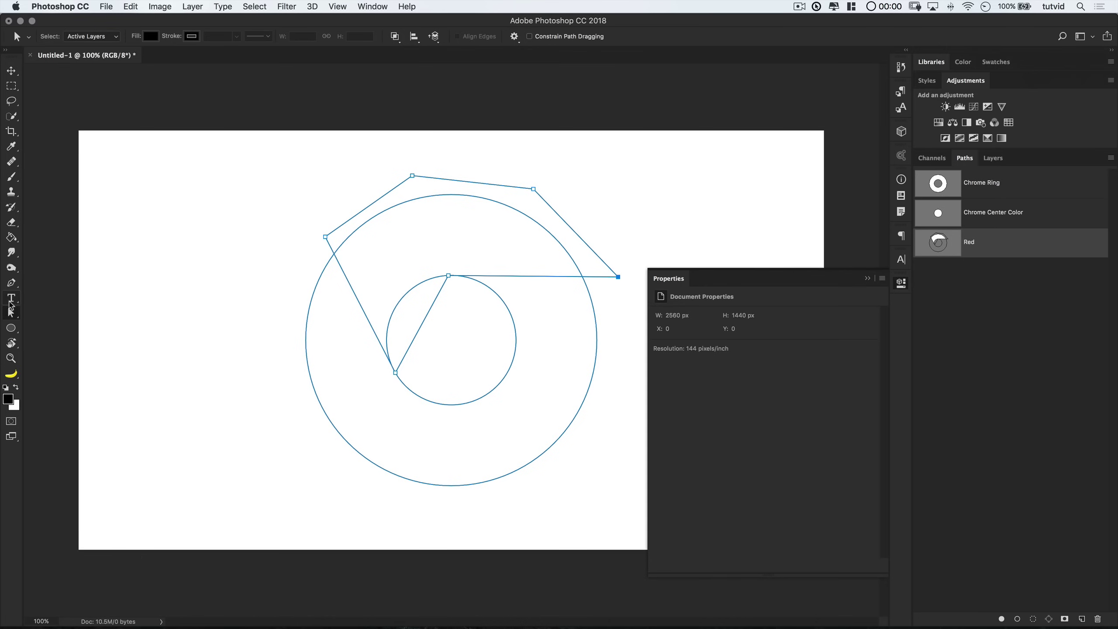
# - Select the polygon with both ring circles and merge shape components into the red segment
pyautogui.moveTo(11, 313); pyautogui.dragTo(53, 314)
pyautogui.click(71, 316)
pyautogui.moveTo(238, 150)
pyautogui.mouseDown()
pyautogui.moveTo(493, 482)
pyautogui.moveTo(657, 524)
pyautogui.mouseUp()
pyautogui.click(395, 34)
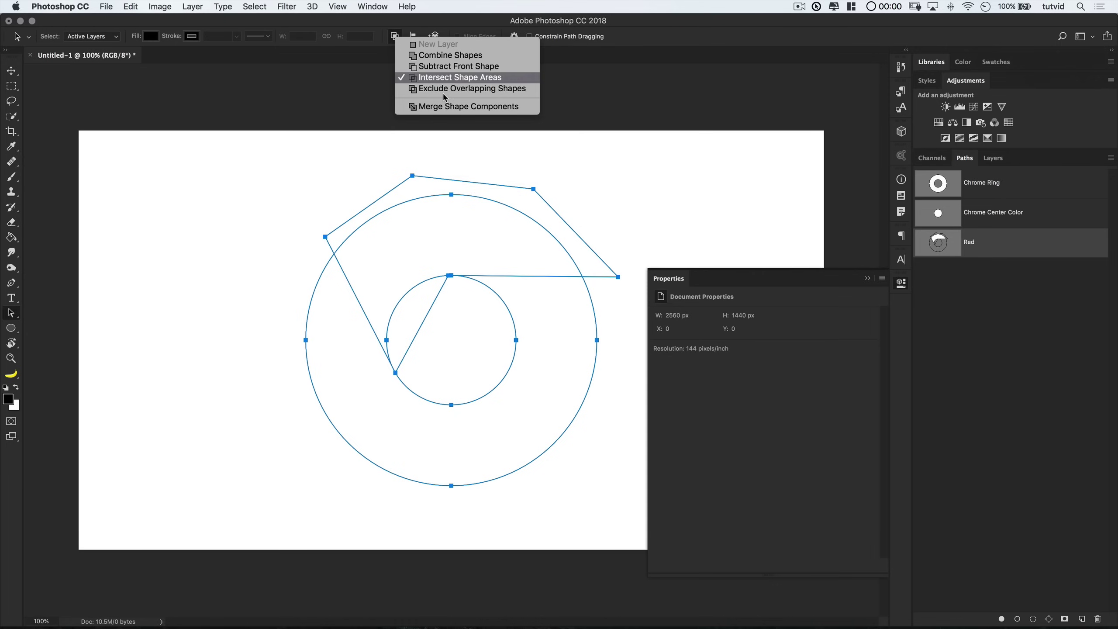
pyautogui.click(434, 106)
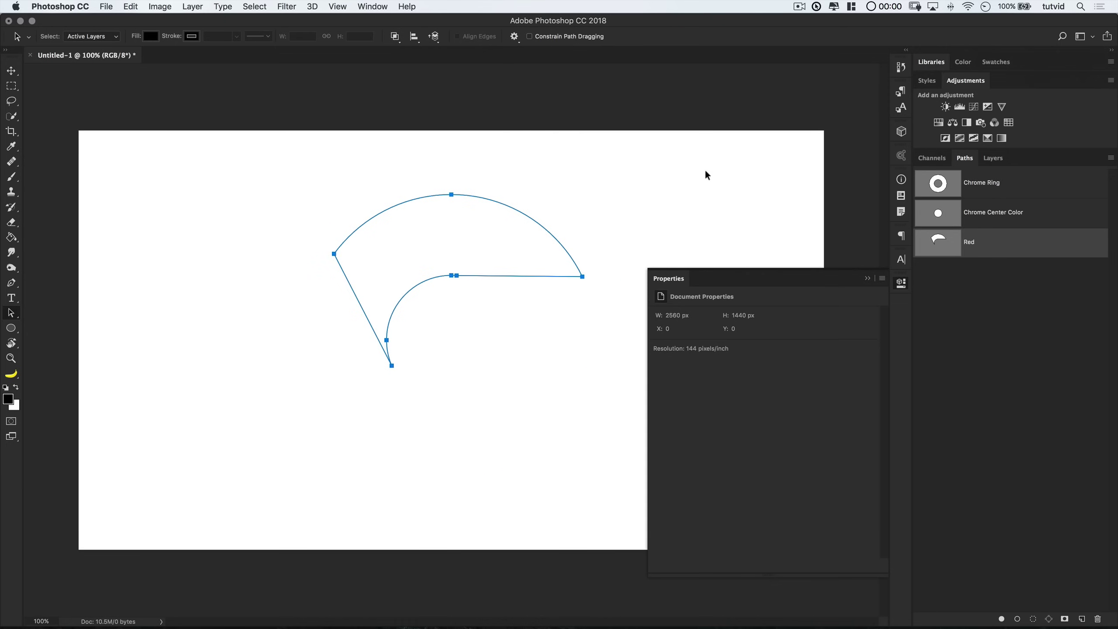
# - Duplicate the Chrome Ring path and pen-draw a closed polygon over the lower-right ring for Yellow
pyautogui.press('z')
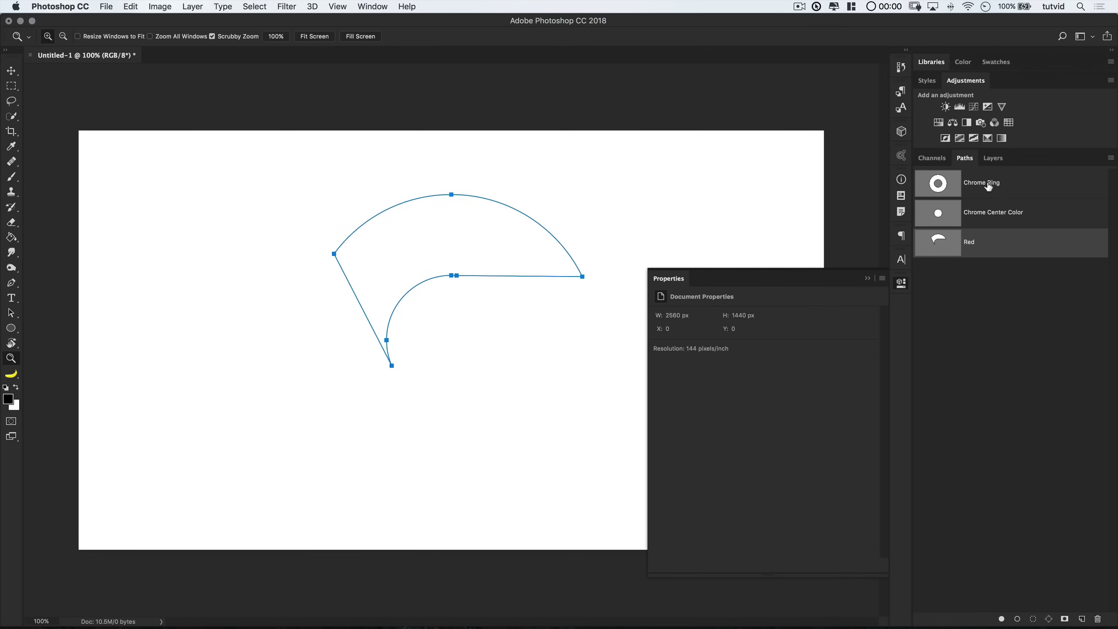
pyautogui.moveTo(985, 187); pyautogui.dragTo(1082, 619)
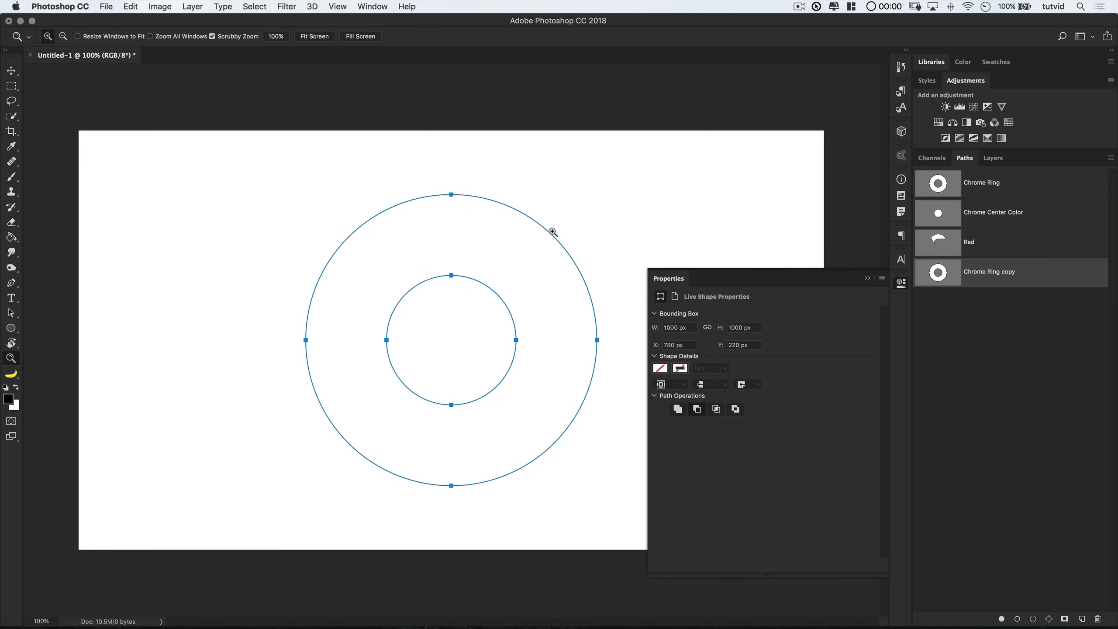
pyautogui.click(11, 283)
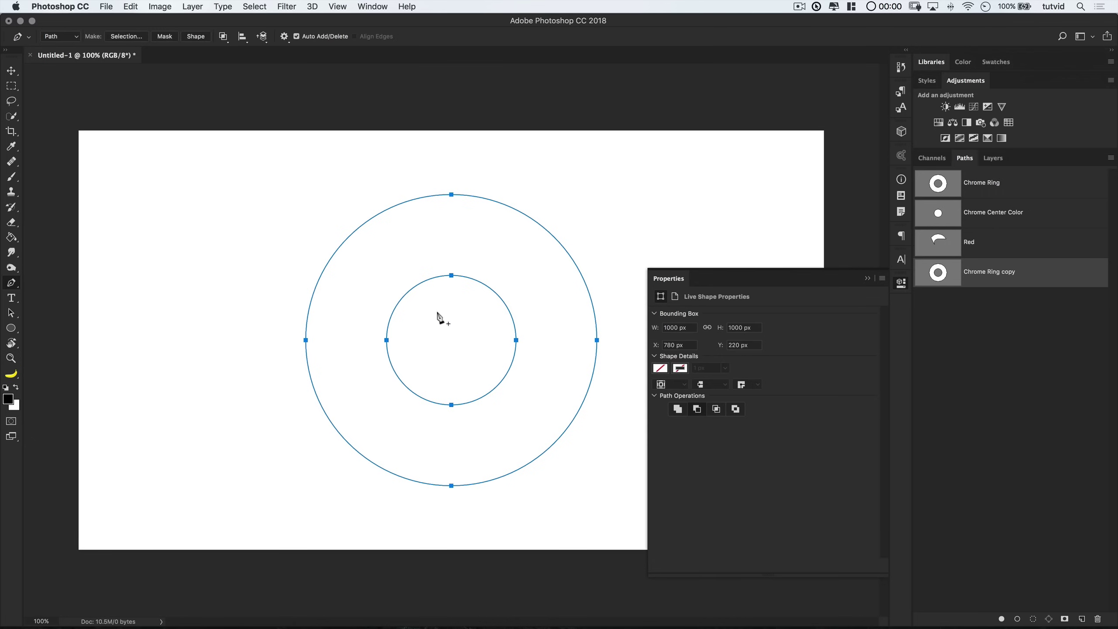
pyautogui.click(435, 281)
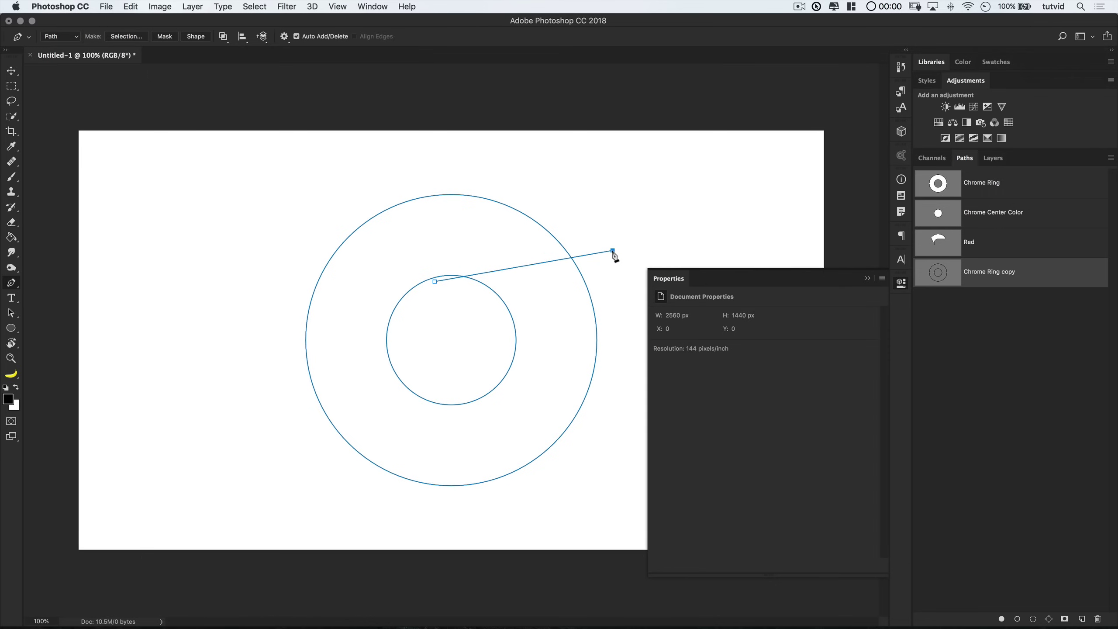
pyautogui.click(626, 392)
pyautogui.click(448, 507)
pyautogui.click(513, 362)
# - Merge shape components to complete the Yellow and Green segment paths
pyautogui.click(435, 282)
pyautogui.press('a')
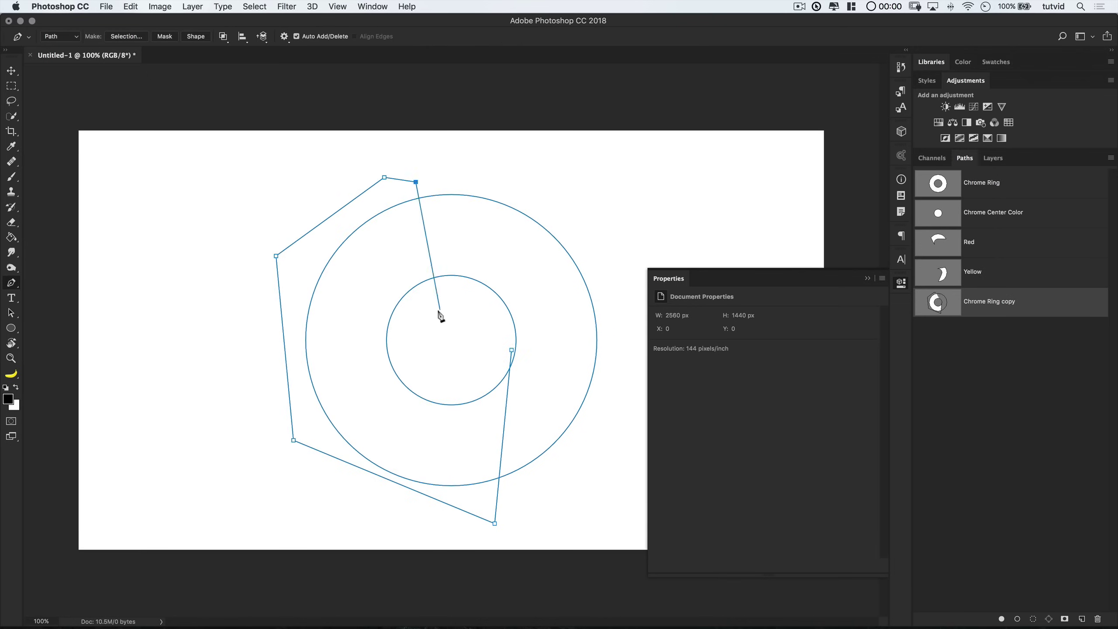
pyautogui.click(395, 36)
pyautogui.click(436, 71)
pyautogui.press('Return')
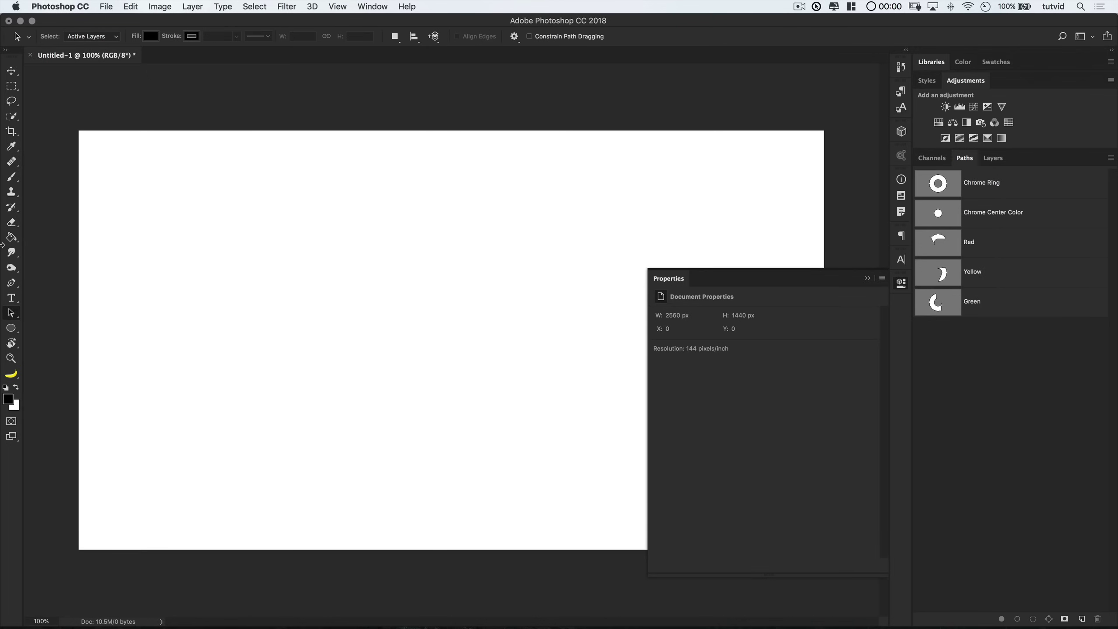
# - Switch to the Ellipse tool and set its path operation to Combine Shapes
pyautogui.moveTo(11, 328); pyautogui.dragTo(44, 351)
pyautogui.click(450, 235)
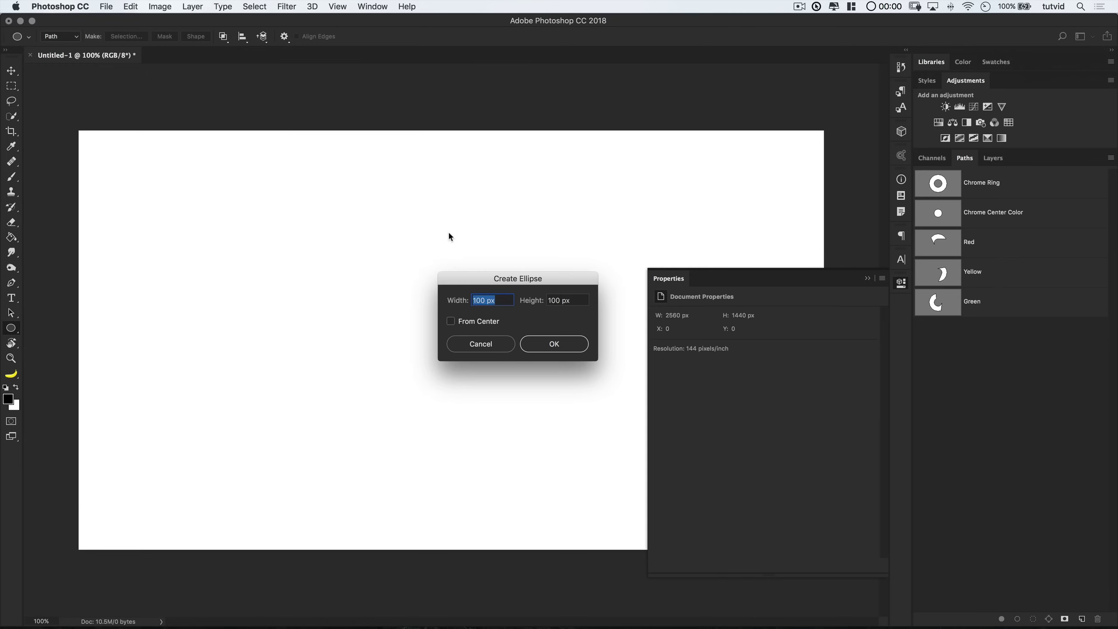
pyautogui.click(486, 347)
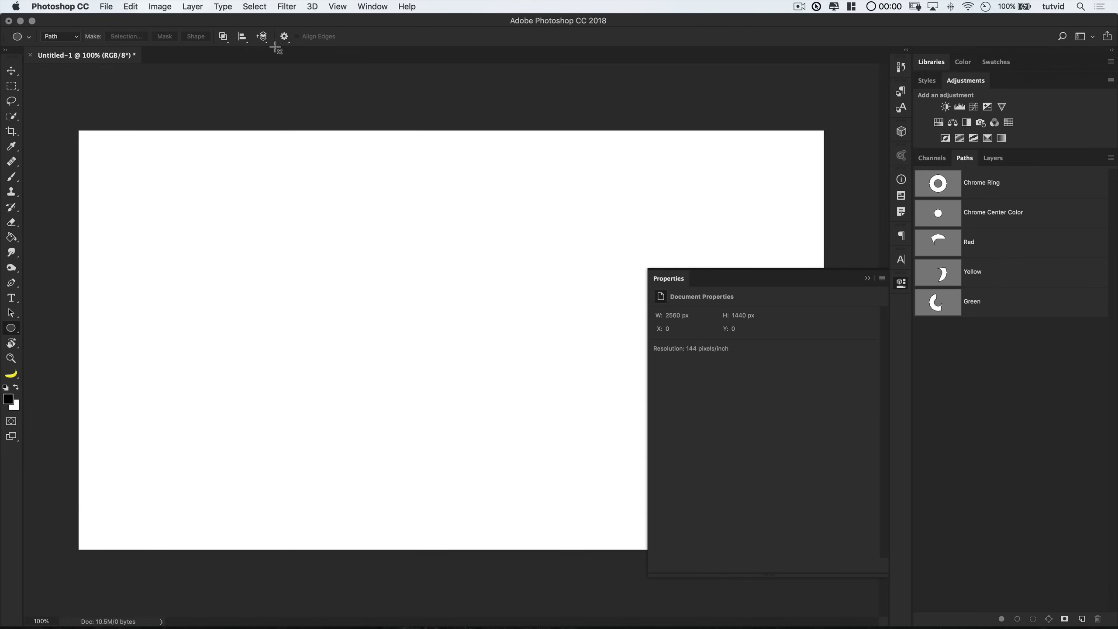
pyautogui.click(224, 36)
pyautogui.click(266, 49)
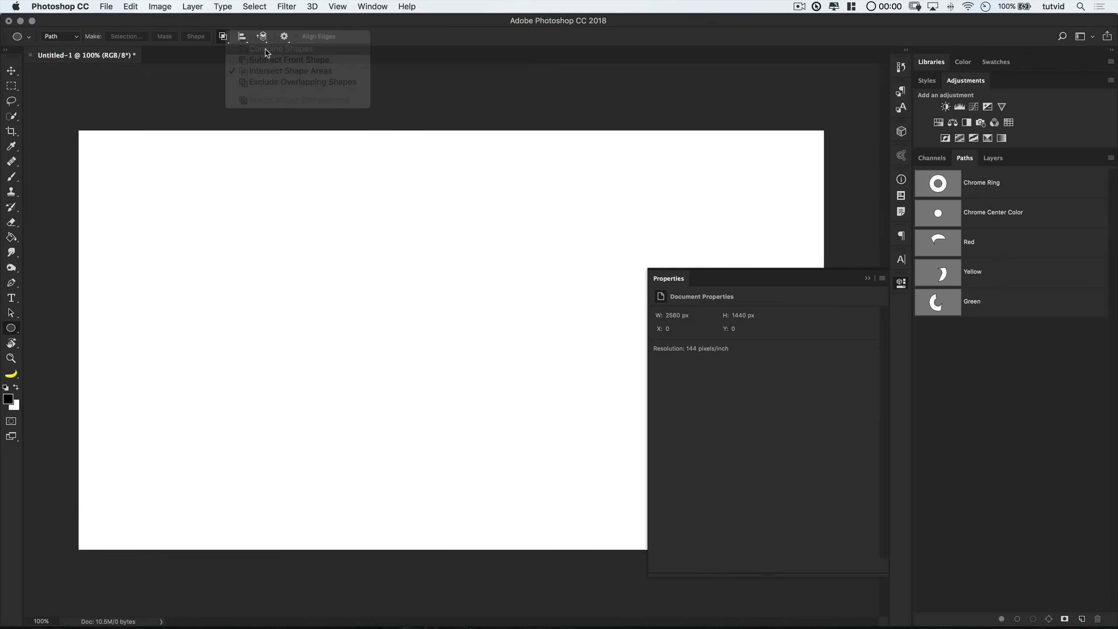
# - Draw a 375 × 375 px circle and centre it horizontally and vertically on the canvas
pyautogui.click(380, 292)
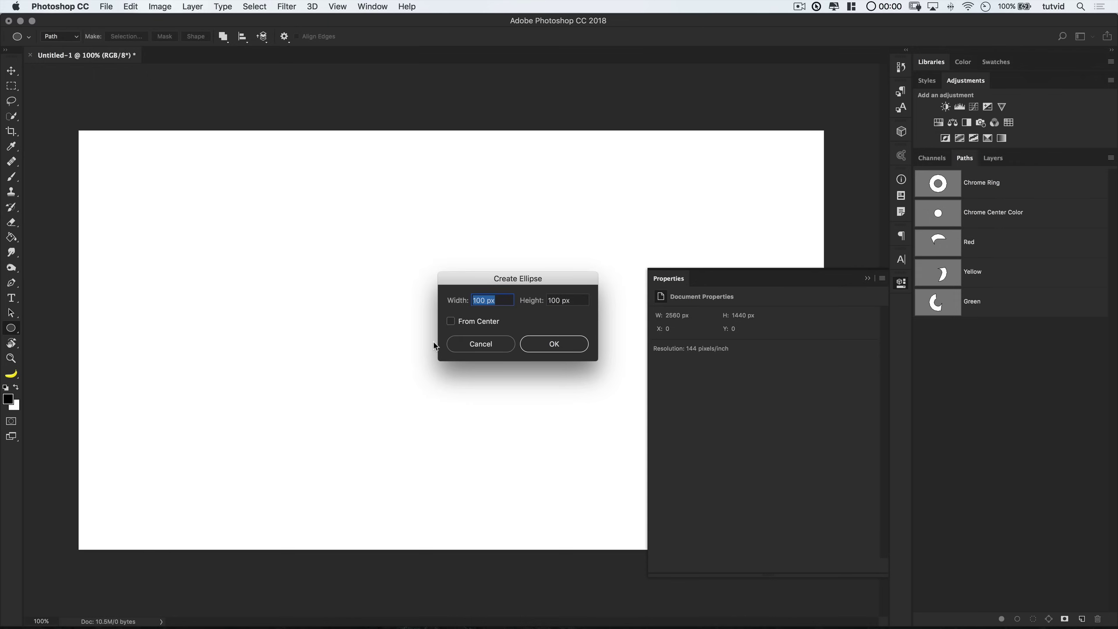
pyautogui.write('375')
pyautogui.press('Tab')
pyautogui.write('375')
pyautogui.click(555, 344)
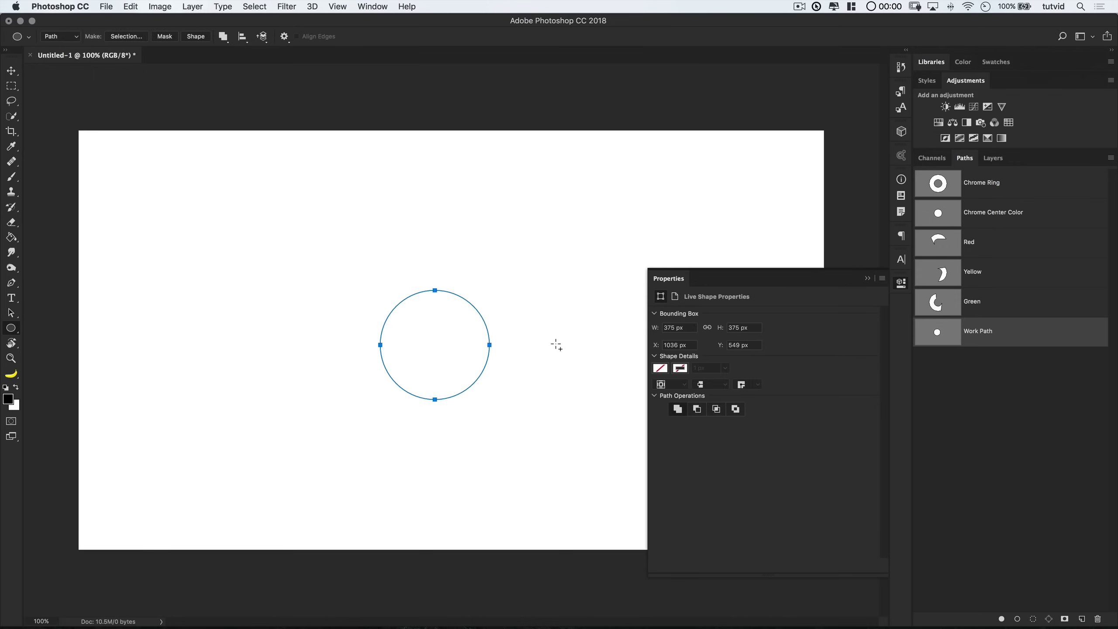
pyautogui.click(243, 38)
pyautogui.click(291, 50)
pyautogui.click(242, 37)
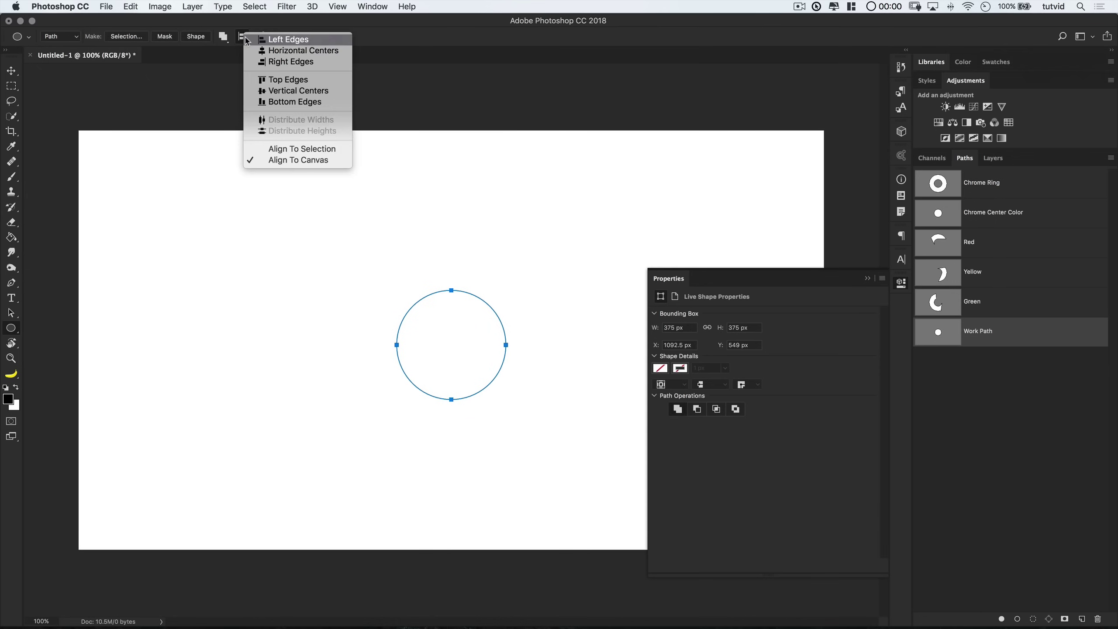
pyautogui.click(279, 92)
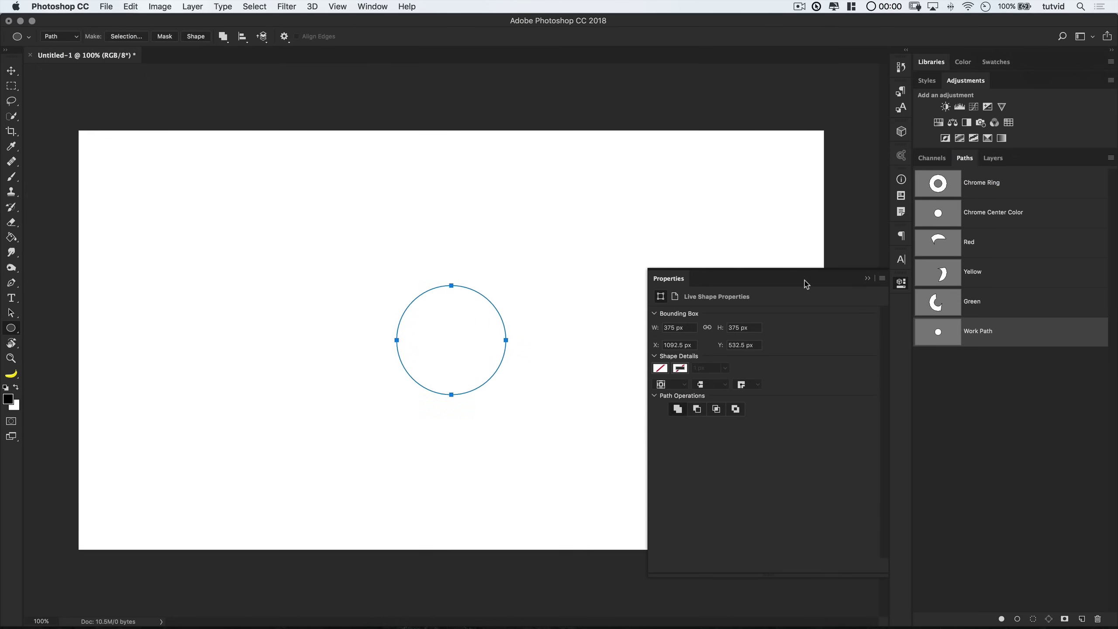
# - Save the work path as 'Chrome Center Color SMALL'
pyautogui.doubleClick(978, 331)
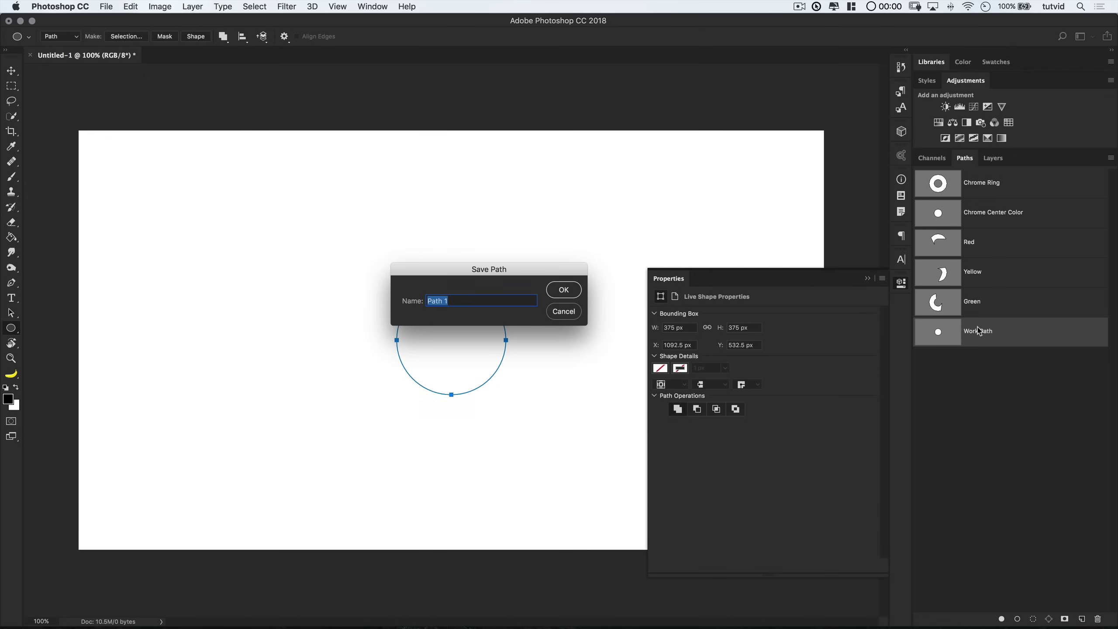
pyautogui.write('hhrome Center Color SMALL')
pyautogui.press('Return')
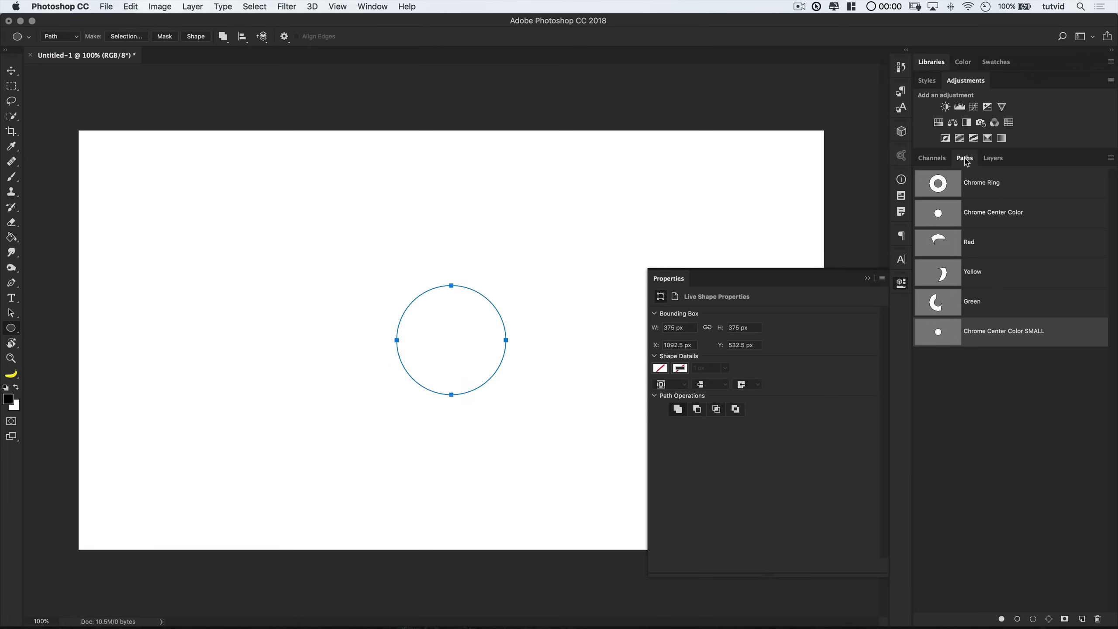
# - Float the Paths panel at the top-left and enlarge it to show all six paths
pyautogui.moveTo(966, 162); pyautogui.dragTo(79, 117)
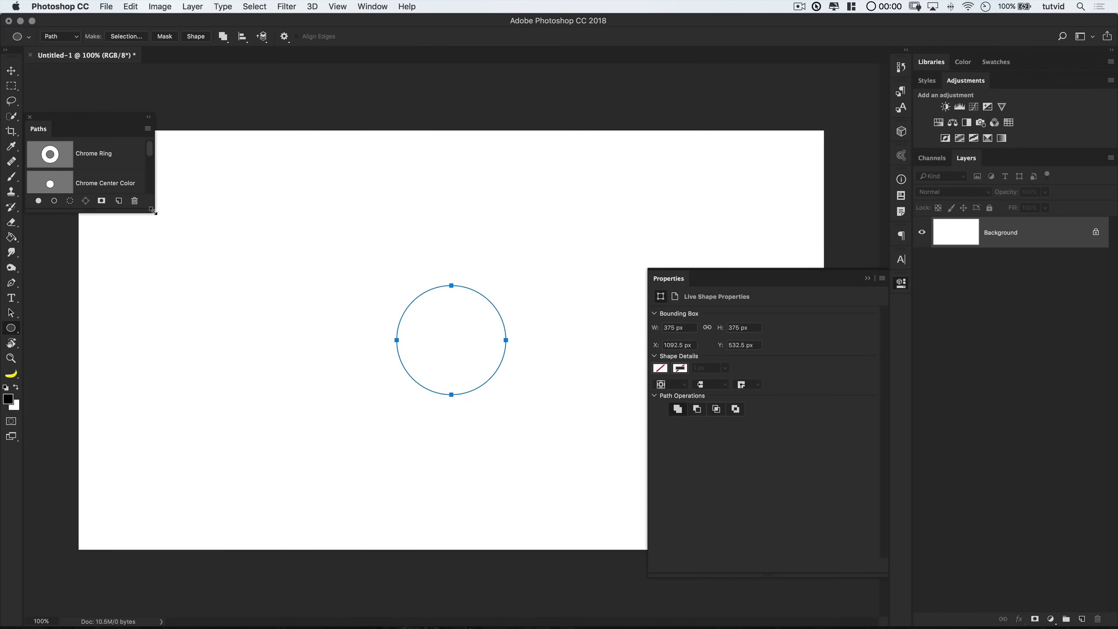
pyautogui.moveTo(153, 210); pyautogui.dragTo(181, 365)
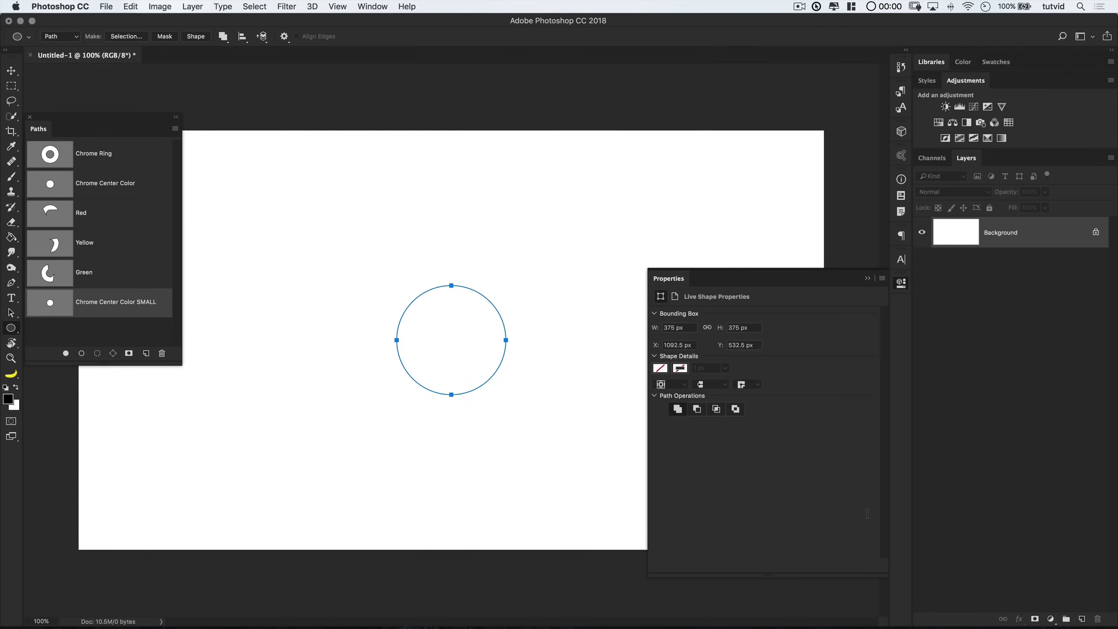
# - Add a gradient fill layer to the small circle and set its left stop to dark blue 0c74ba
pyautogui.click(1051, 619)
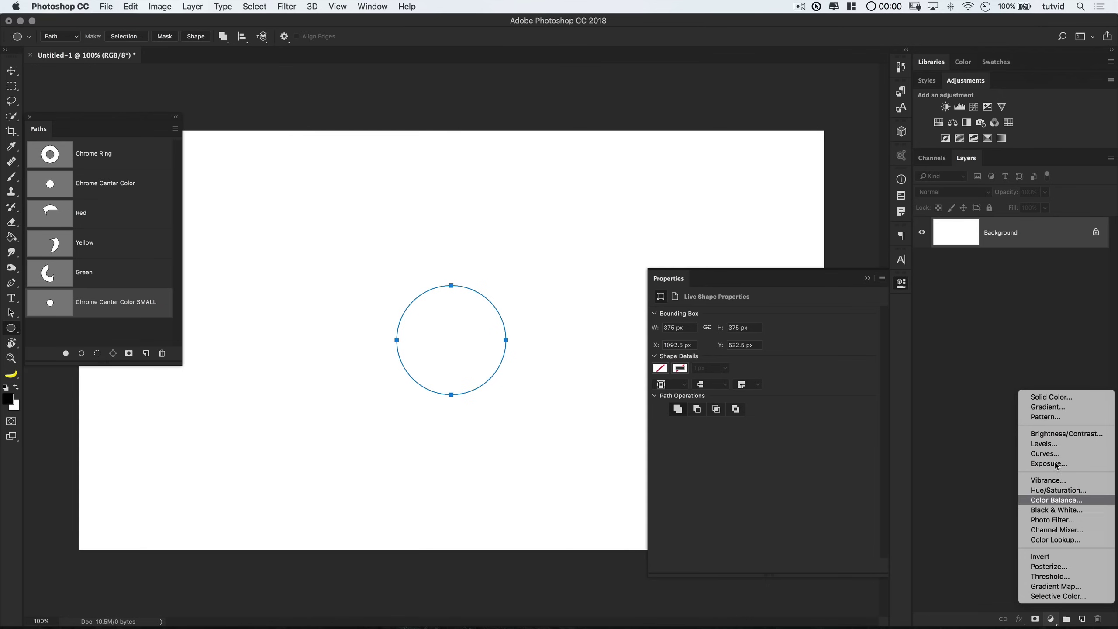
pyautogui.click(1047, 407)
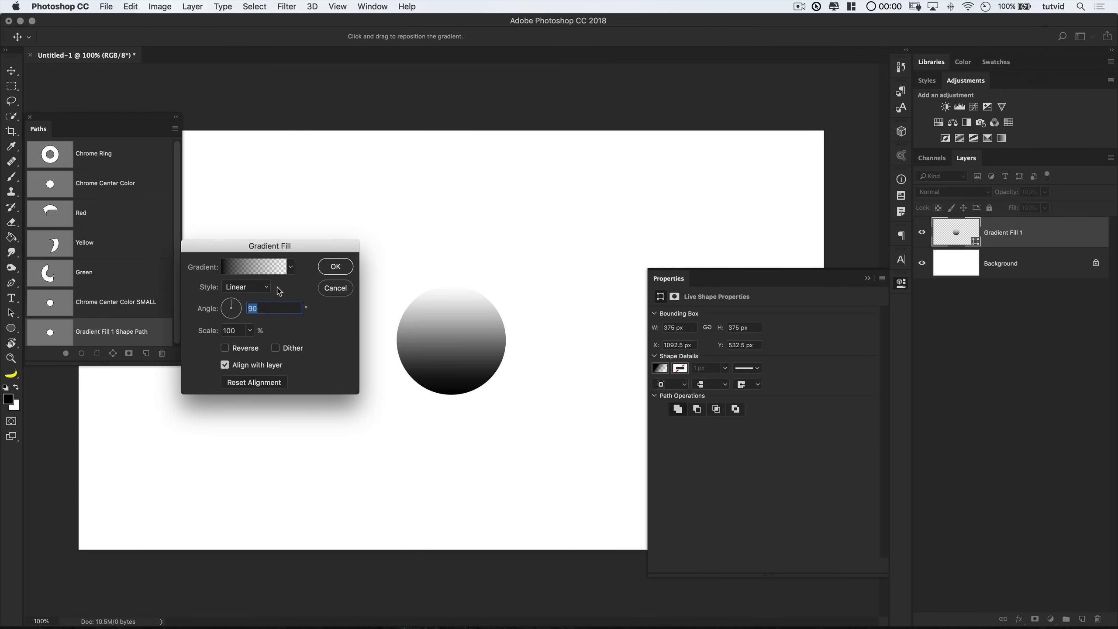
pyautogui.click(269, 271)
pyautogui.moveTo(926, 331); pyautogui.dragTo(693, 229)
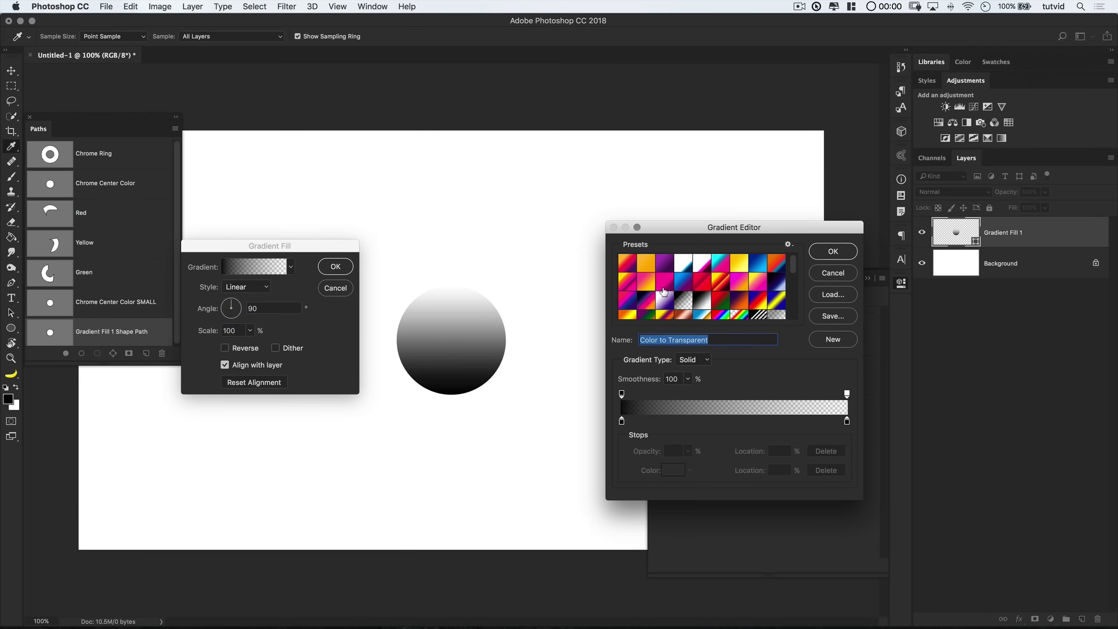
pyautogui.click(665, 287)
pyautogui.click(741, 266)
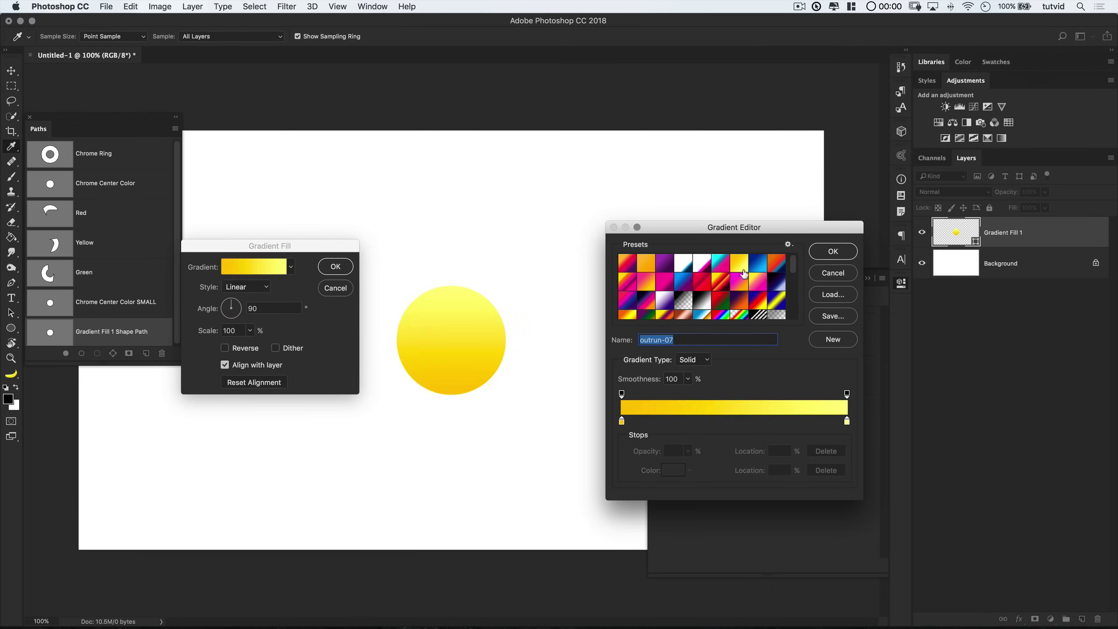
pyautogui.doubleClick(621, 422)
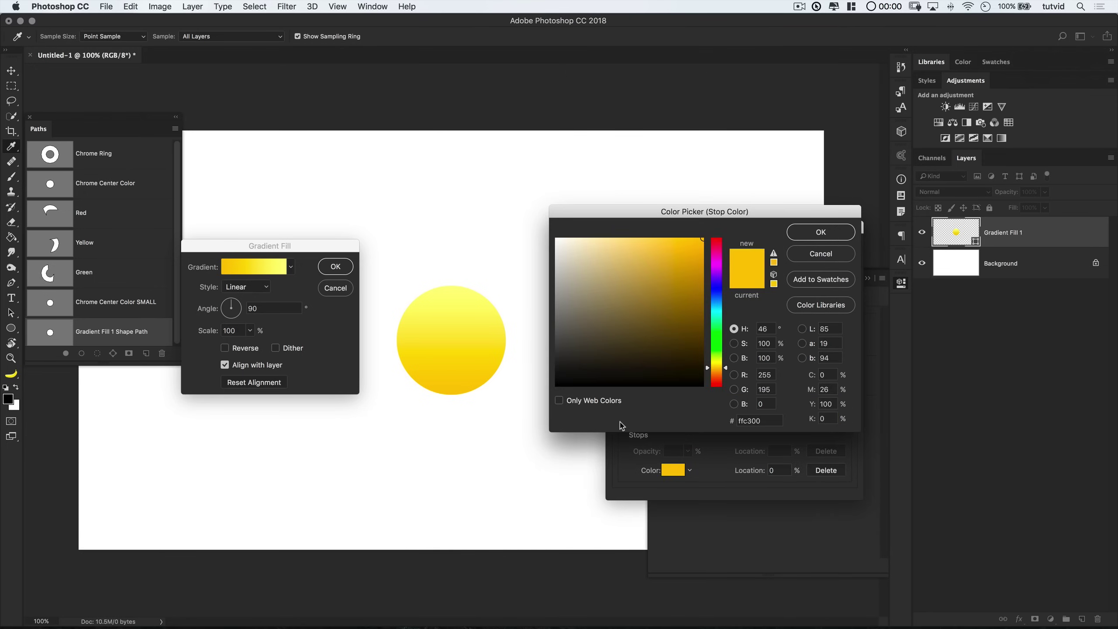
pyautogui.doubleClick(748, 421)
pyautogui.write('0c74ba')
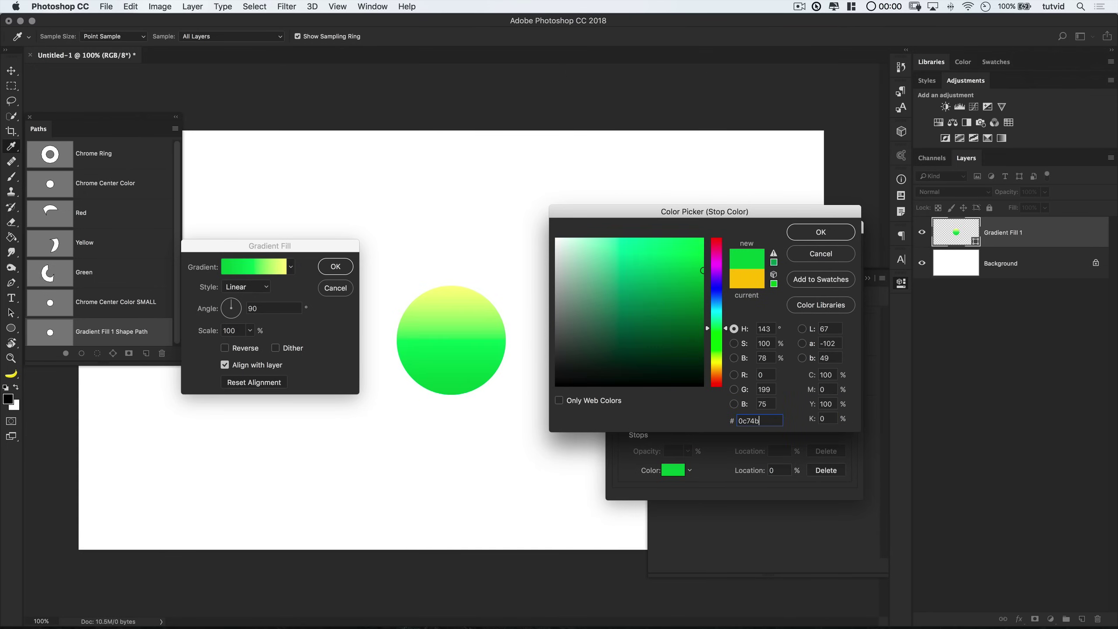
pyautogui.click(820, 234)
# - Set the right gradient stop to light blue 83b9e4 and confirm the gradient fill
pyautogui.doubleClick(847, 423)
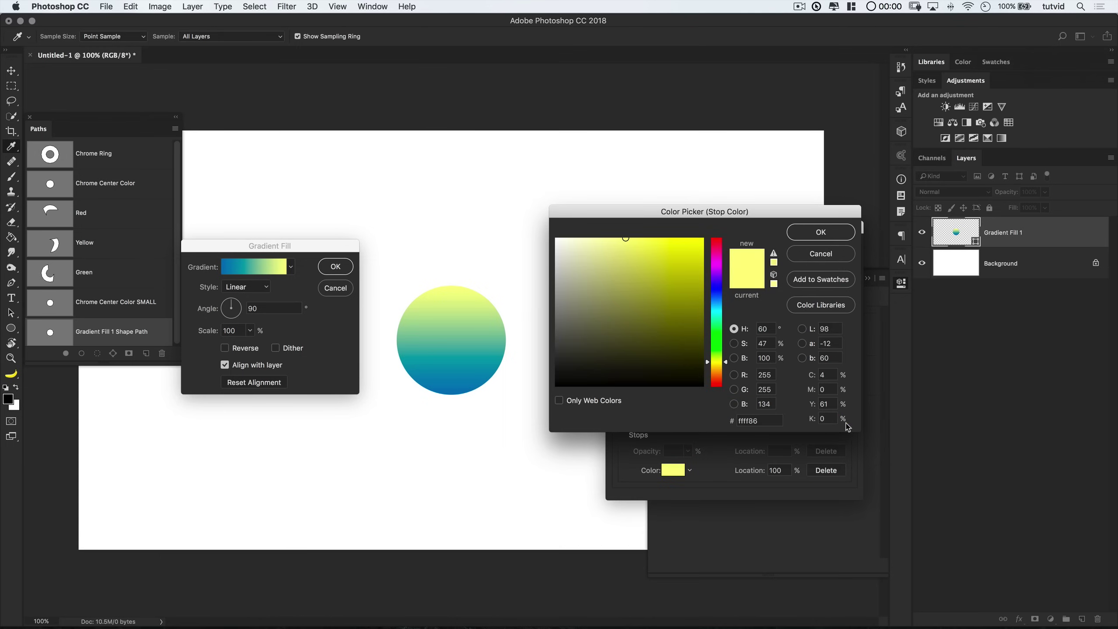
pyautogui.doubleClick(746, 422)
pyautogui.write('83b9')
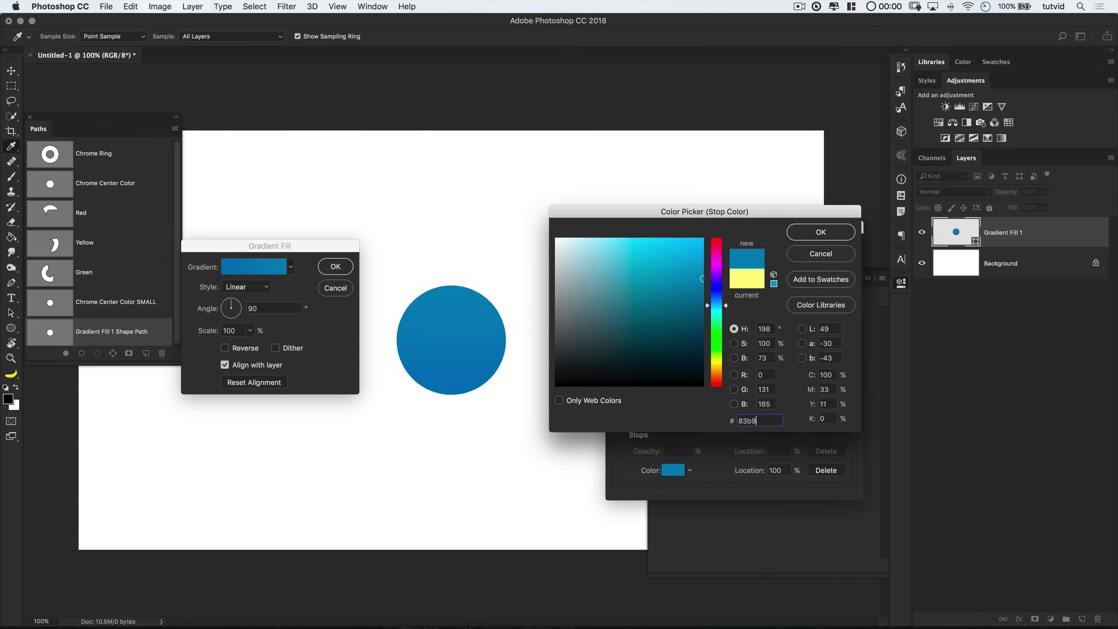
pyautogui.write('e')
pyautogui.press('BackSpace')
pyautogui.write('e4')
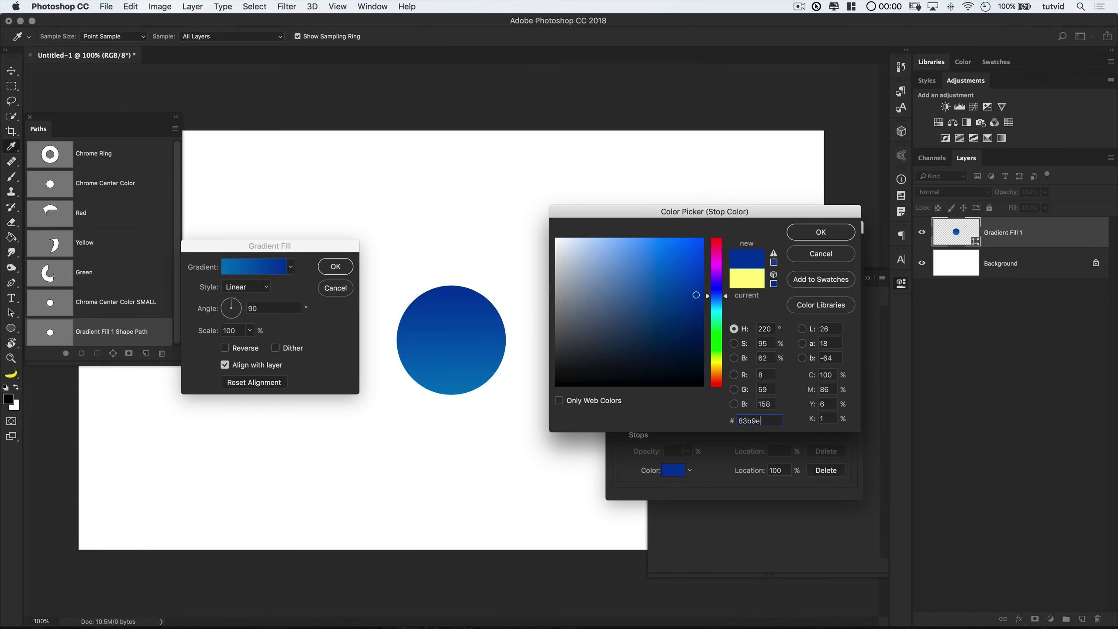
pyautogui.click(828, 234)
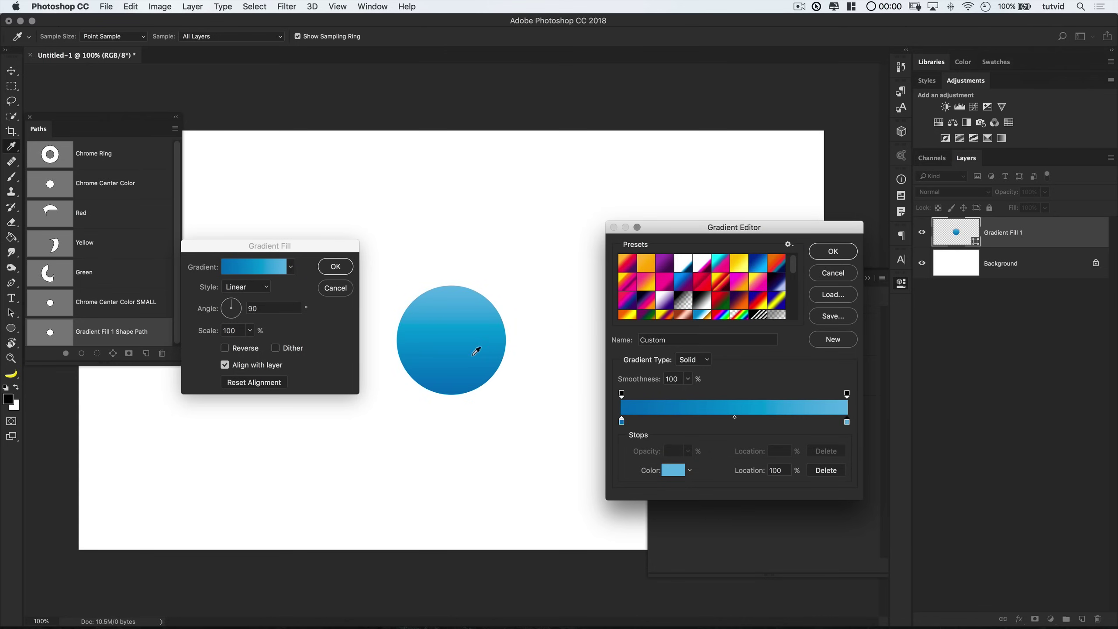
pyautogui.click(842, 255)
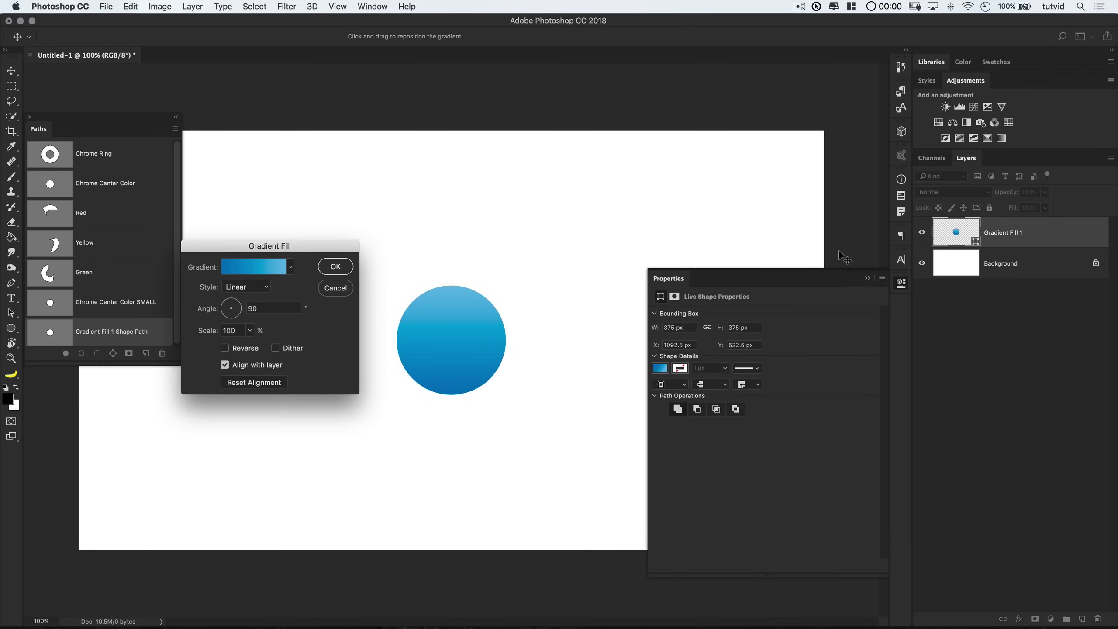
pyautogui.click(333, 265)
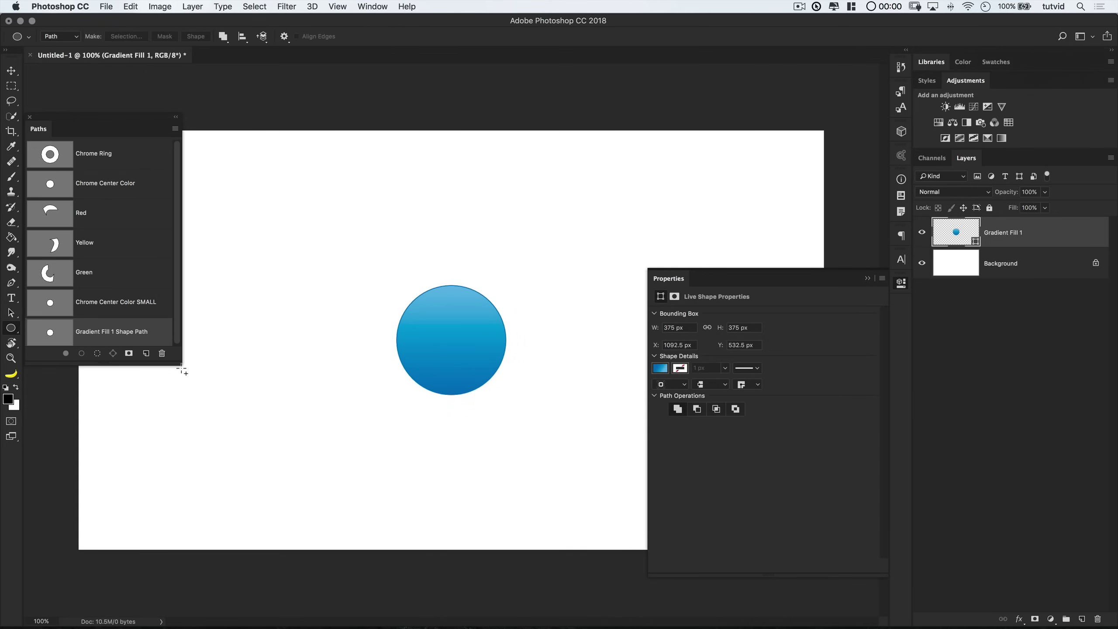
# - Rename the Gradient Fill 1 layer to 'CenterColor'
pyautogui.moveTo(181, 370); pyautogui.dragTo(177, 436)
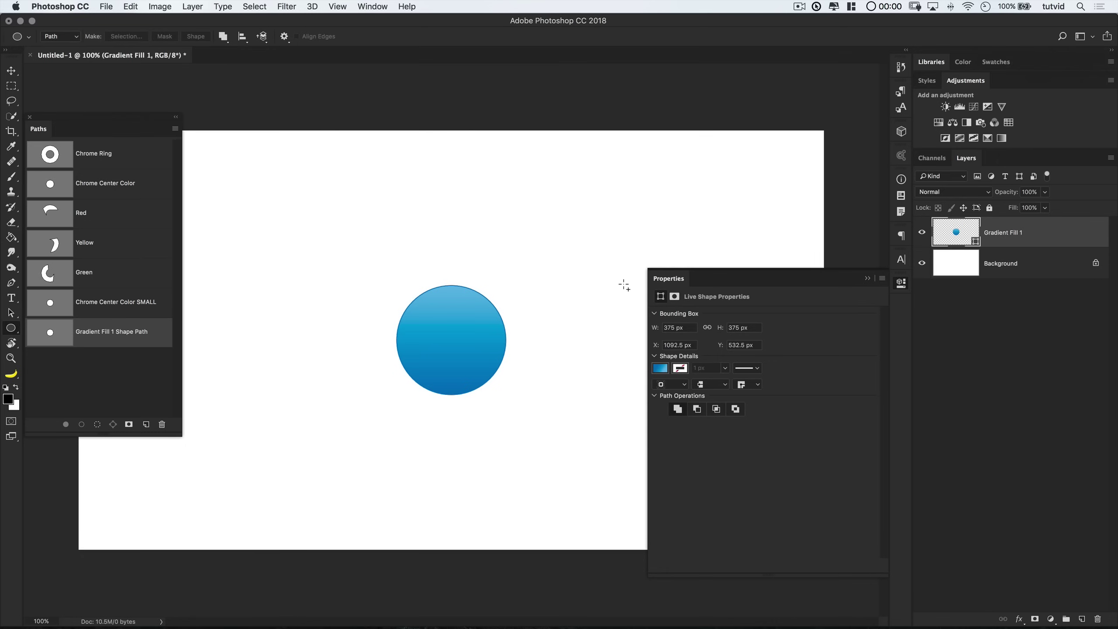
pyautogui.doubleClick(1002, 231)
pyautogui.write('CenterColor')
pyautogui.press('Return')
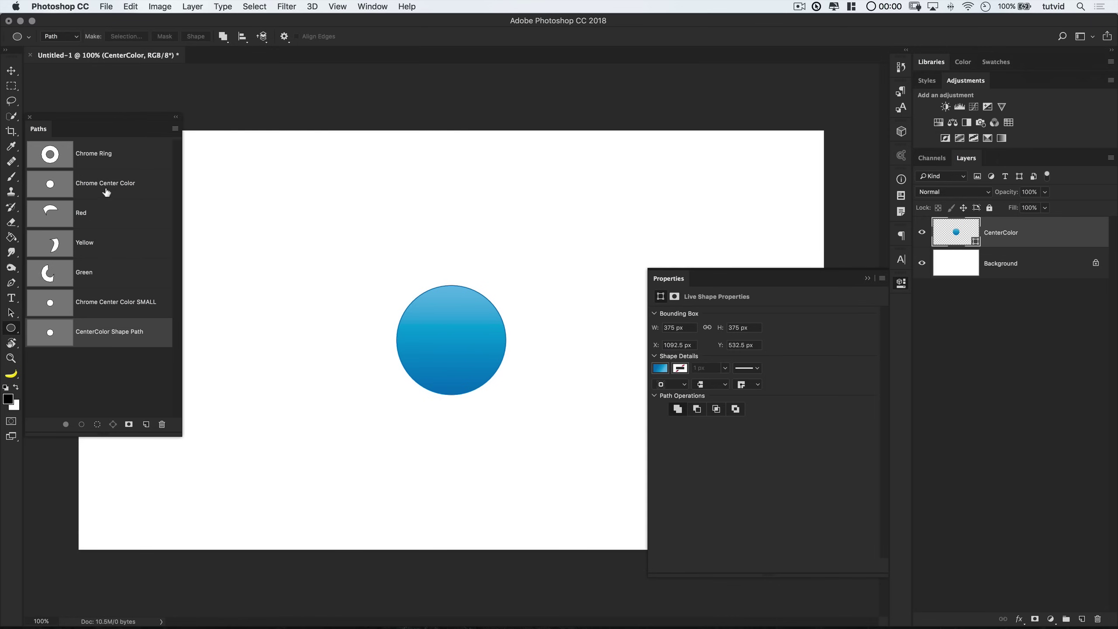
# - Create a white Solid Color fill layer from the Chrome Center Color circle path
pyautogui.click(119, 190)
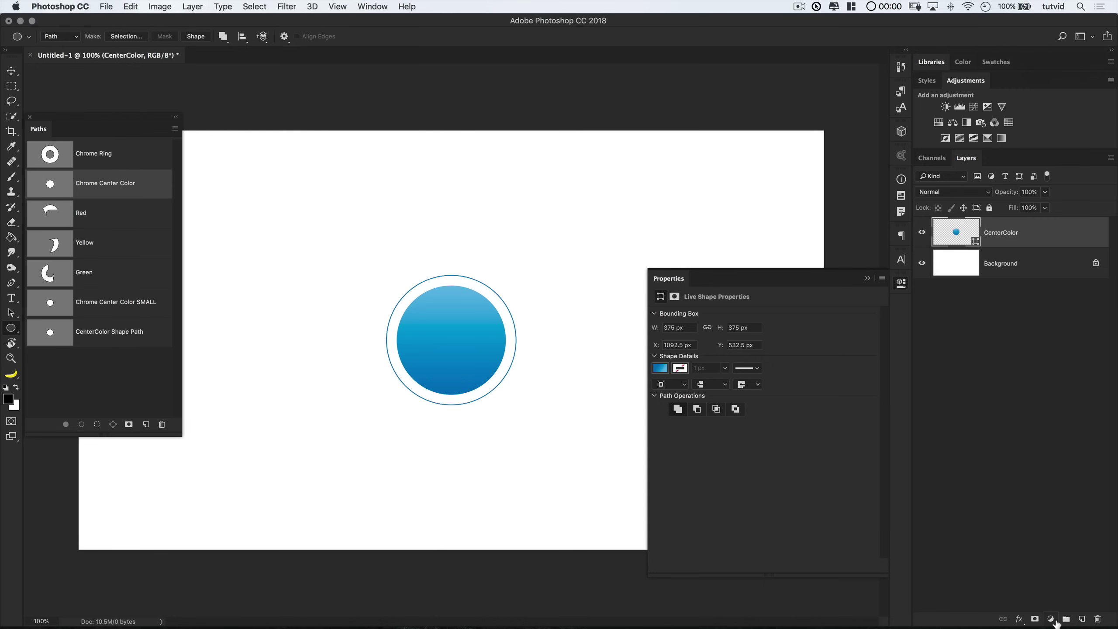
pyautogui.click(1055, 621)
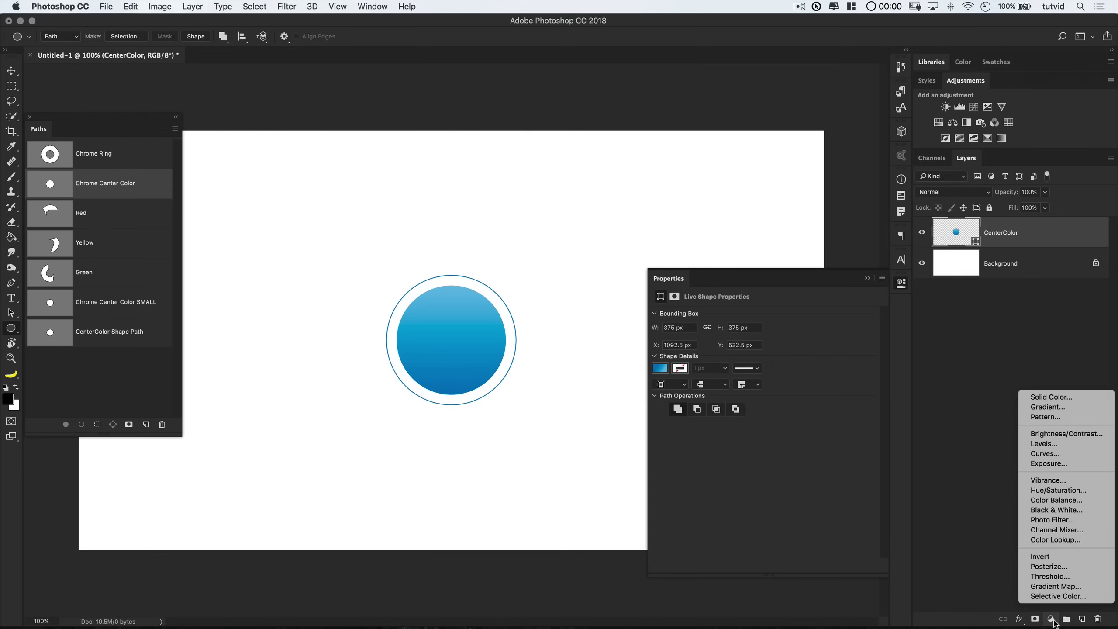
pyautogui.click(1063, 398)
pyautogui.moveTo(558, 265); pyautogui.dragTo(542, 222)
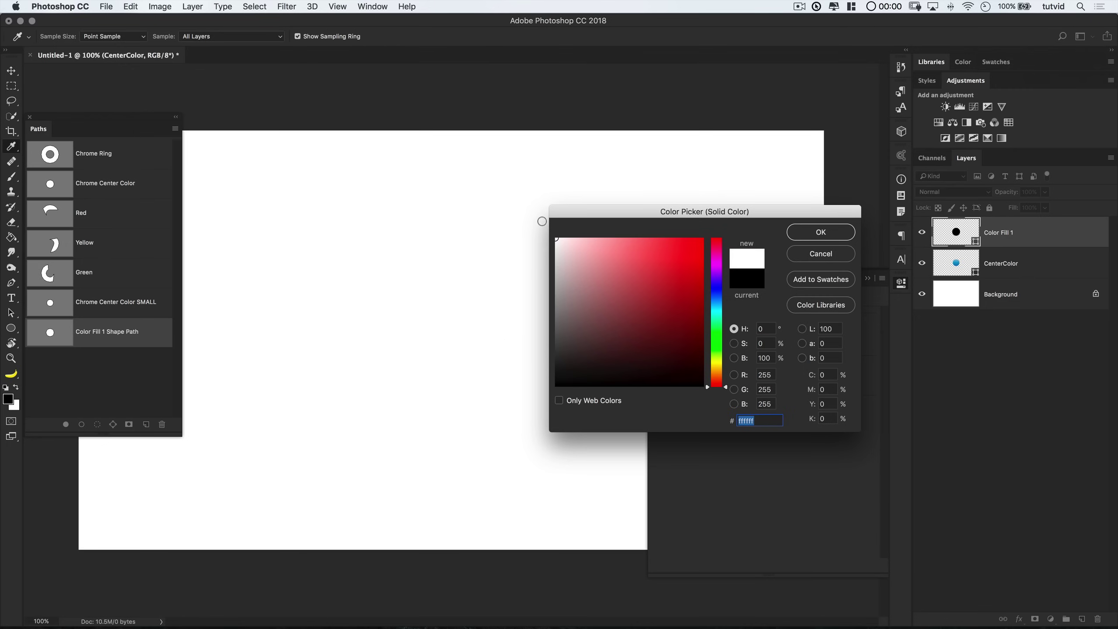
pyautogui.click(820, 232)
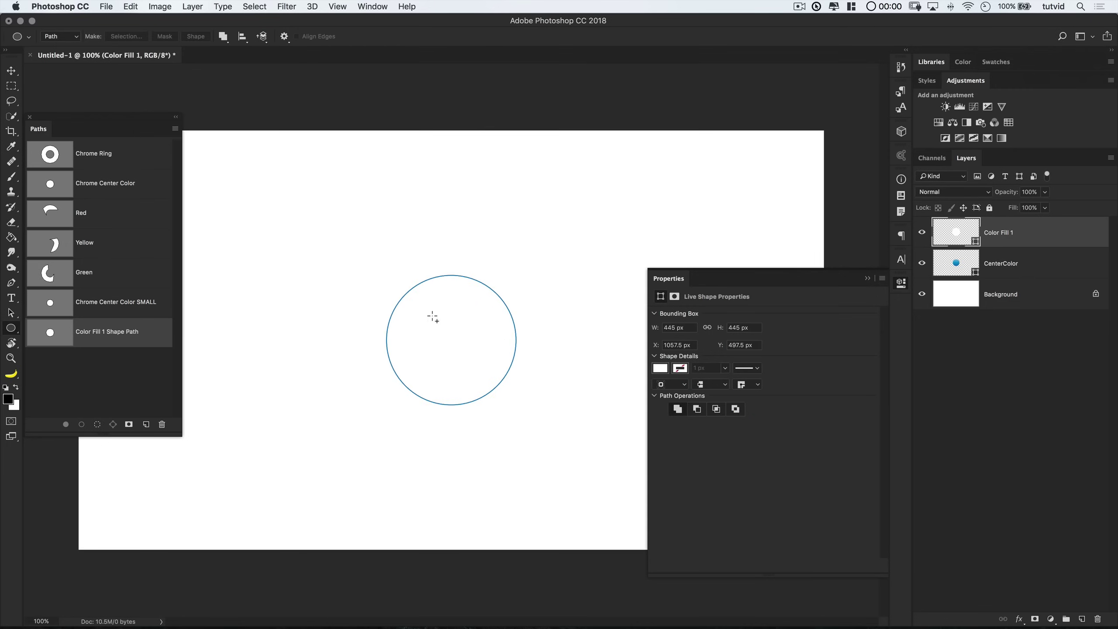
# - Move the white fill layer below CenterColor and rename it ChromeRingCenter
pyautogui.moveTo(1030, 236); pyautogui.dragTo(1023, 271)
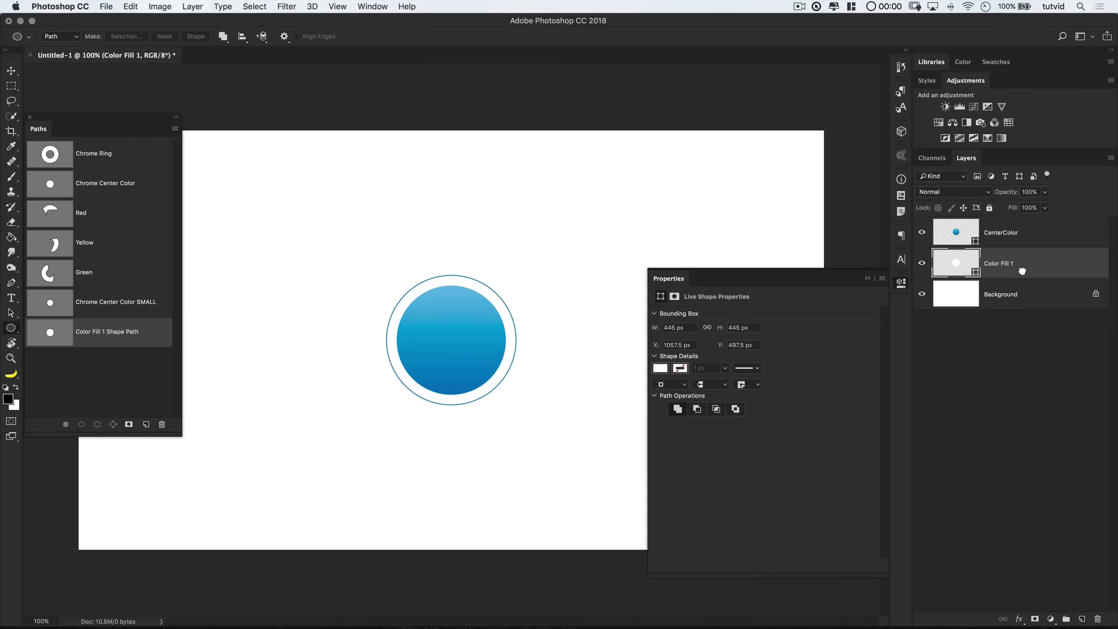
pyautogui.doubleClick(998, 263)
pyautogui.write('ChromeRingCenter')
pyautogui.press('Return')
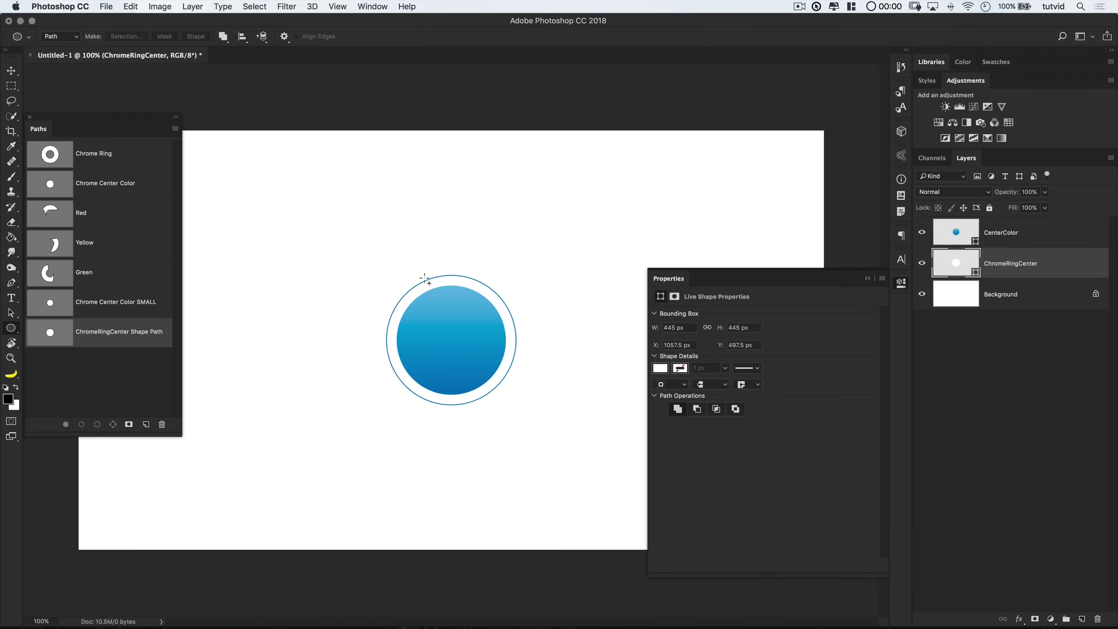
# - Fill the Red segment path with #ef3d36 and place that layer below ChromeRingCenter
pyautogui.click(132, 221)
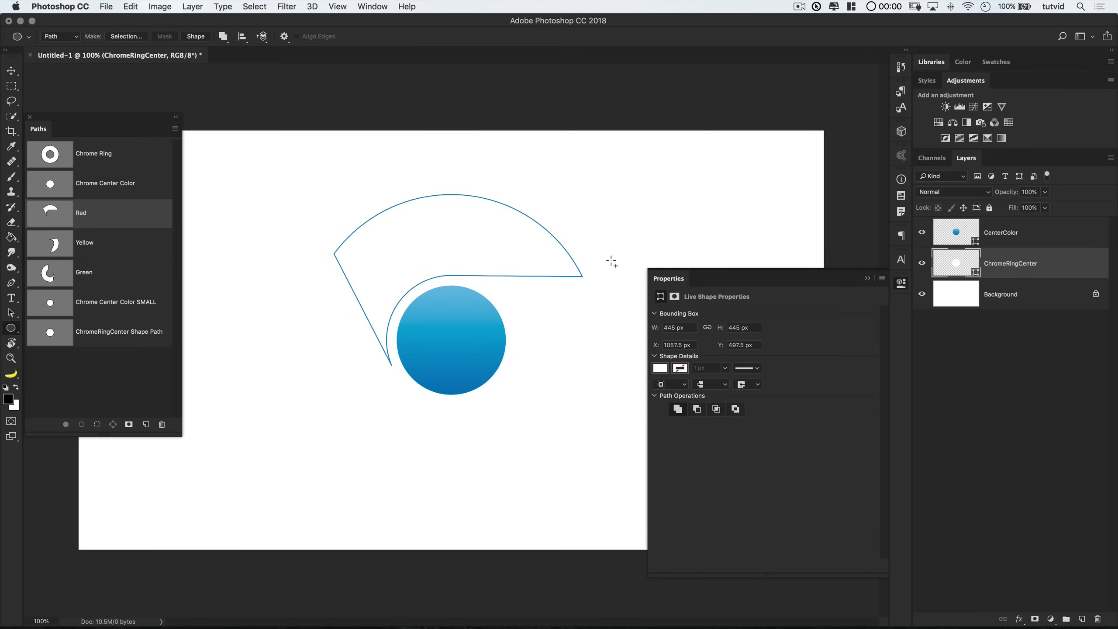
pyautogui.click(1051, 619)
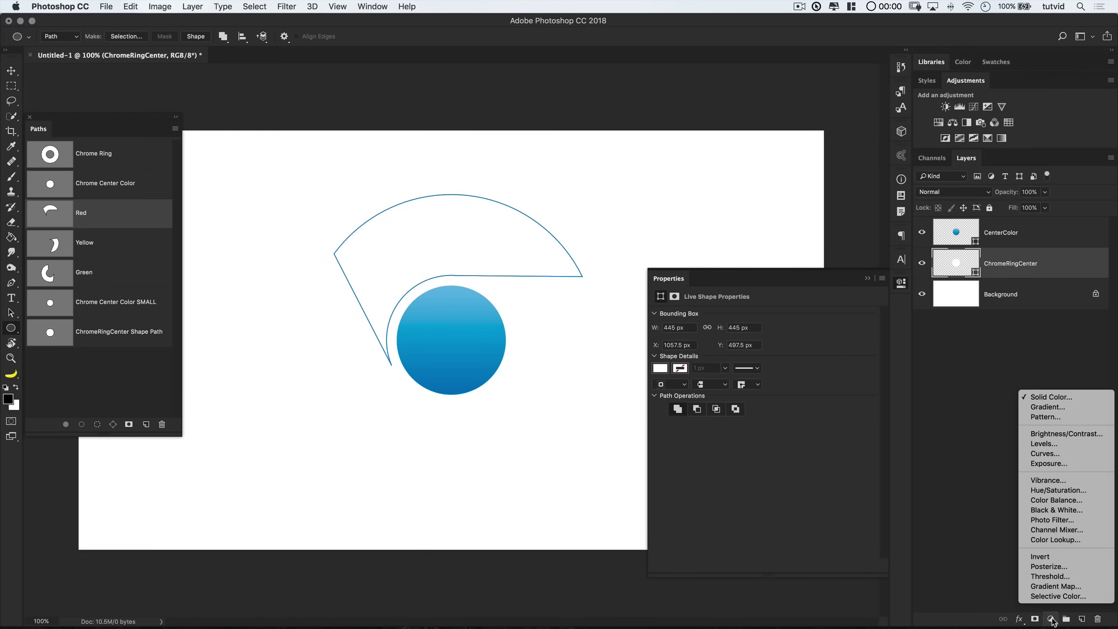
pyautogui.click(1065, 399)
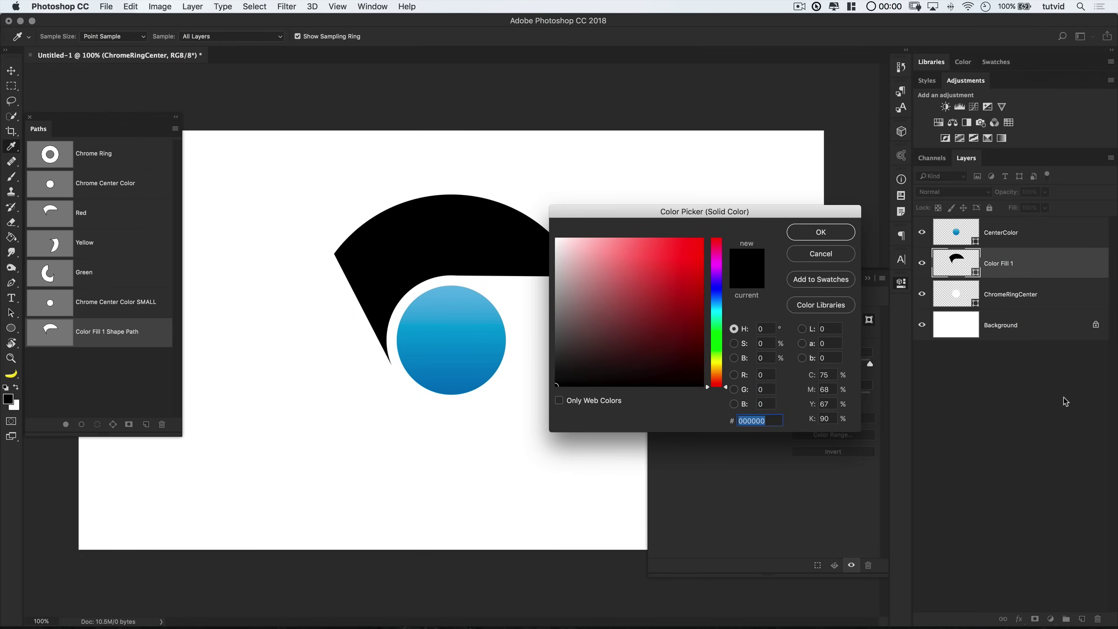
pyautogui.write('ef3d')
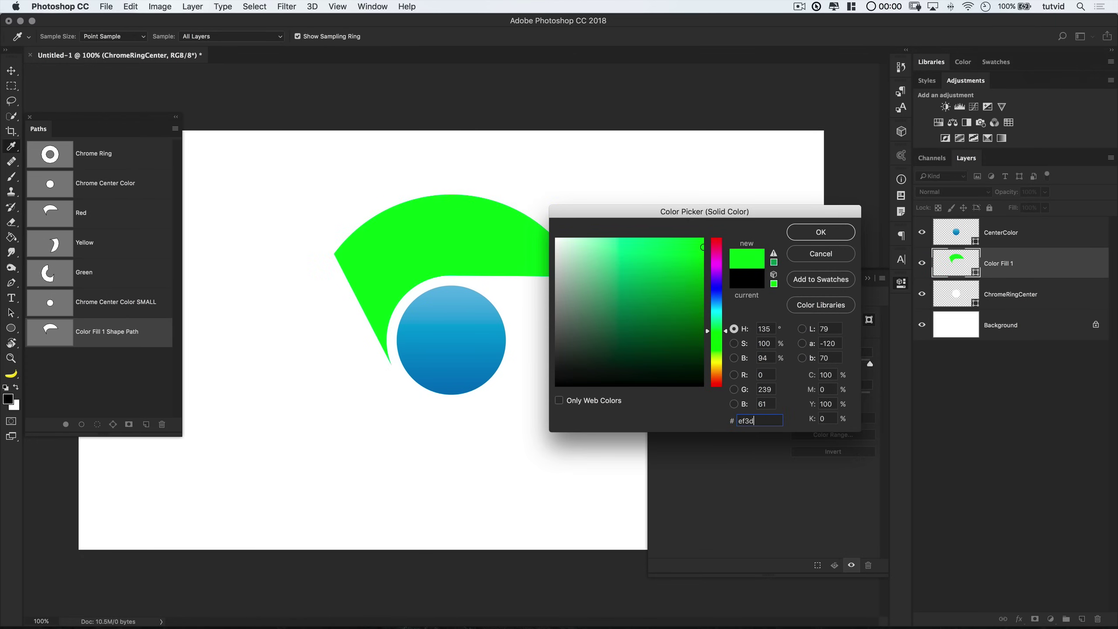
pyautogui.write('36')
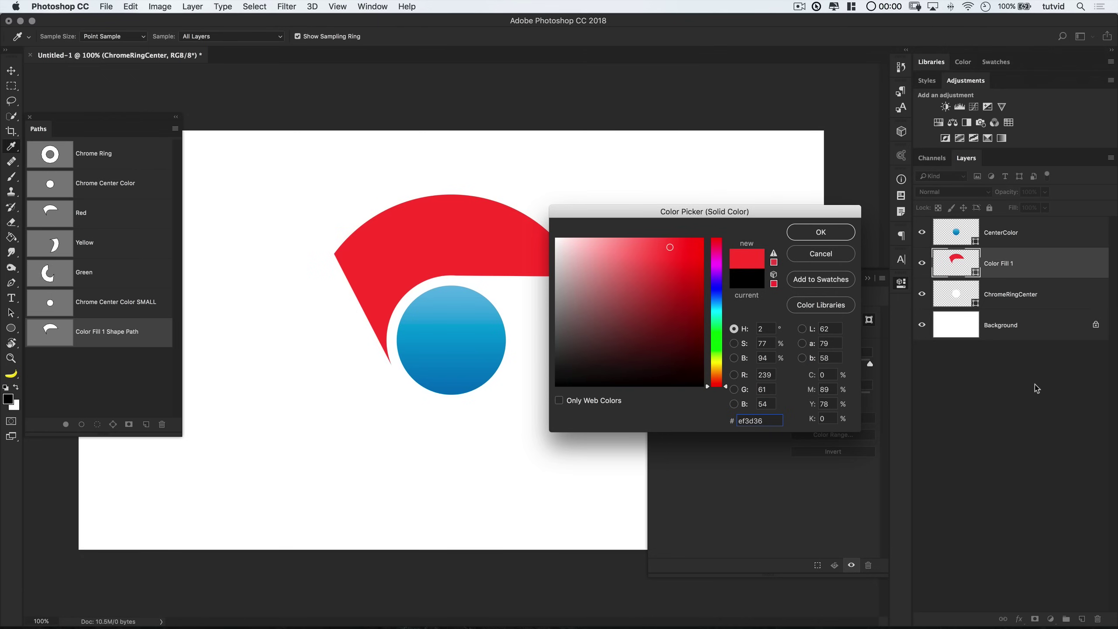
pyautogui.click(821, 232)
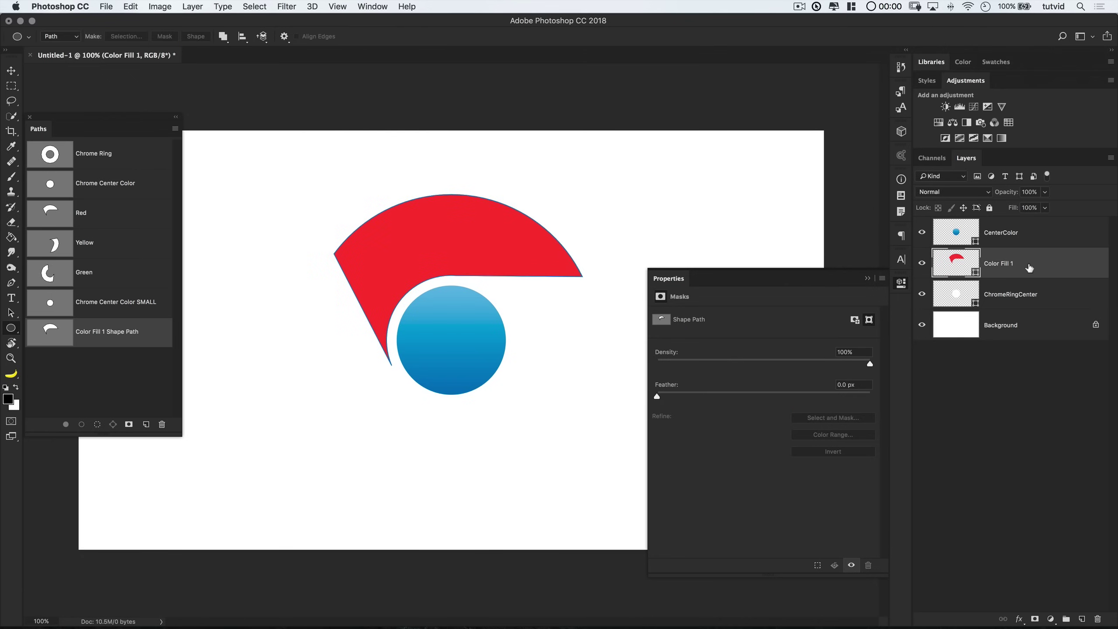
pyautogui.moveTo(1030, 268); pyautogui.dragTo(1030, 304)
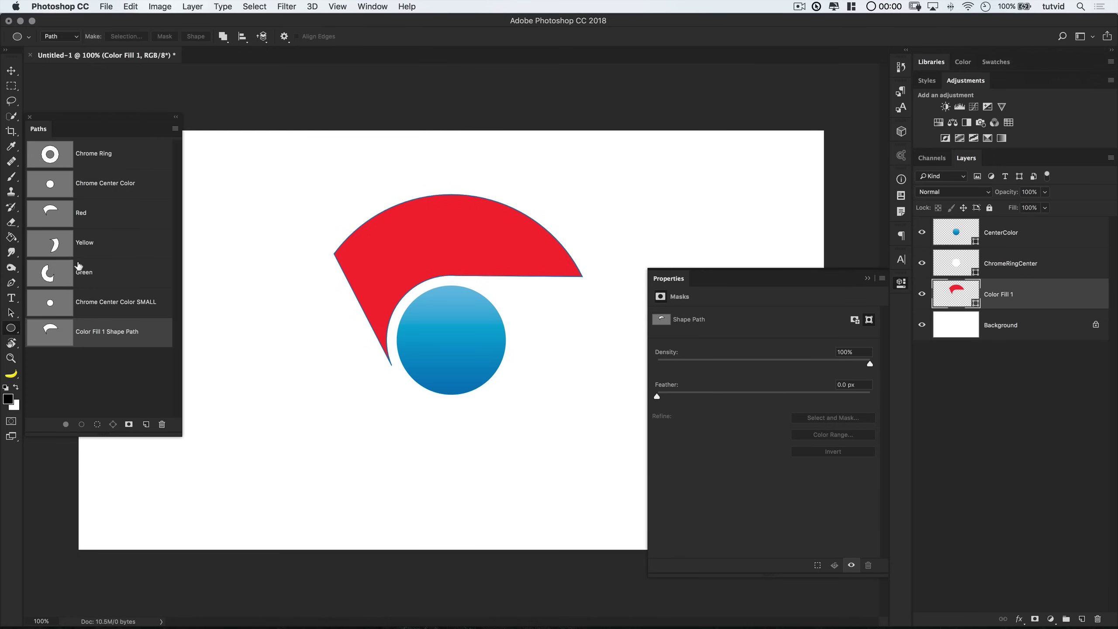
# - Fill the Yellow path with #fada06 as Color Fill 2, stacked below Color Fill 1
pyautogui.click(93, 245)
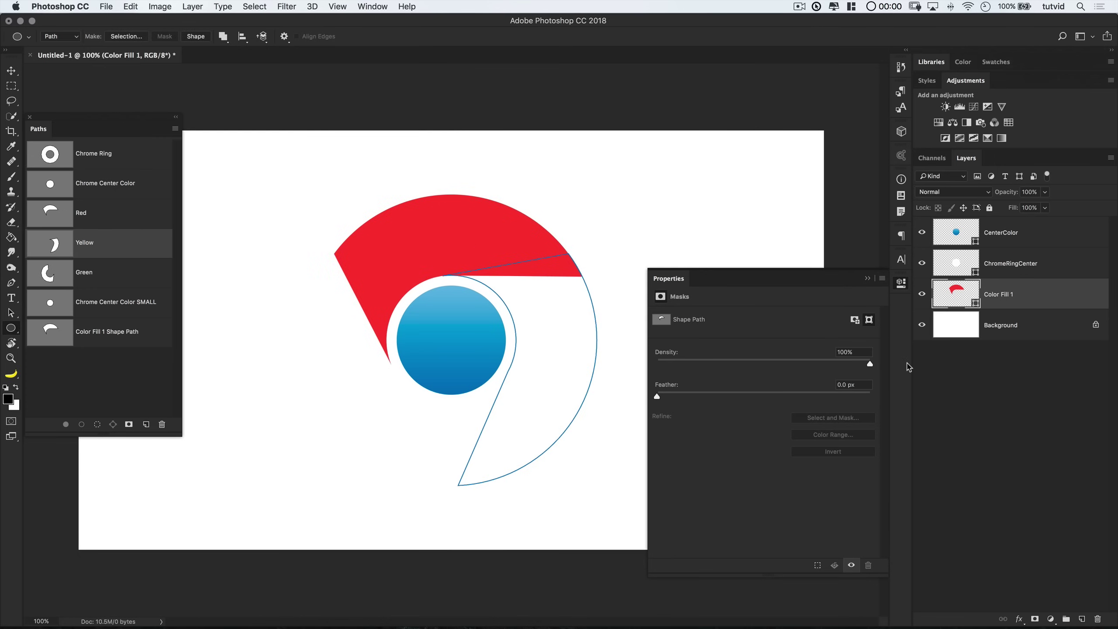
pyautogui.click(1051, 619)
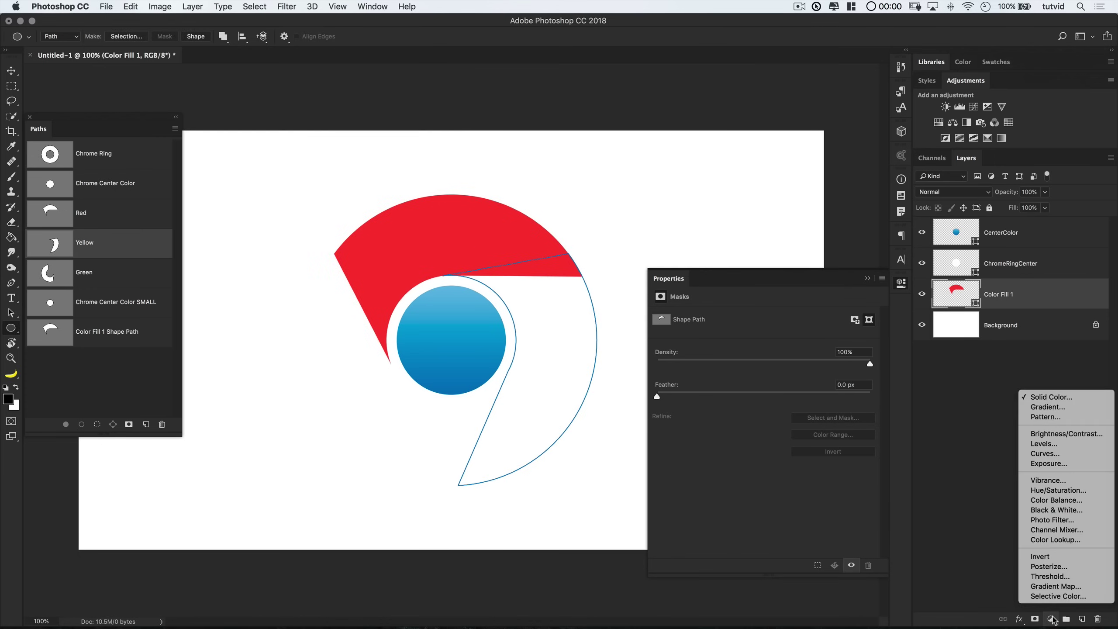
pyautogui.click(1070, 397)
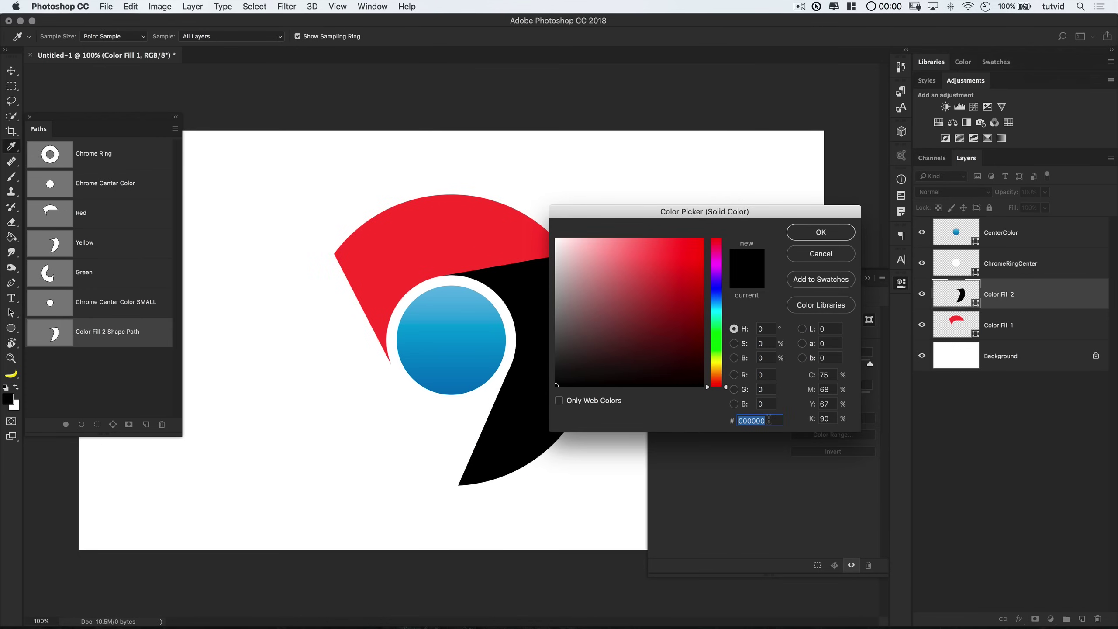
pyautogui.write('fada')
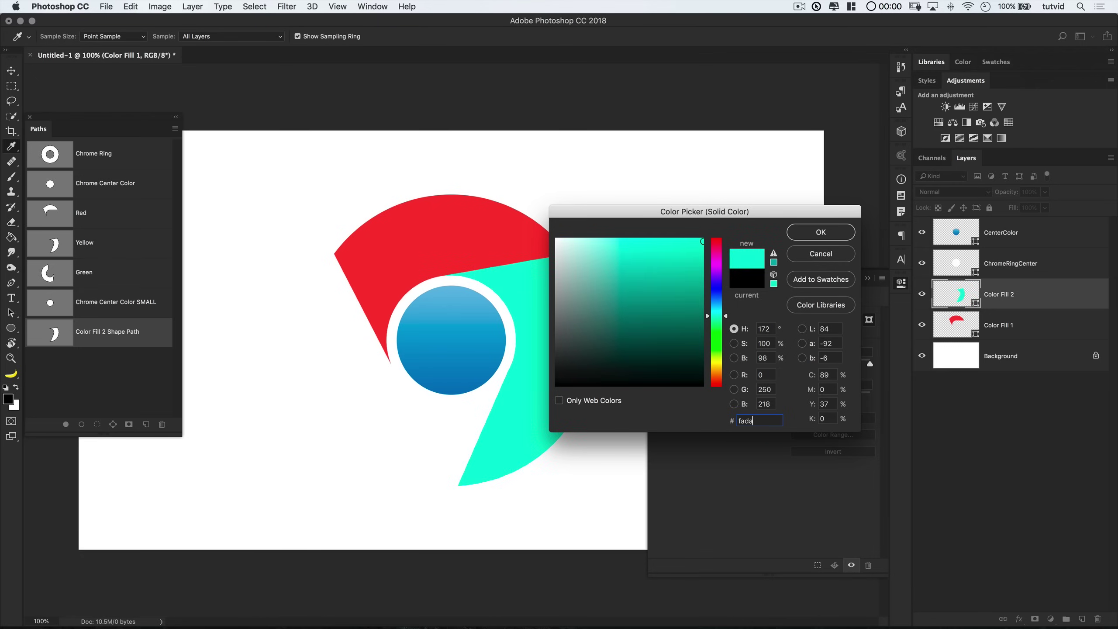
pyautogui.write('06')
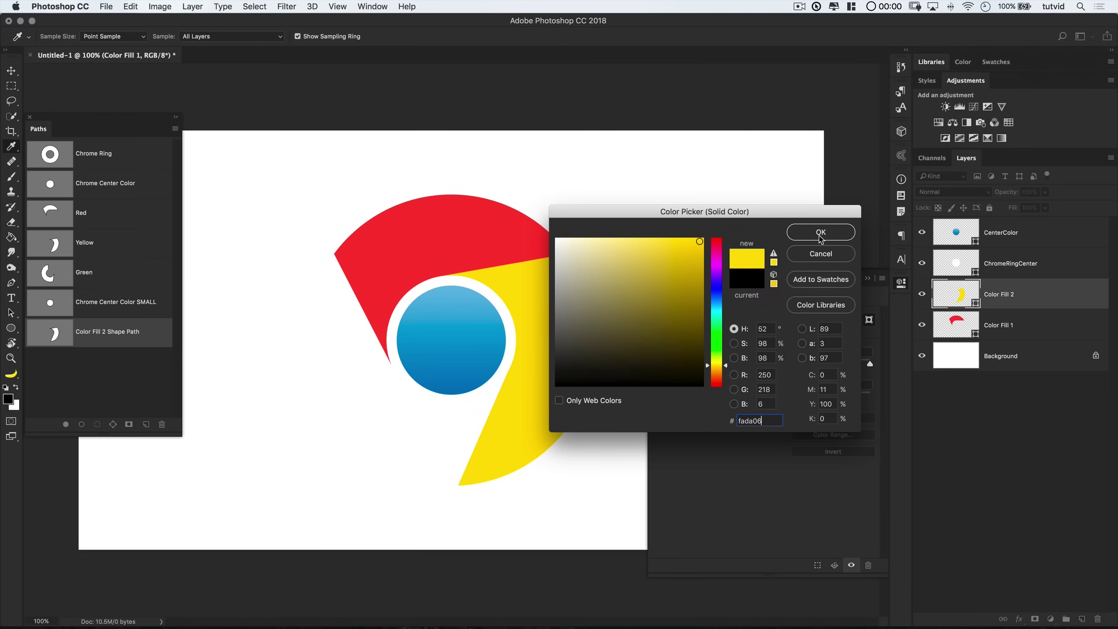
pyautogui.click(821, 233)
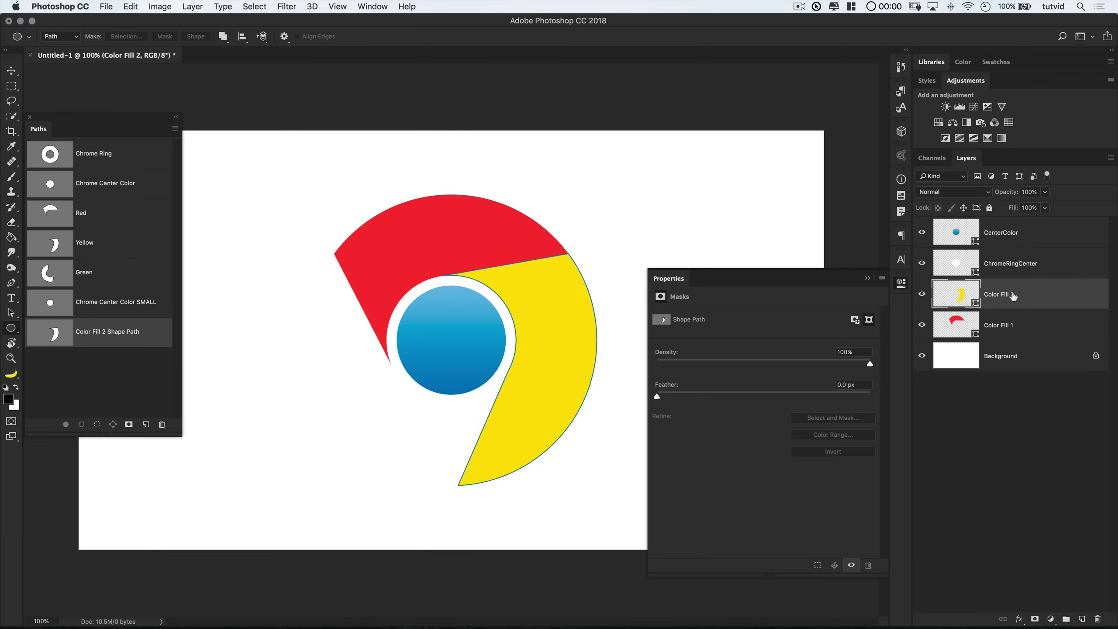
pyautogui.moveTo(1018, 303); pyautogui.dragTo(1019, 337)
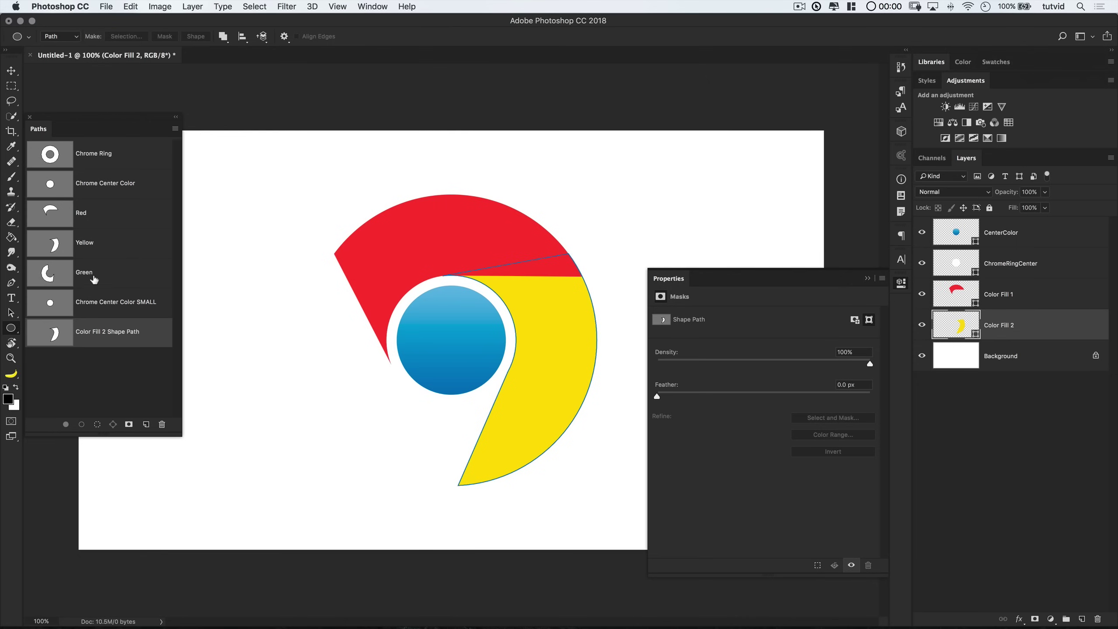
# - Fill the Green path with #5fbd5b as Color Fill 3, stacked below Color Fill 2
pyautogui.click(95, 279)
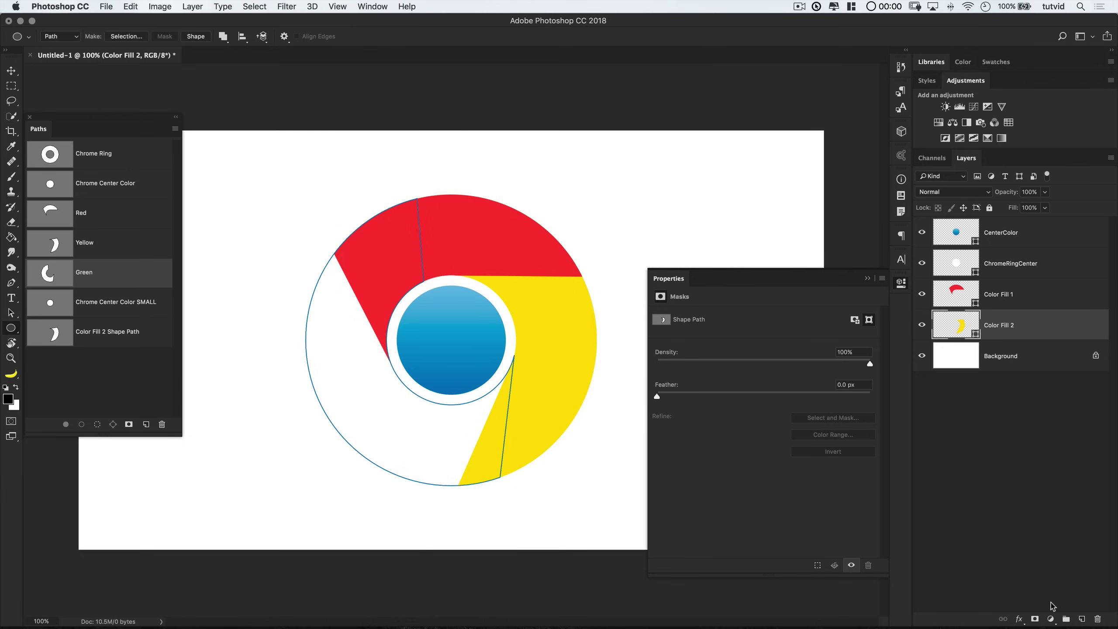
pyautogui.click(1052, 619)
pyautogui.click(1075, 400)
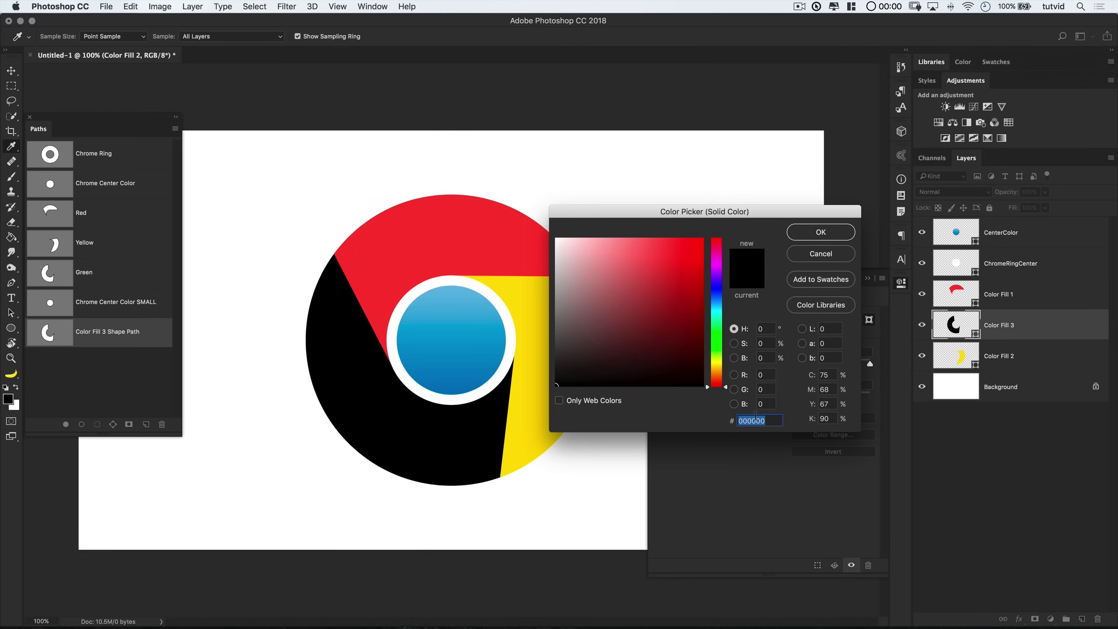
pyautogui.write('5f')
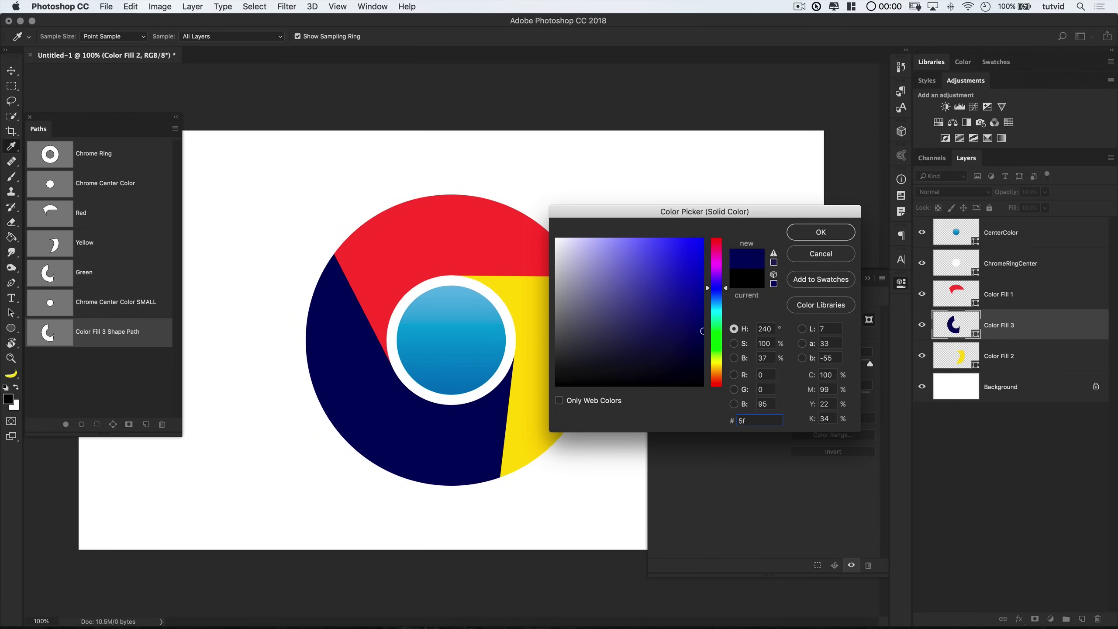
pyautogui.write('bd5b')
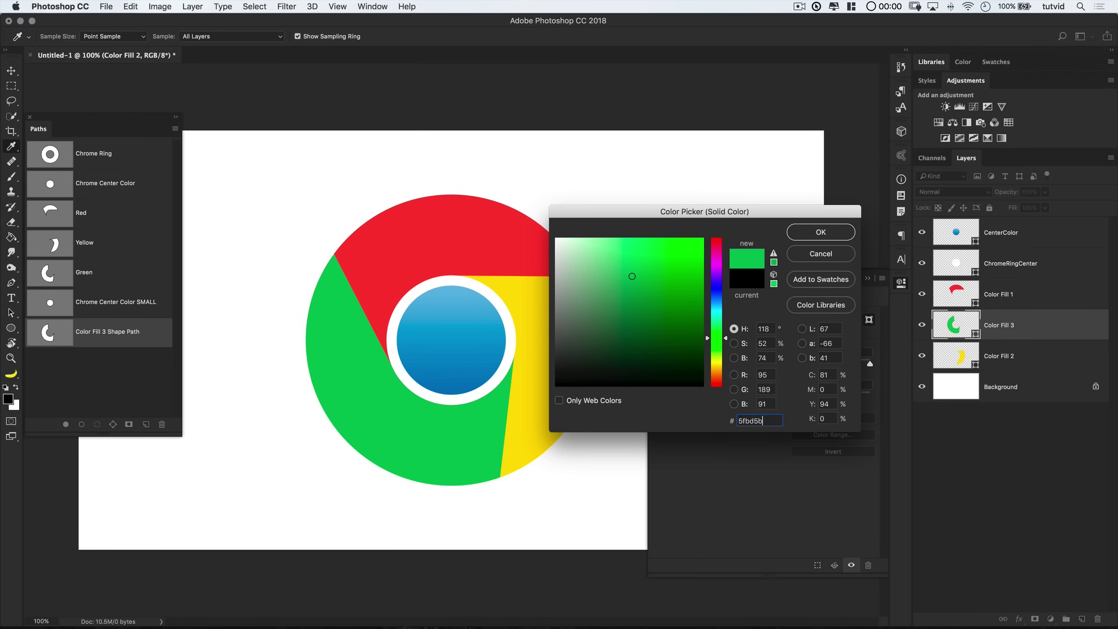
pyautogui.click(822, 232)
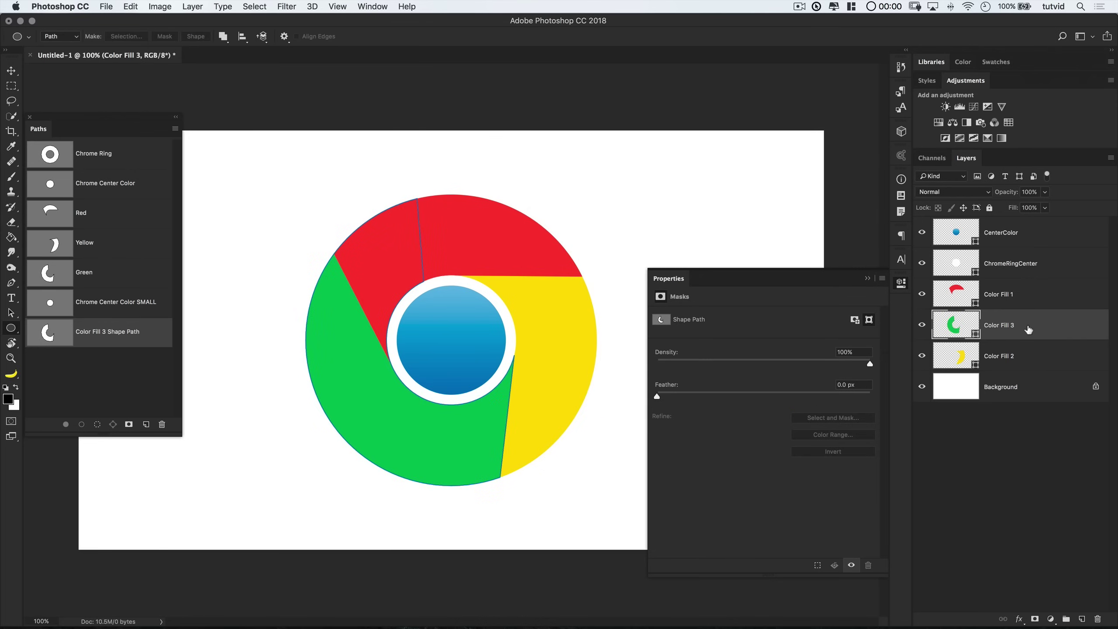
pyautogui.moveTo(1029, 331); pyautogui.dragTo(1021, 363)
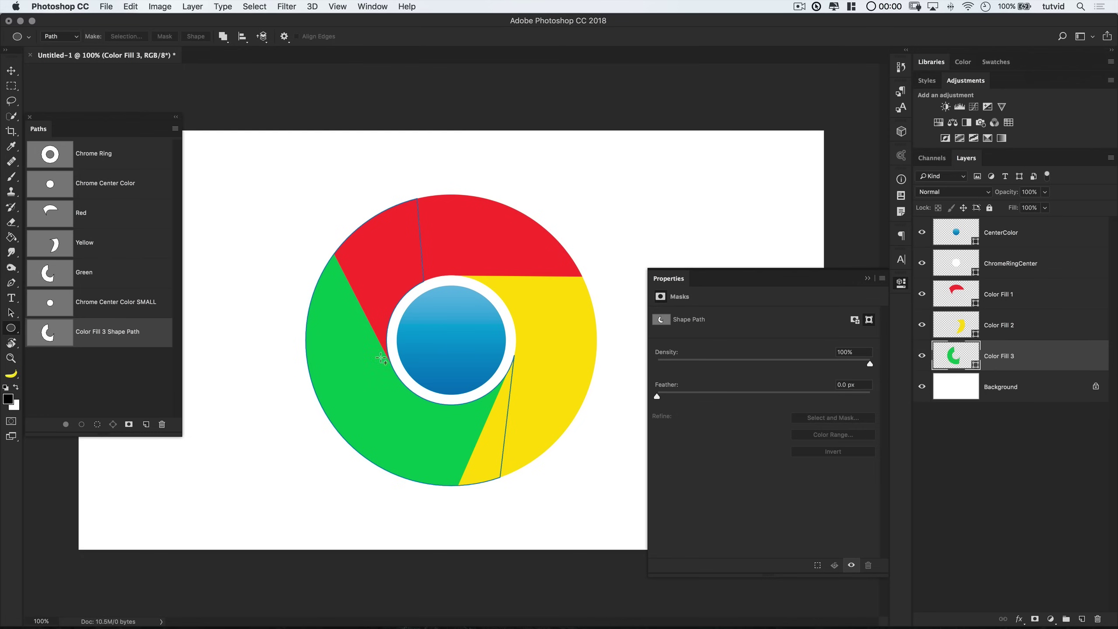
# - Add a Gradient Overlay layer style to the red Color Fill 1 layer
pyautogui.click(1035, 299)
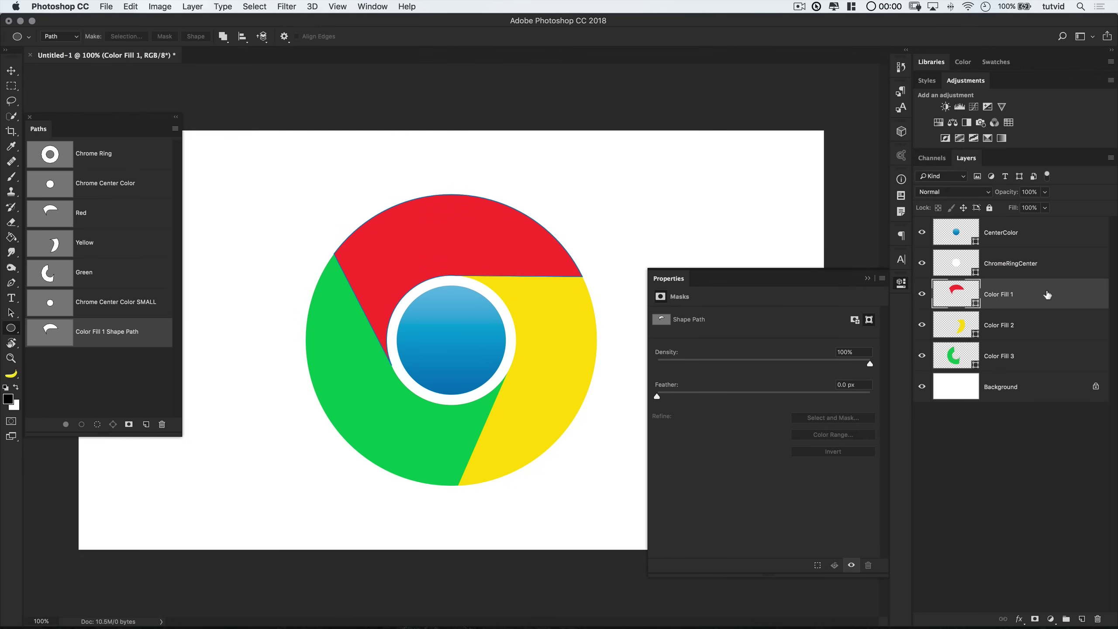
pyautogui.click(199, 5)
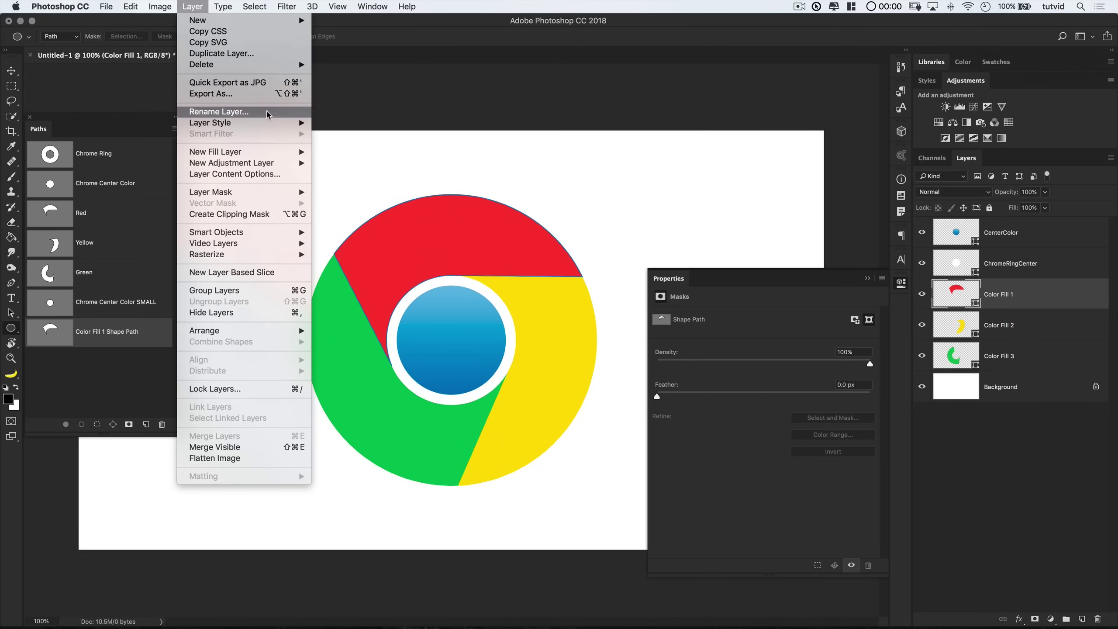
pyautogui.moveTo(264, 125)
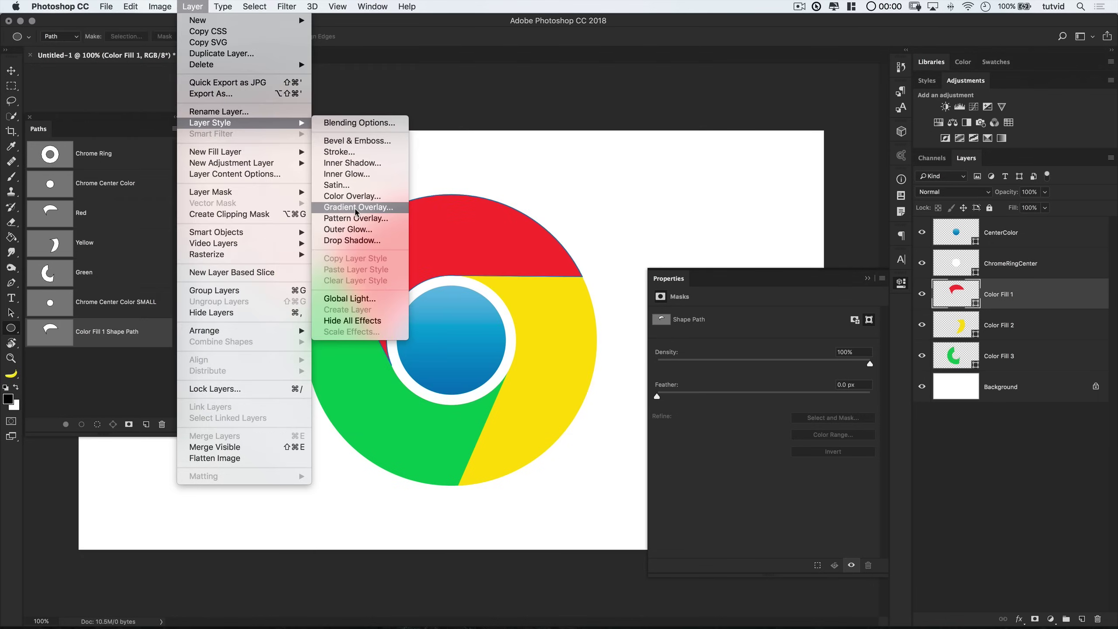
pyautogui.click(355, 213)
pyautogui.click(1066, 322)
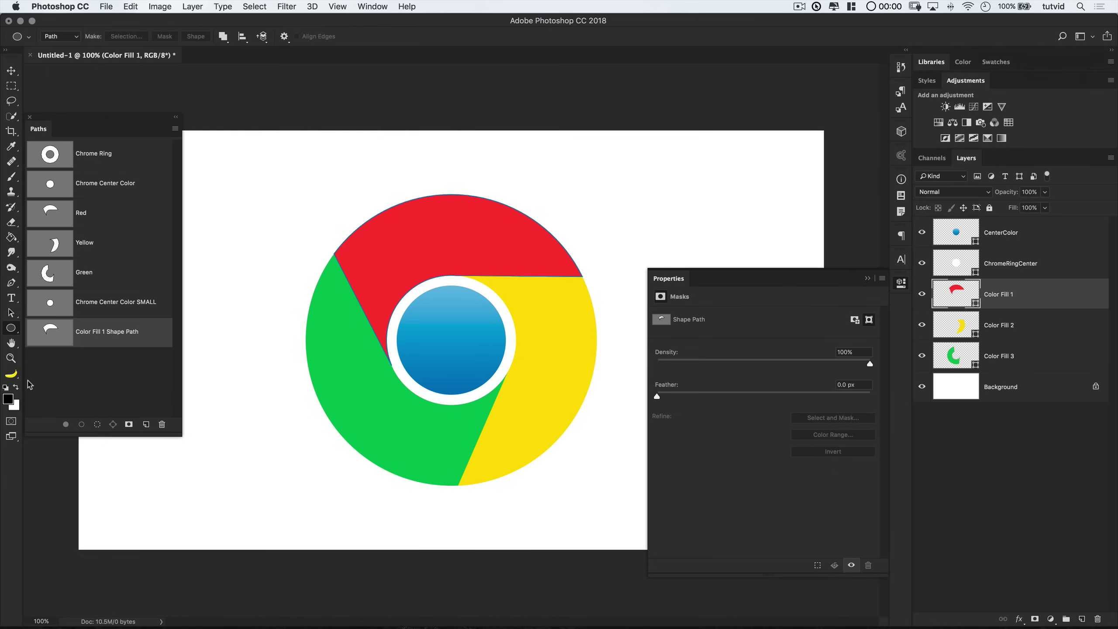
# - Set the Gradient Overlay to 100% opacity with a sharp-edged Foreground to Transparent gradient
pyautogui.doubleClick(1081, 297)
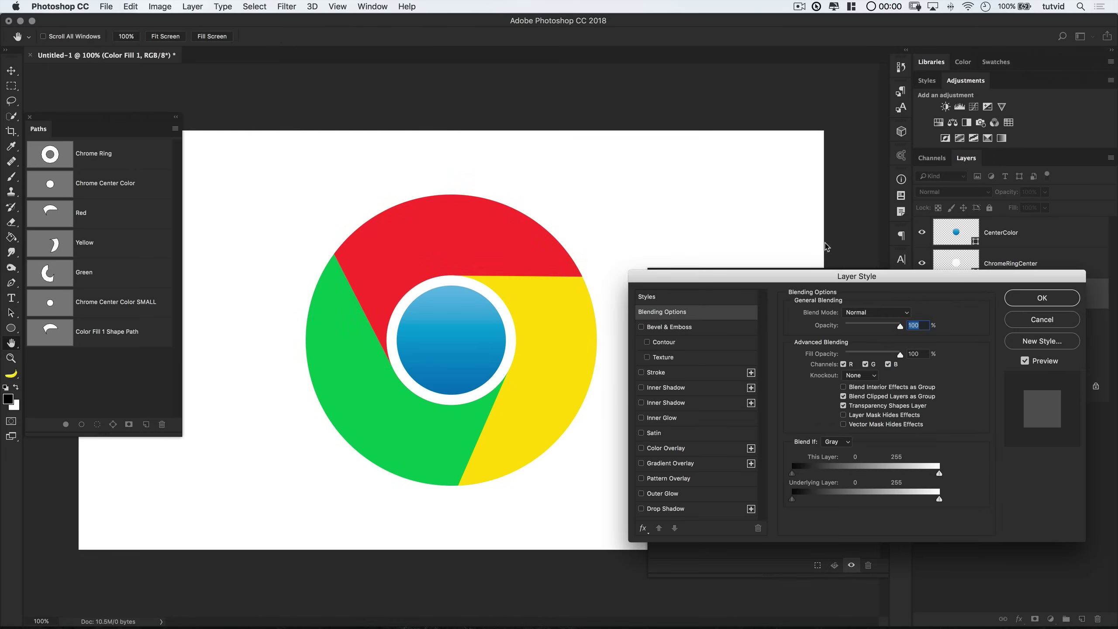
pyautogui.click(641, 463)
pyautogui.click(686, 464)
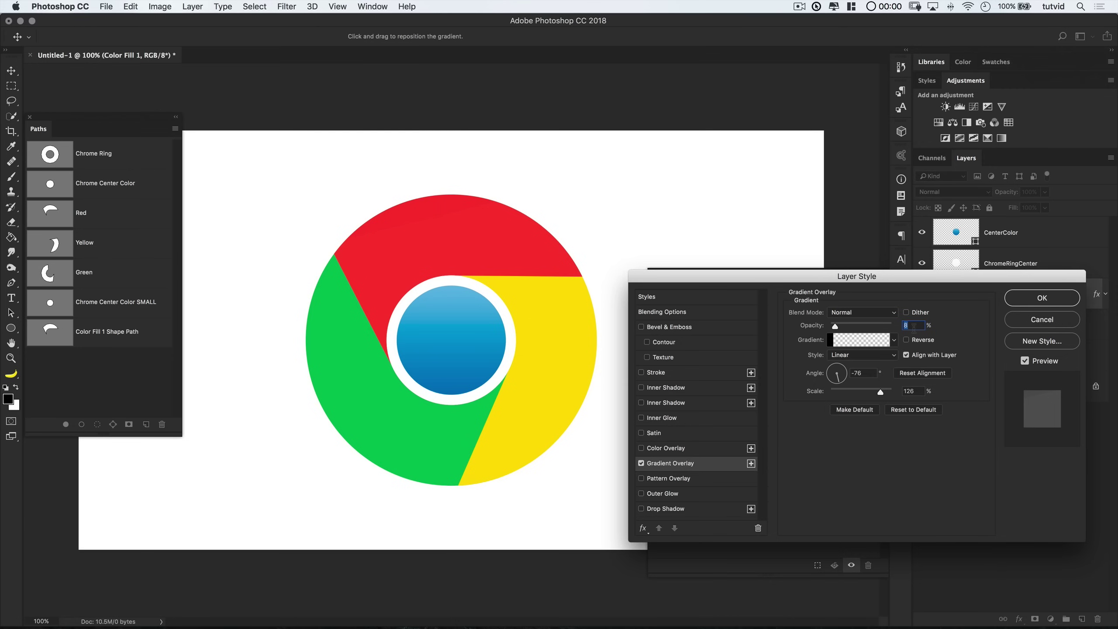
pyautogui.write('100')
pyautogui.press('Tab')
pyautogui.click(843, 338)
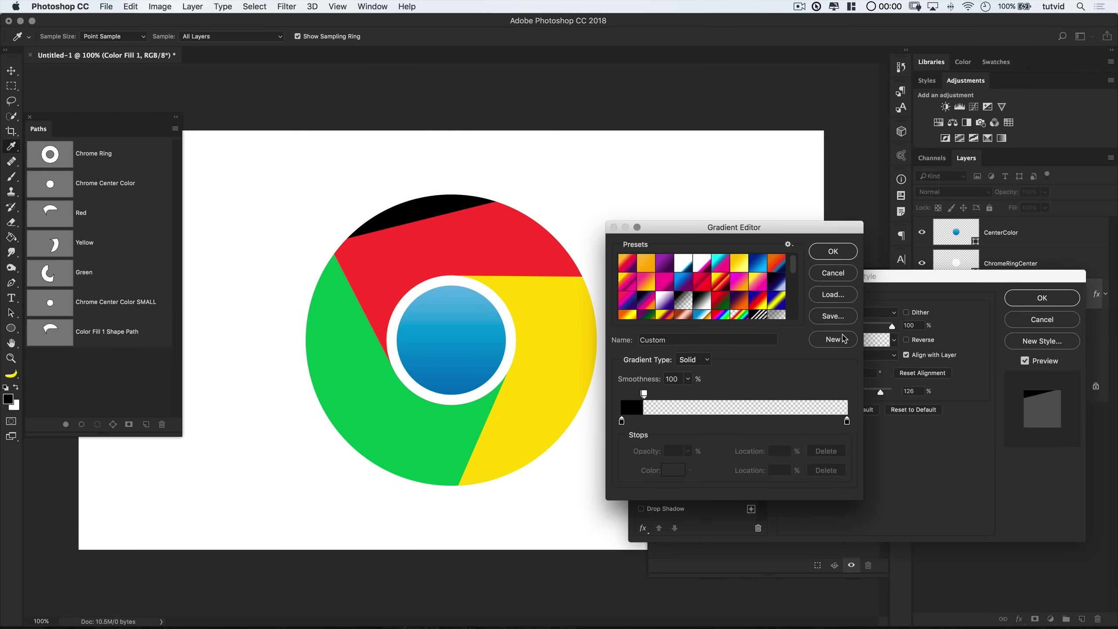
pyautogui.click(667, 395)
pyautogui.moveTo(667, 394); pyautogui.dragTo(648, 375)
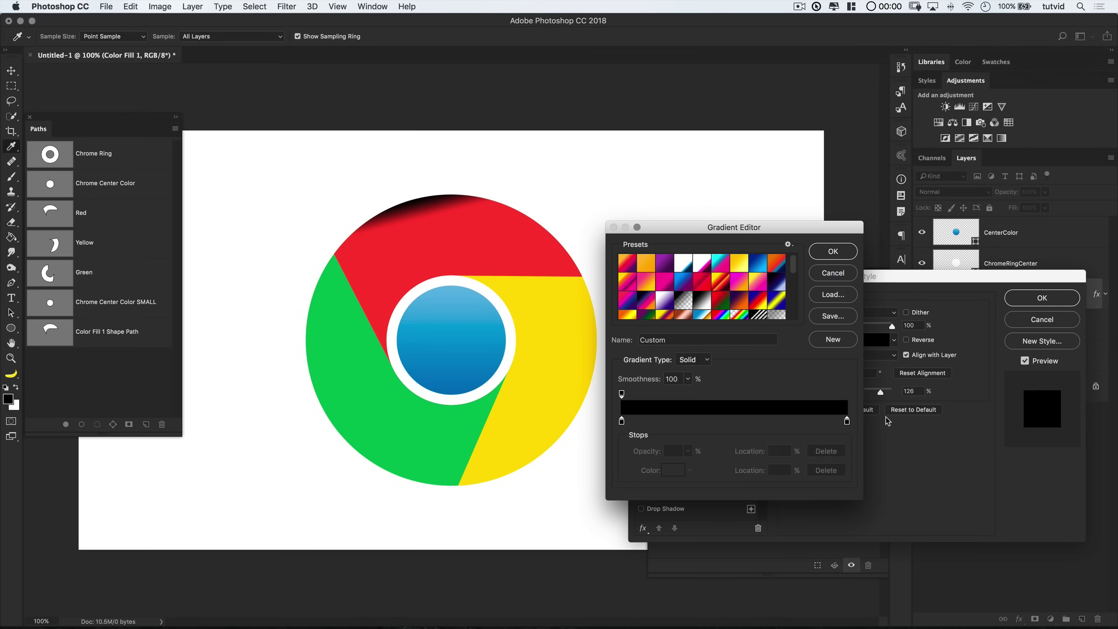
pyautogui.click(698, 307)
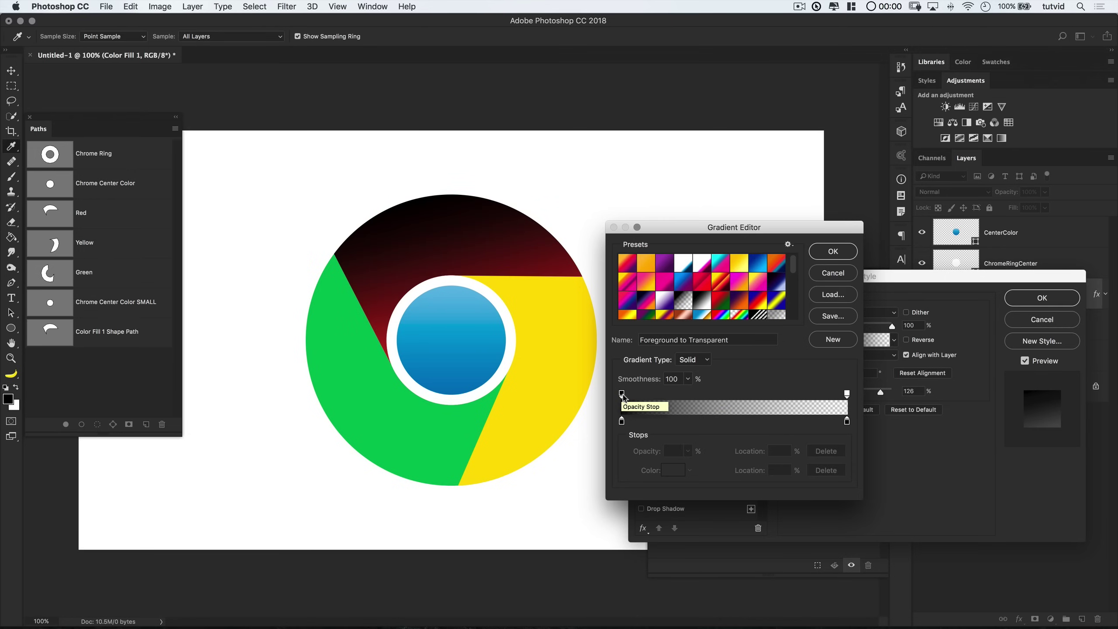
pyautogui.moveTo(622, 394); pyautogui.dragTo(643, 394)
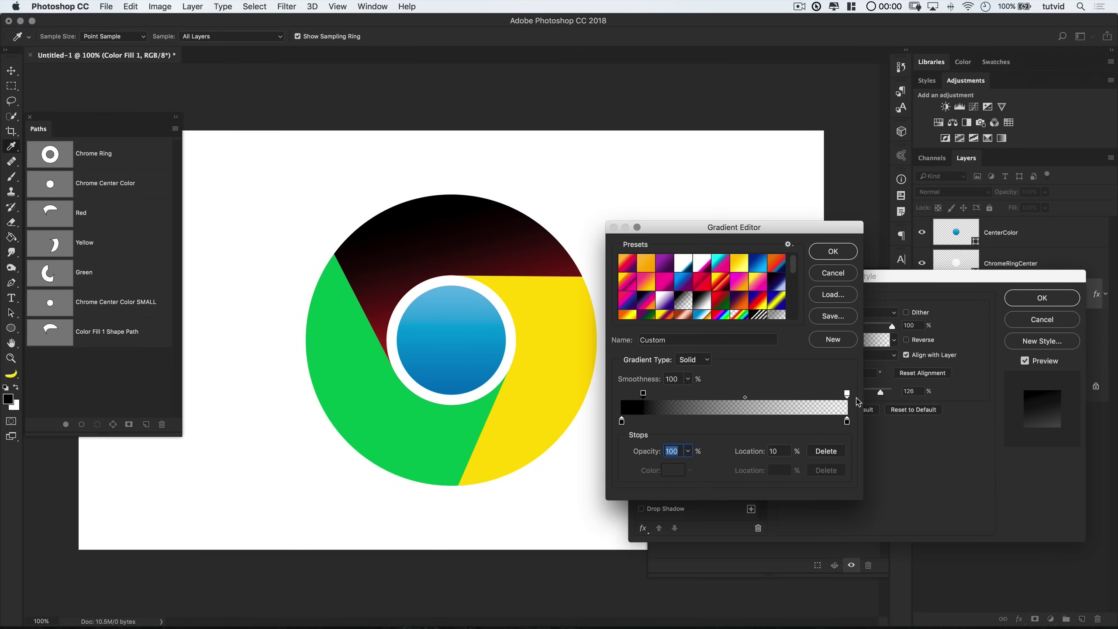
pyautogui.moveTo(847, 396); pyautogui.dragTo(646, 401)
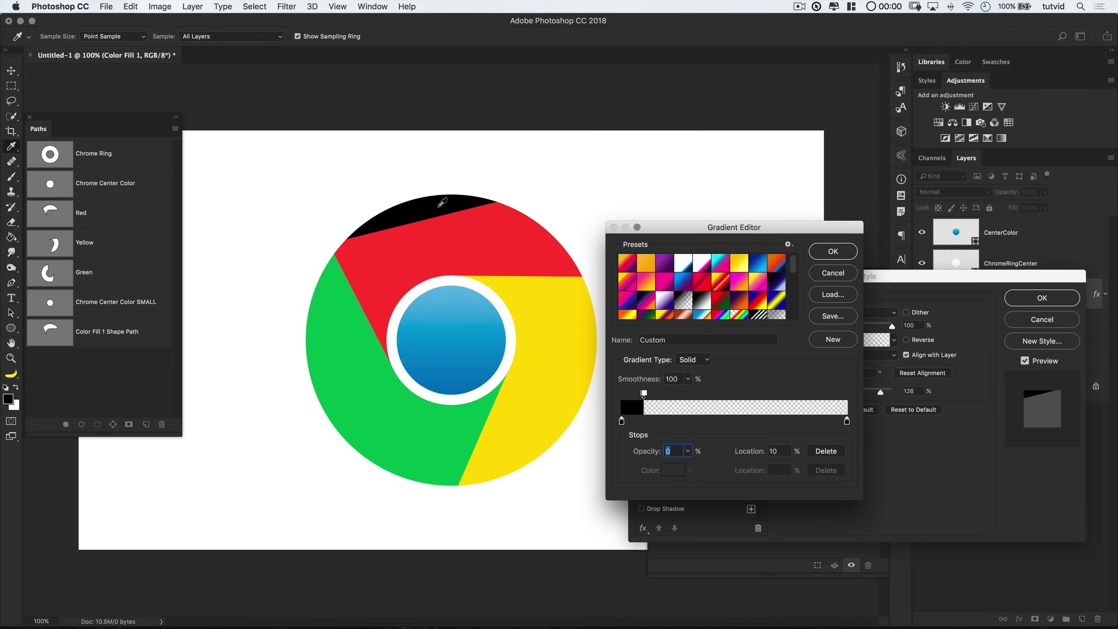
pyautogui.click(834, 272)
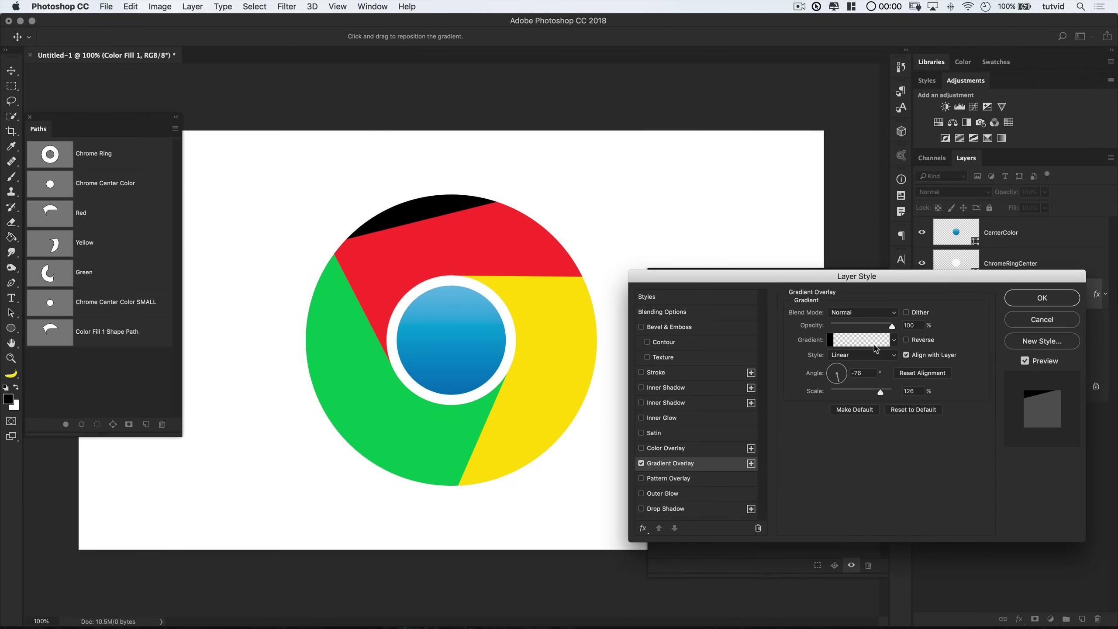
# - Angle and position the shadow wedge on the red segment, set opacity to 10%, and apply
pyautogui.moveTo(836, 381); pyautogui.dragTo(853, 379)
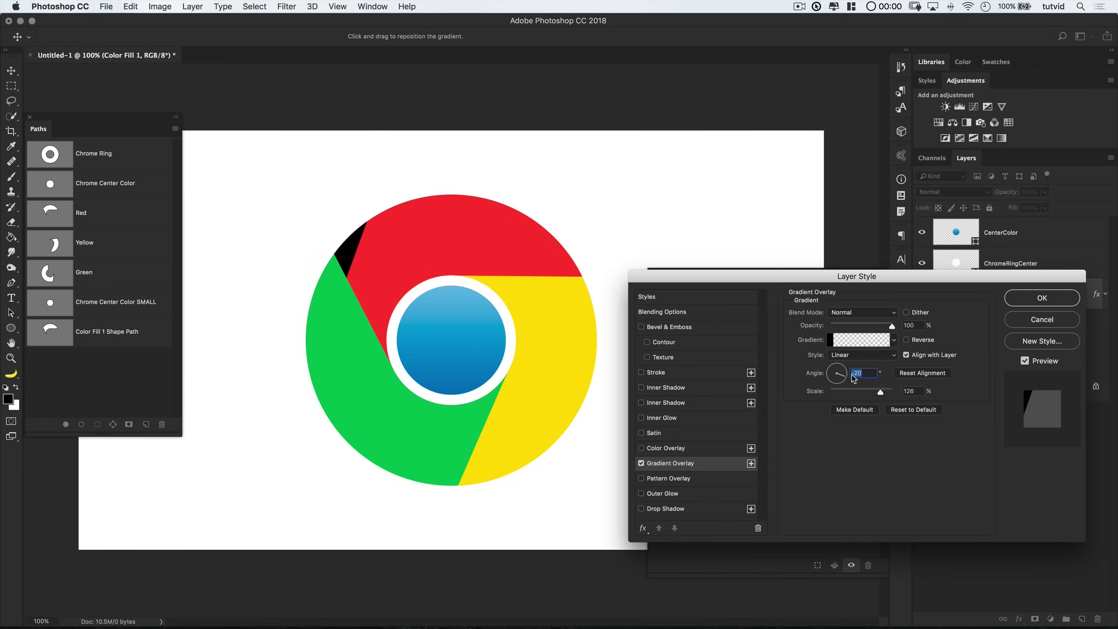
pyautogui.hotkey('shift', 'Up')
pyautogui.hotkey('shift', 'Up')
pyautogui.hotkey('shift', 'Up')
pyautogui.hotkey('shift', 'Up')
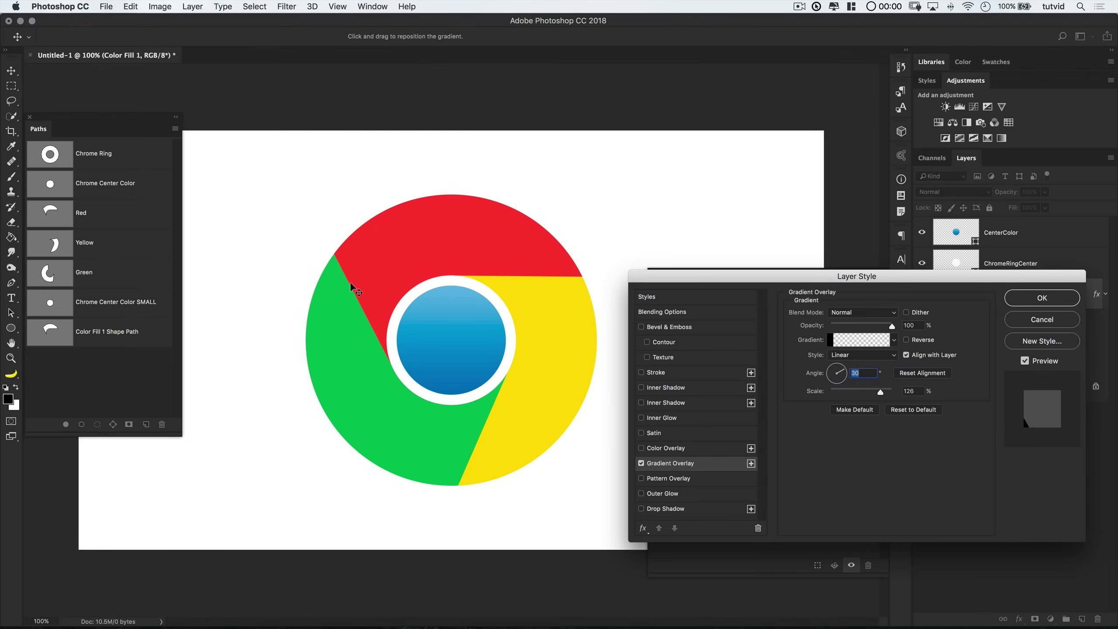
pyautogui.moveTo(353, 282); pyautogui.dragTo(401, 257)
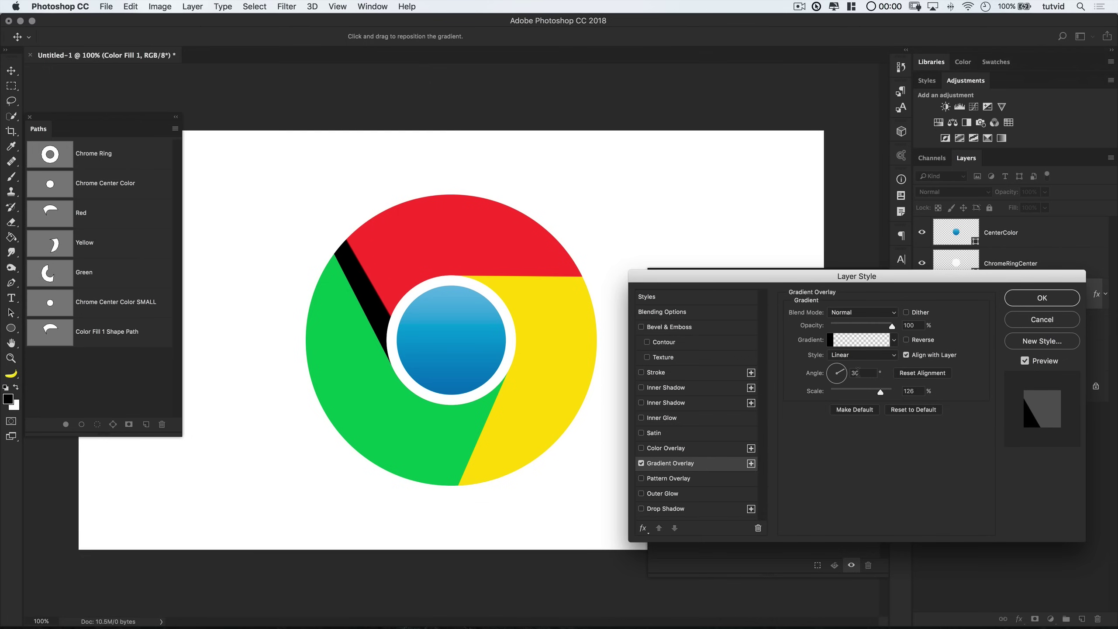
pyautogui.doubleClick(858, 373)
pyautogui.press('Up')
pyautogui.press('Up')
pyautogui.press('Up')
pyautogui.press('Up')
pyautogui.press('Up')
pyautogui.press('Up')
pyautogui.press('Up')
pyautogui.press('Up')
pyautogui.press('Up')
pyautogui.press('Up')
pyautogui.press('Up')
pyautogui.press('Up')
pyautogui.press('Up')
pyautogui.press('Up')
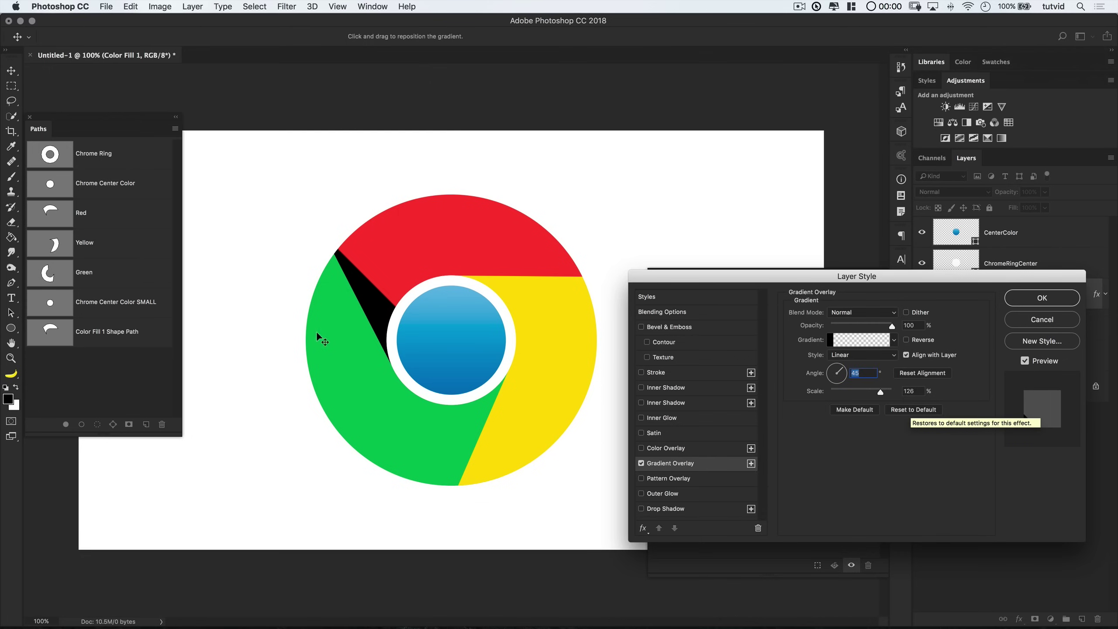
pyautogui.moveTo(383, 308); pyautogui.dragTo(374, 310)
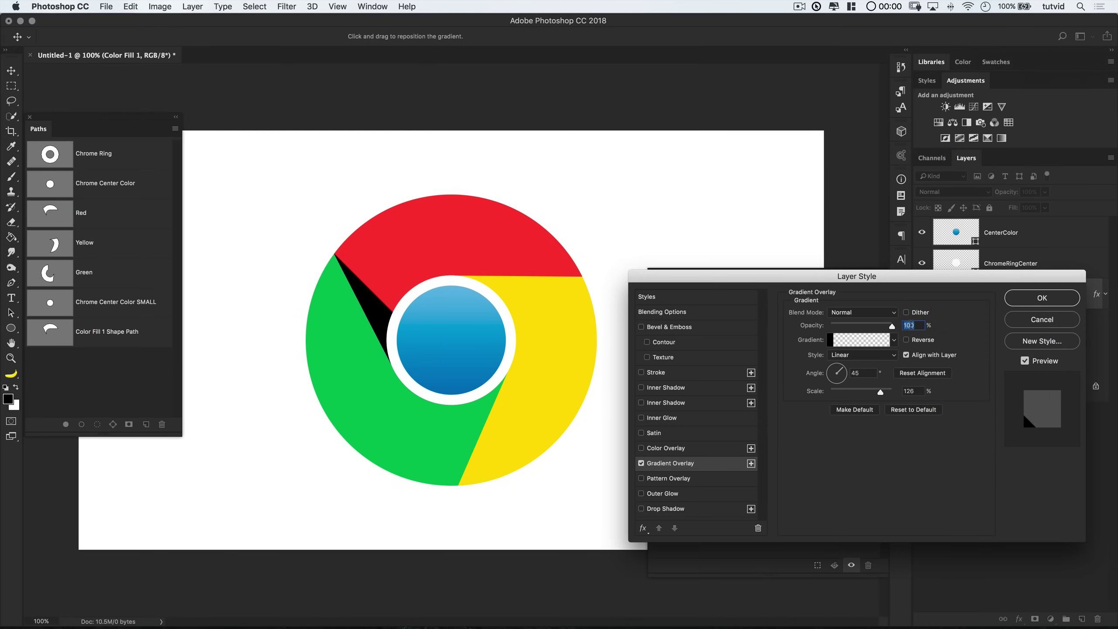
pyautogui.write('10')
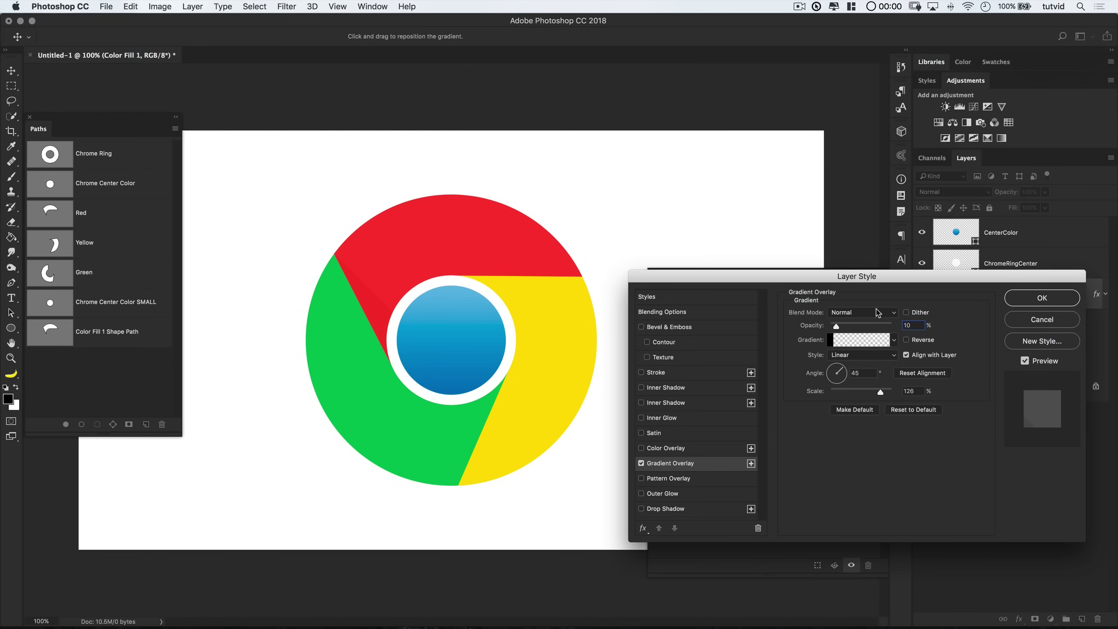
pyautogui.click(1042, 298)
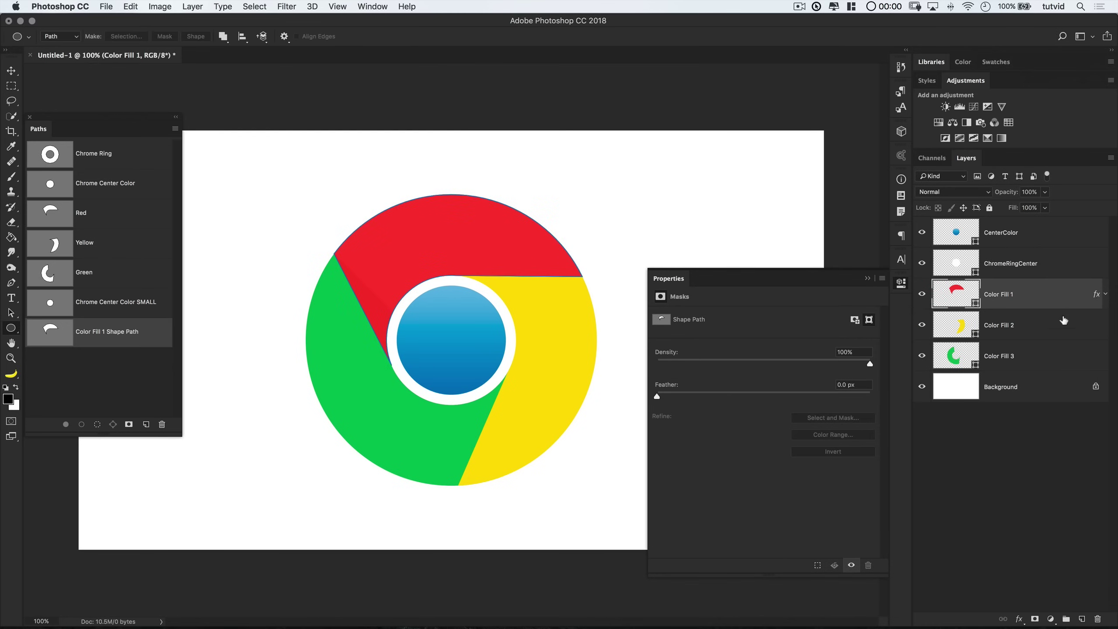
# - Copy the red layer's shadow style onto yellow Color Fill 2 and open its Gradient Overlay
pyautogui.click(1031, 330)
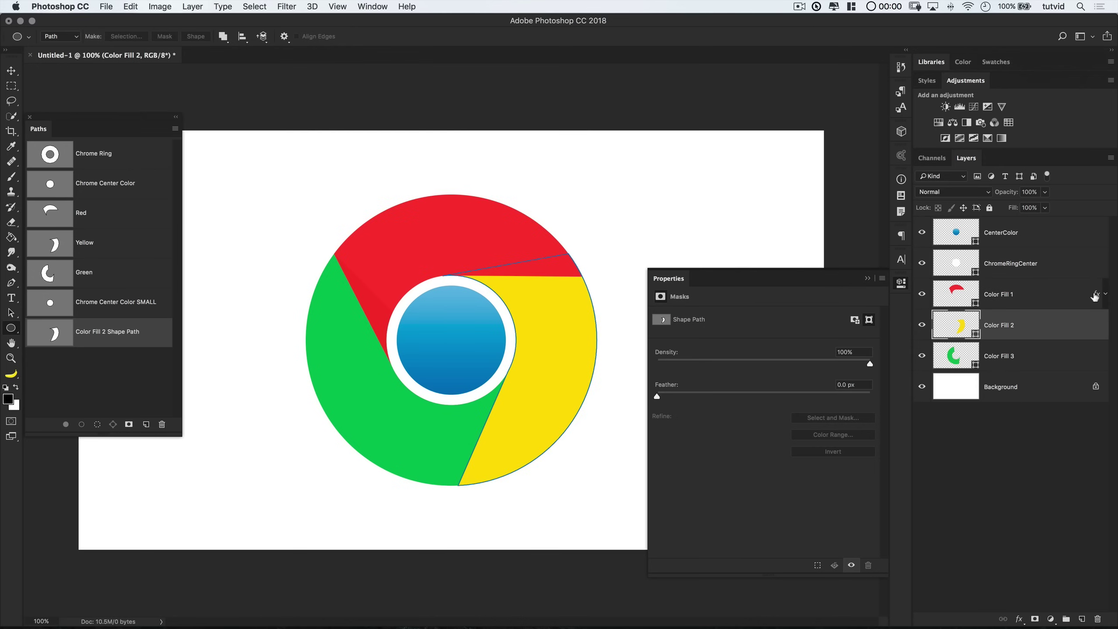
pyautogui.moveTo(1095, 297); pyautogui.dragTo(1098, 330)
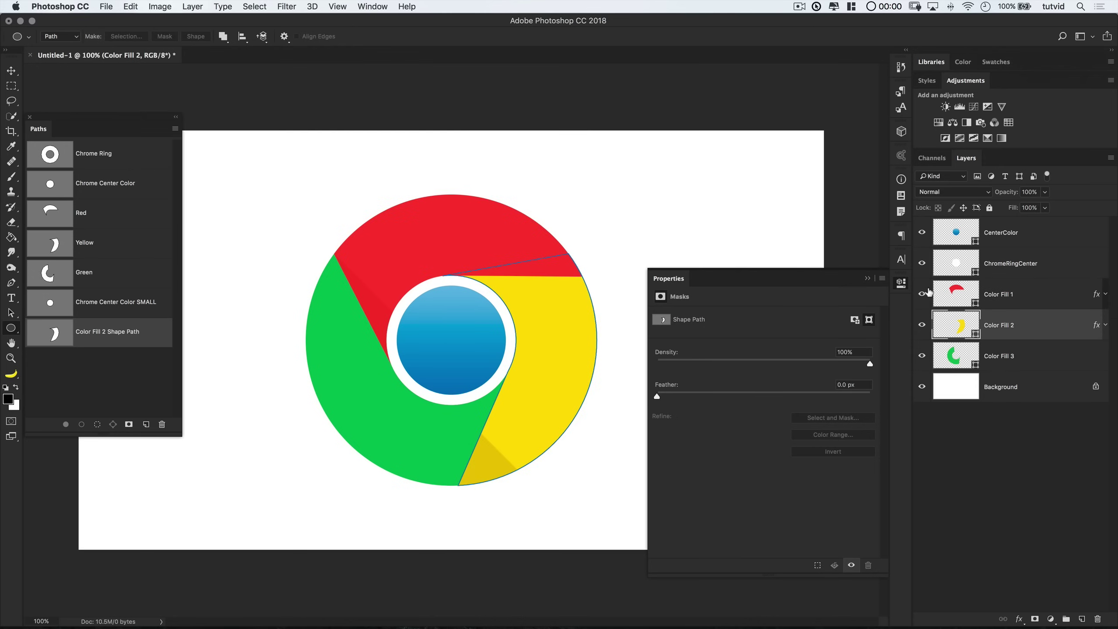
pyautogui.doubleClick(1097, 326)
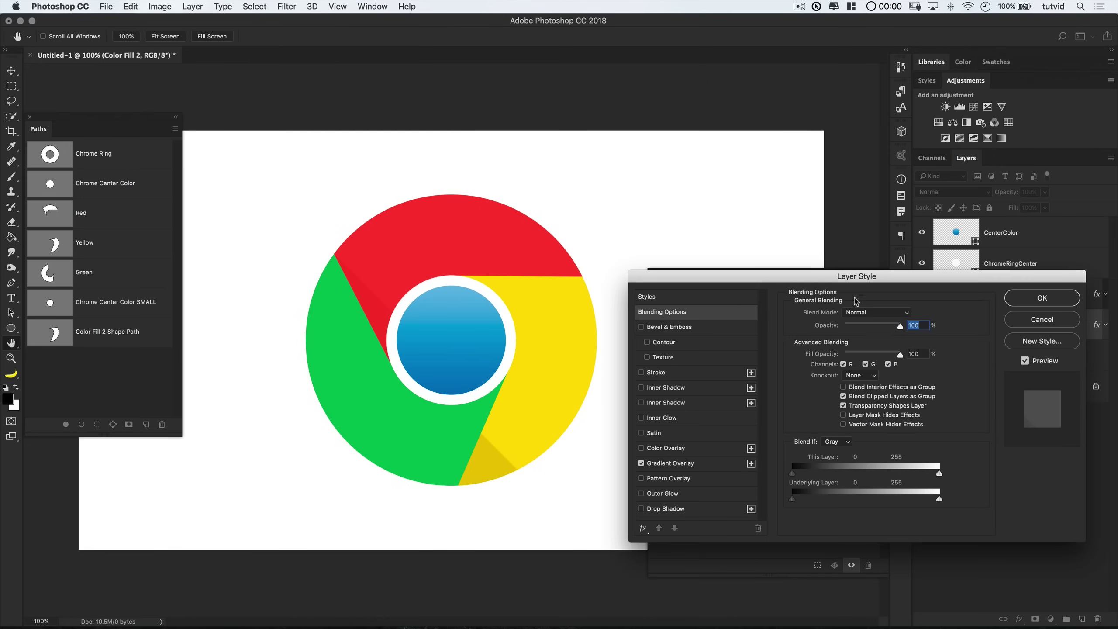
pyautogui.click(665, 463)
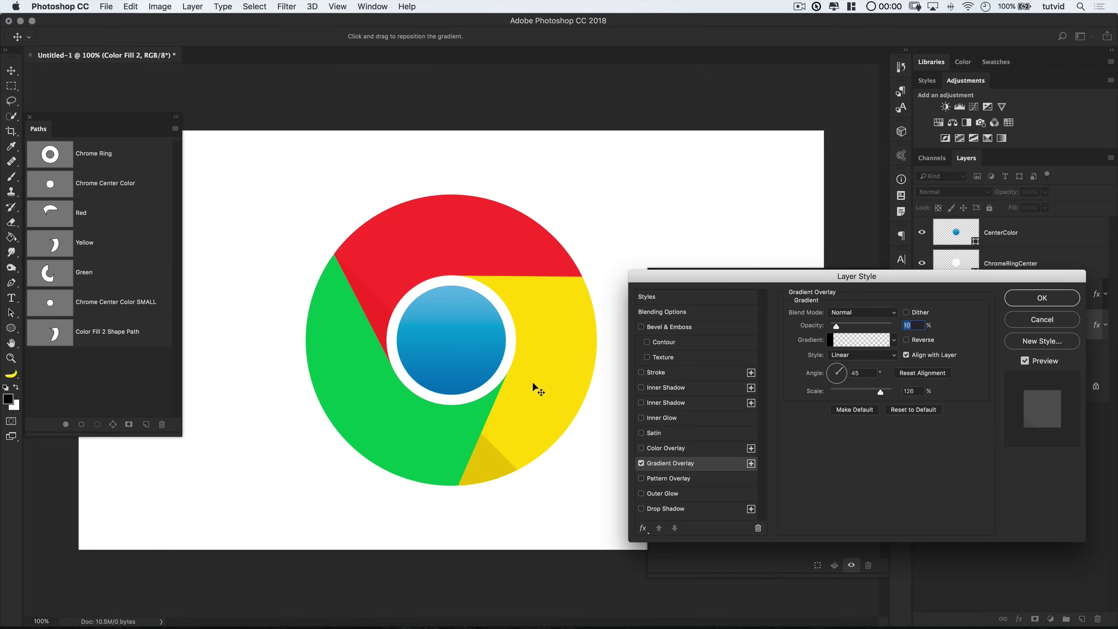
# - Angle the overlay to −75°, move the band to the yellow top edge, and set 8% opacity
pyautogui.moveTo(843, 375); pyautogui.dragTo(844, 380)
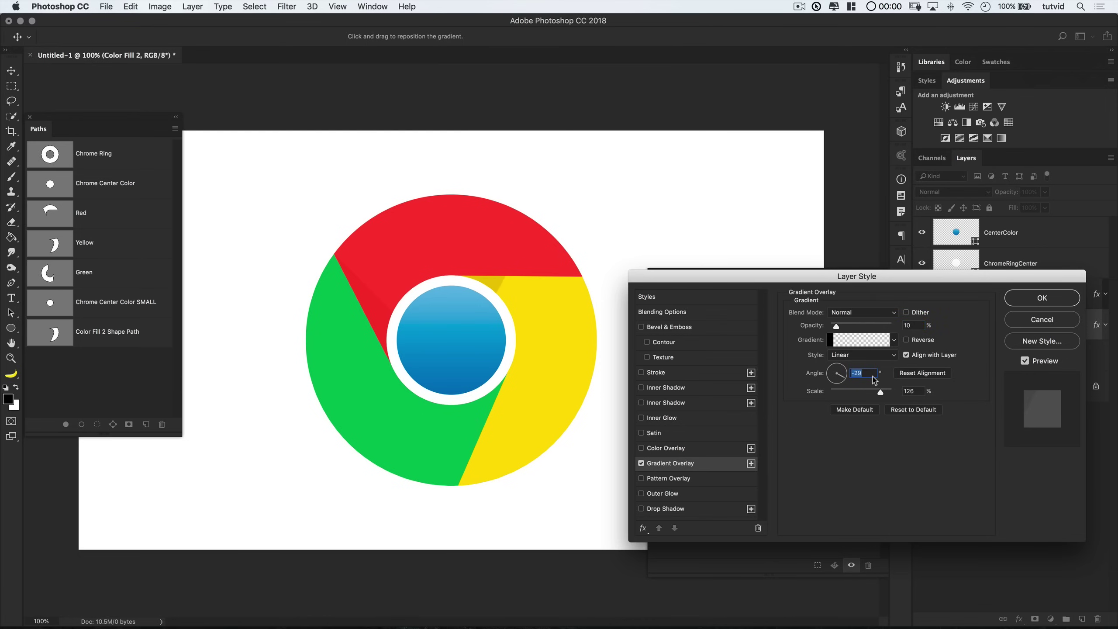
pyautogui.write('1')
pyautogui.hotkey('shift', 'Down')
pyautogui.hotkey('shift', 'Down')
pyautogui.hotkey('shift', 'Down')
pyautogui.hotkey('shift', 'Down')
pyautogui.hotkey('shift', 'Down')
pyautogui.moveTo(523, 299); pyautogui.dragTo(534, 329)
pyautogui.doubleClick(860, 372)
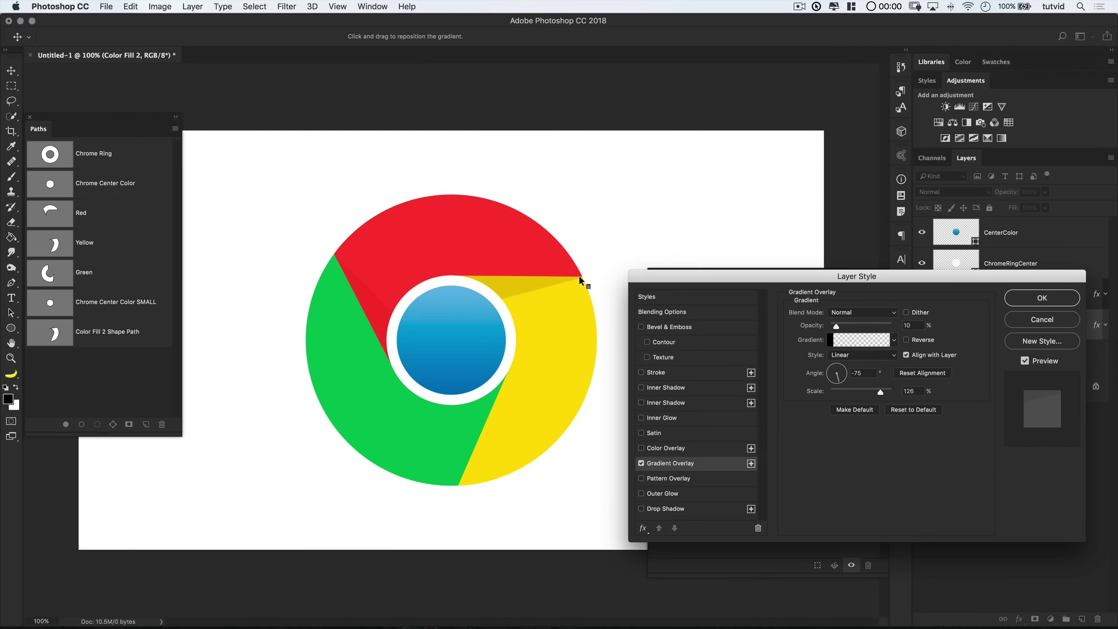
pyautogui.doubleClick(912, 326)
pyautogui.write('8')
pyautogui.click(1035, 302)
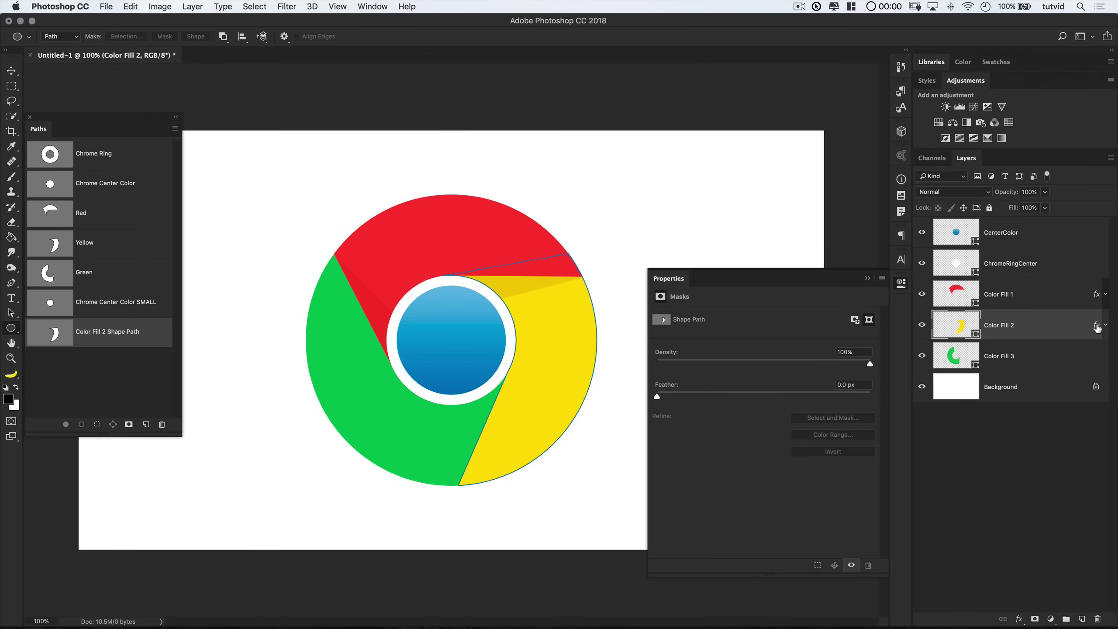
# - Copy the shadow style onto green Color Fill 3 and set a first angle and position
pyautogui.moveTo(1099, 328); pyautogui.dragTo(1115, 354)
pyautogui.doubleClick(1097, 358)
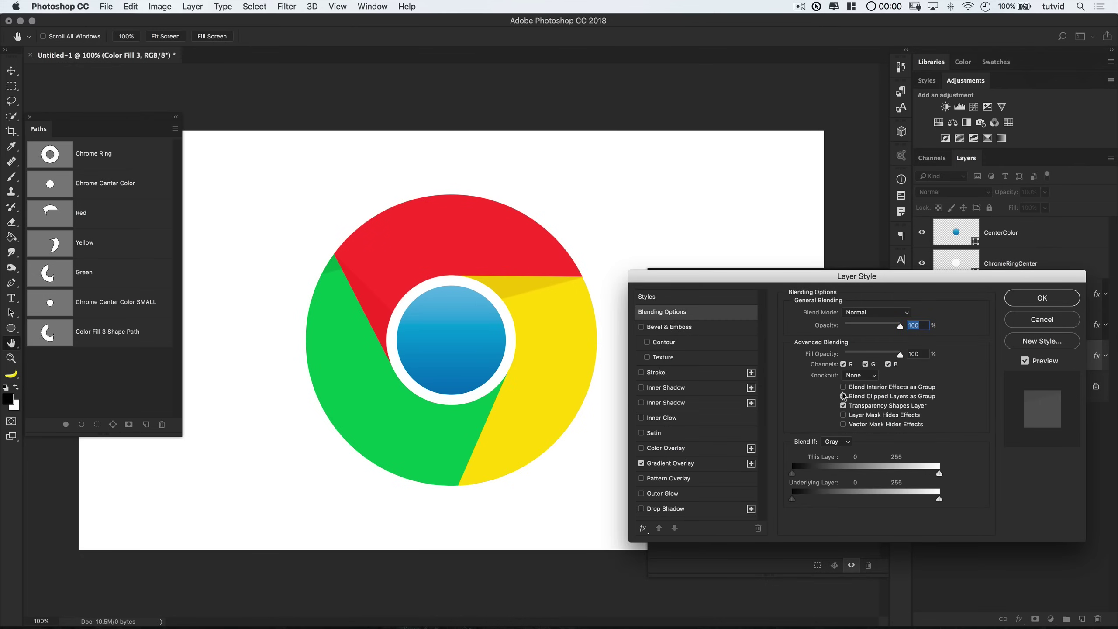
pyautogui.click(682, 463)
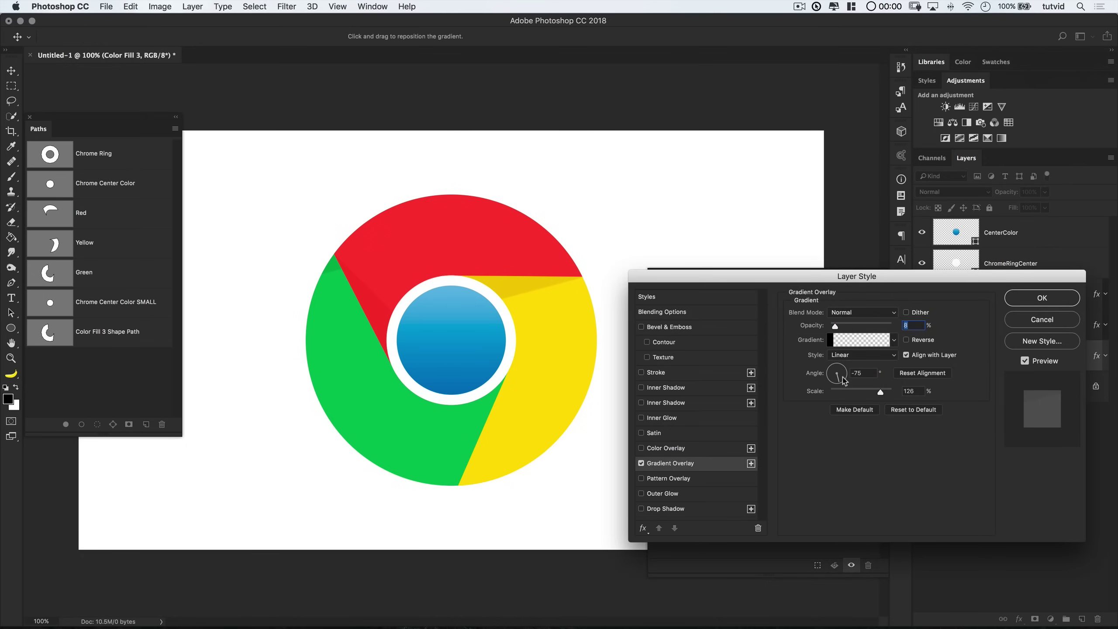
pyautogui.moveTo(843, 380); pyautogui.dragTo(842, 373)
pyautogui.hotkey('shift', 'Up')
pyautogui.hotkey('shift', 'Up')
pyautogui.hotkey('shift', 'Up')
pyautogui.moveTo(360, 344); pyautogui.dragTo(488, 559)
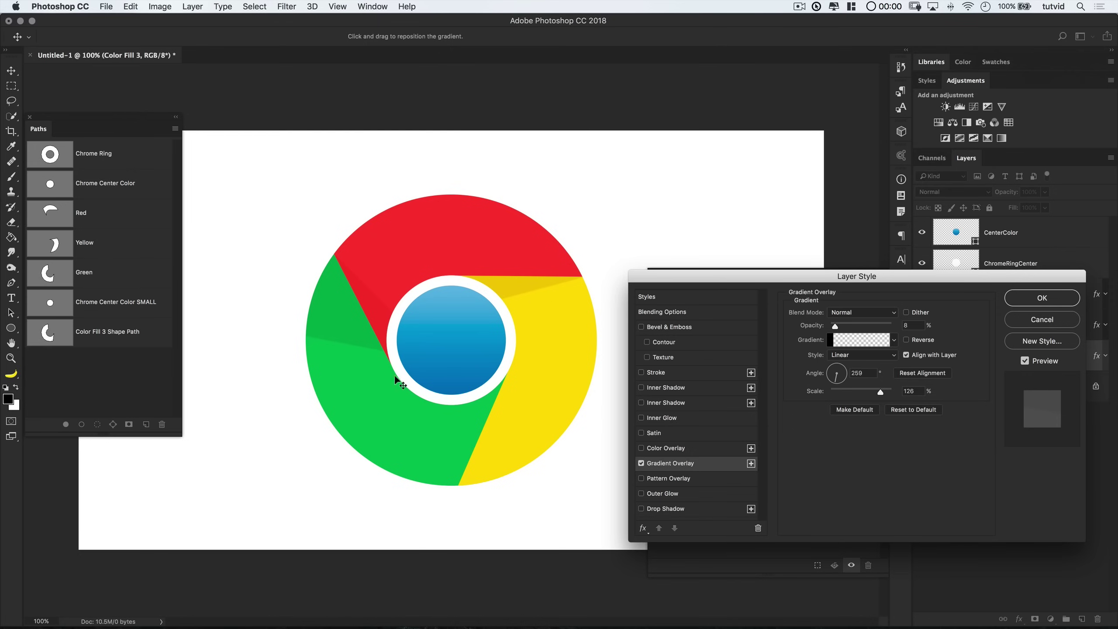
pyautogui.moveTo(395, 378); pyautogui.dragTo(391, 412)
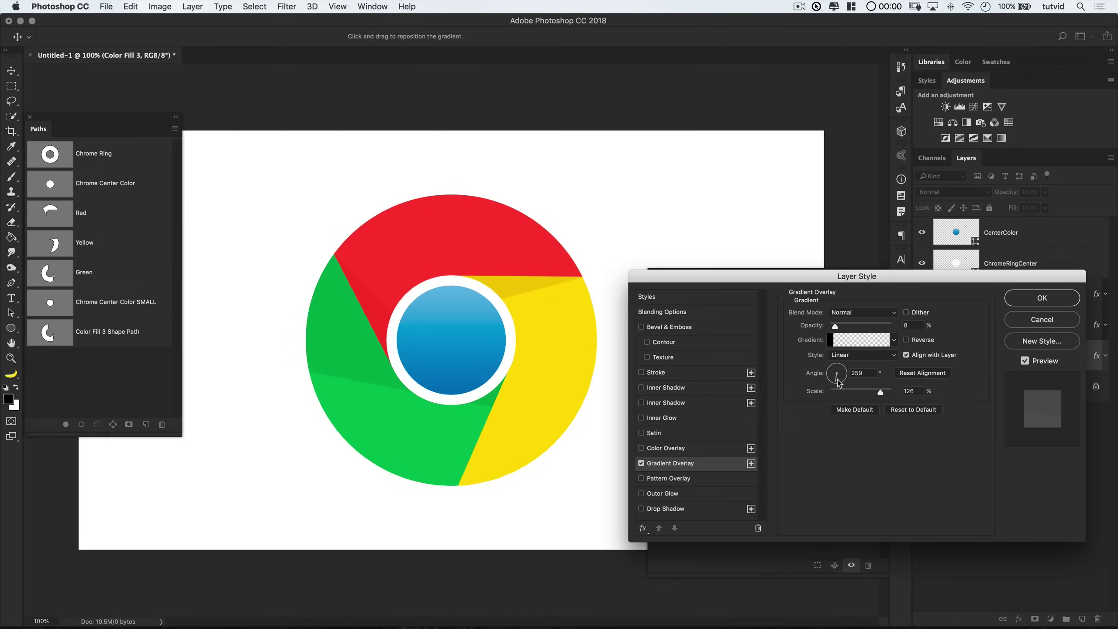
# - Refine the green overlay to 175° with the band beside the yellow border, then apply
pyautogui.moveTo(839, 382); pyautogui.dragTo(832, 368)
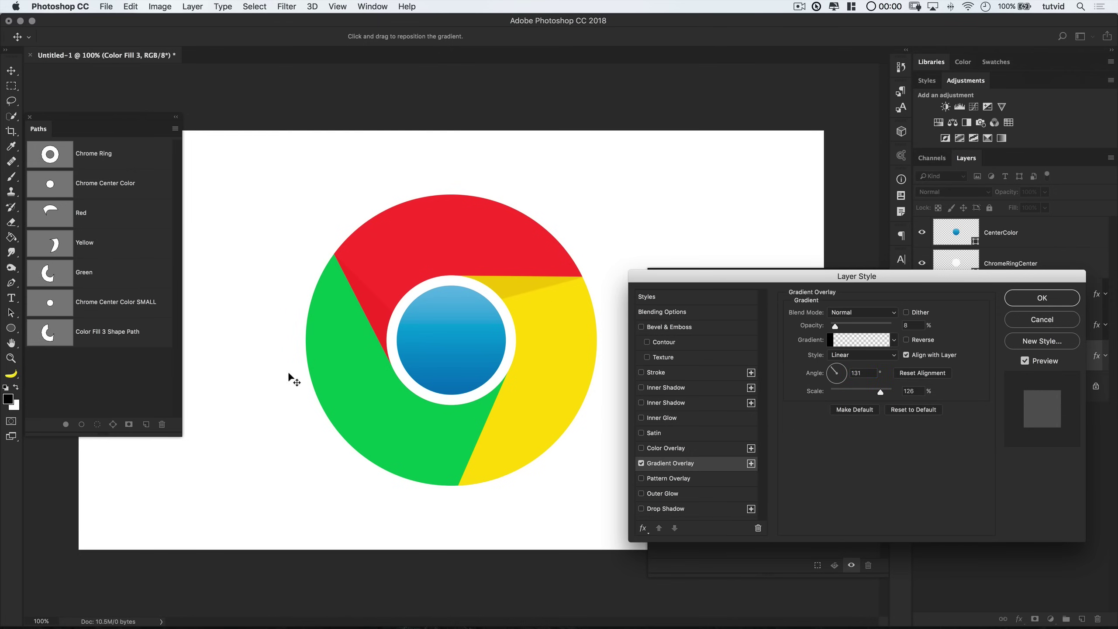
pyautogui.moveTo(449, 471); pyautogui.dragTo(429, 414)
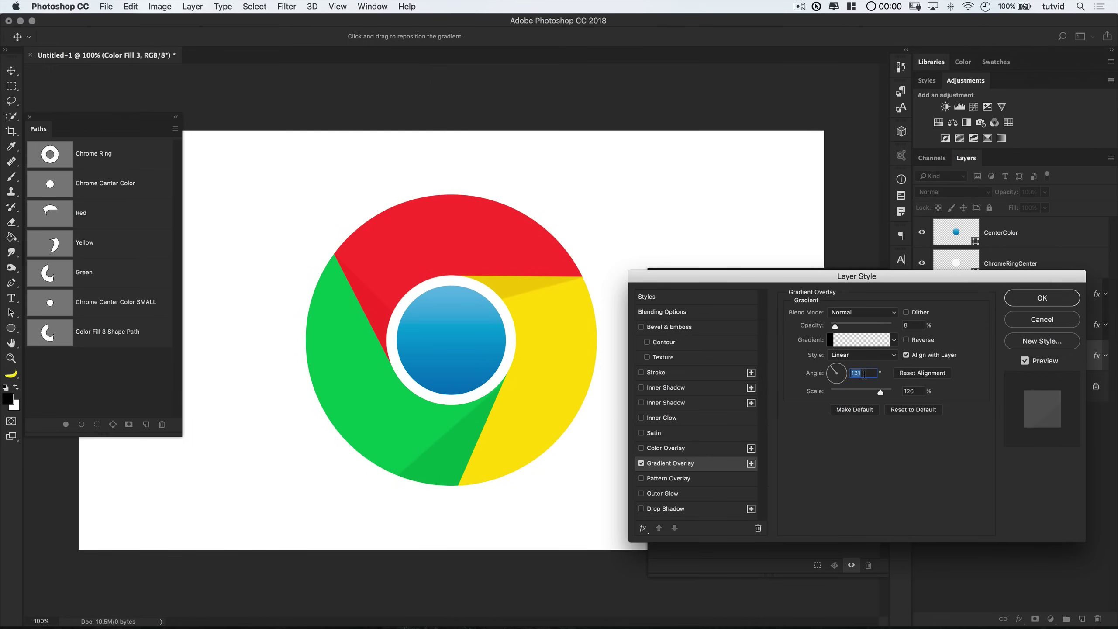
pyautogui.press('Down')
pyautogui.press('Down')
pyautogui.press('Down')
pyautogui.press('Down')
pyautogui.press('Down')
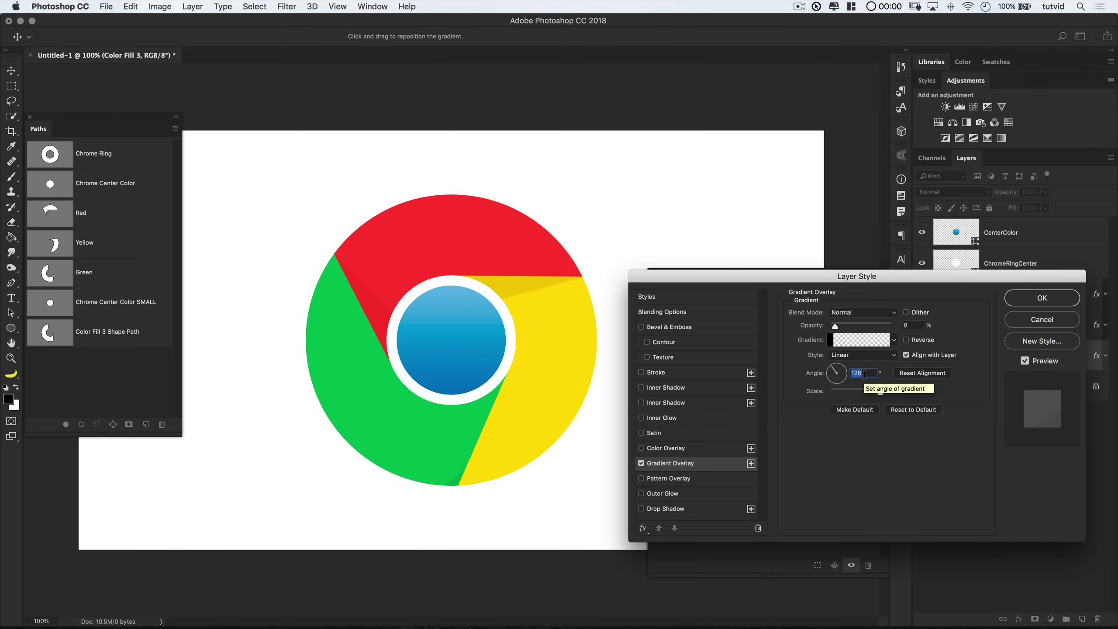
pyautogui.hotkey('shift', 'Down')
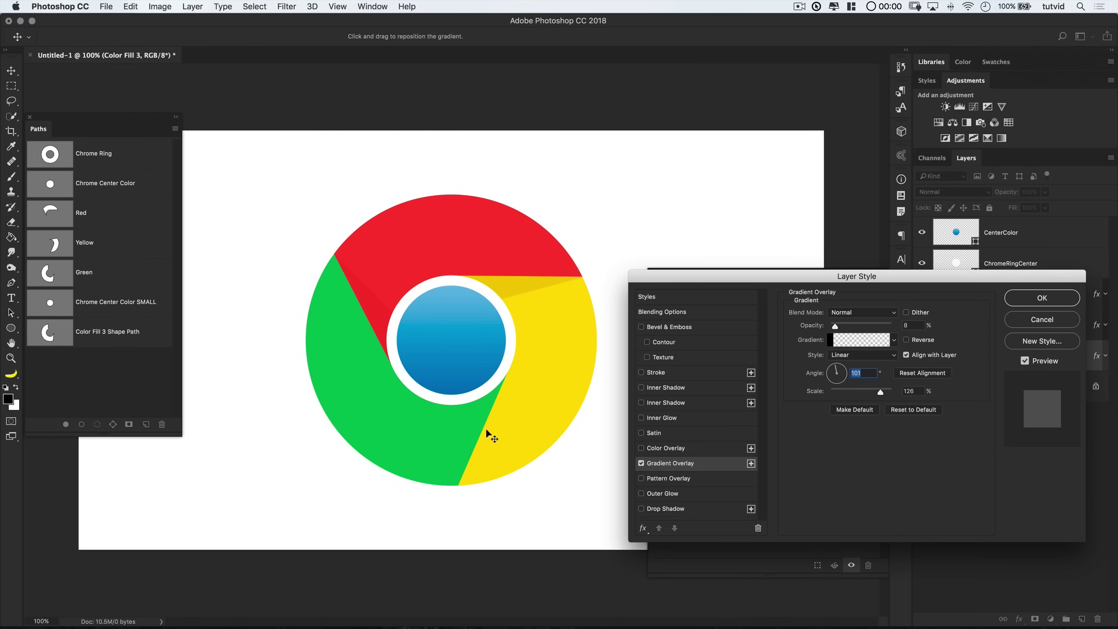
pyautogui.moveTo(489, 436)
pyautogui.mouseDown()
pyautogui.moveTo(447, 445)
pyautogui.moveTo(384, 425)
pyautogui.moveTo(271, 372)
pyautogui.moveTo(222, 333)
pyautogui.mouseUp()
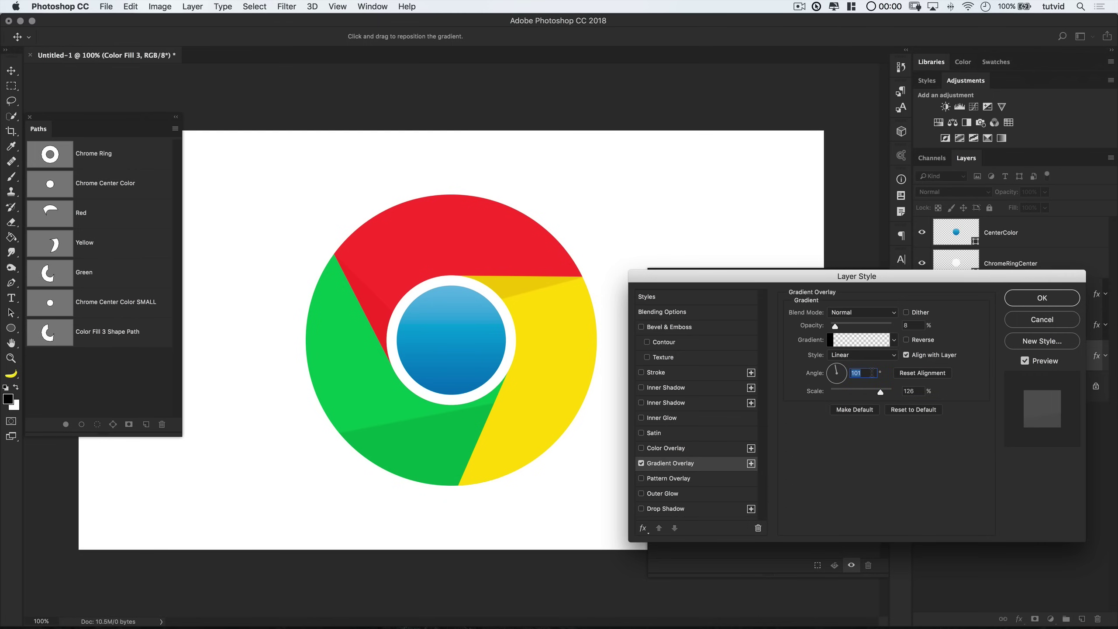
pyautogui.hotkey('shift', 'Up')
pyautogui.hotkey('shift', 'Up')
pyautogui.hotkey('shift', 'Up')
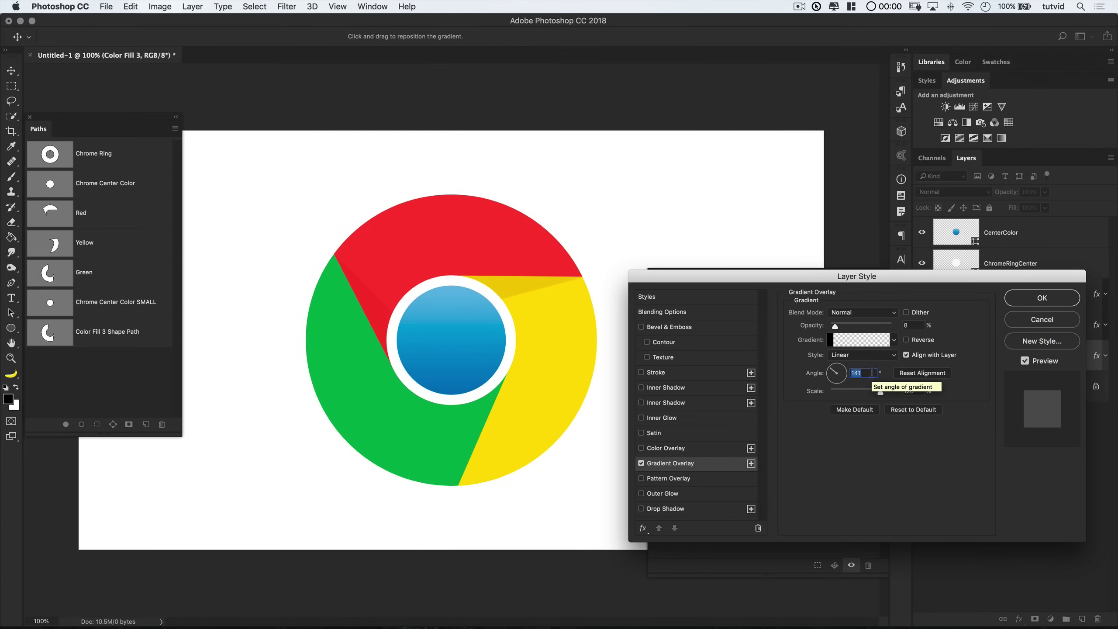
pyautogui.moveTo(312, 357)
pyautogui.mouseDown()
pyautogui.moveTo(473, 458)
pyautogui.moveTo(607, 518)
pyautogui.mouseUp()
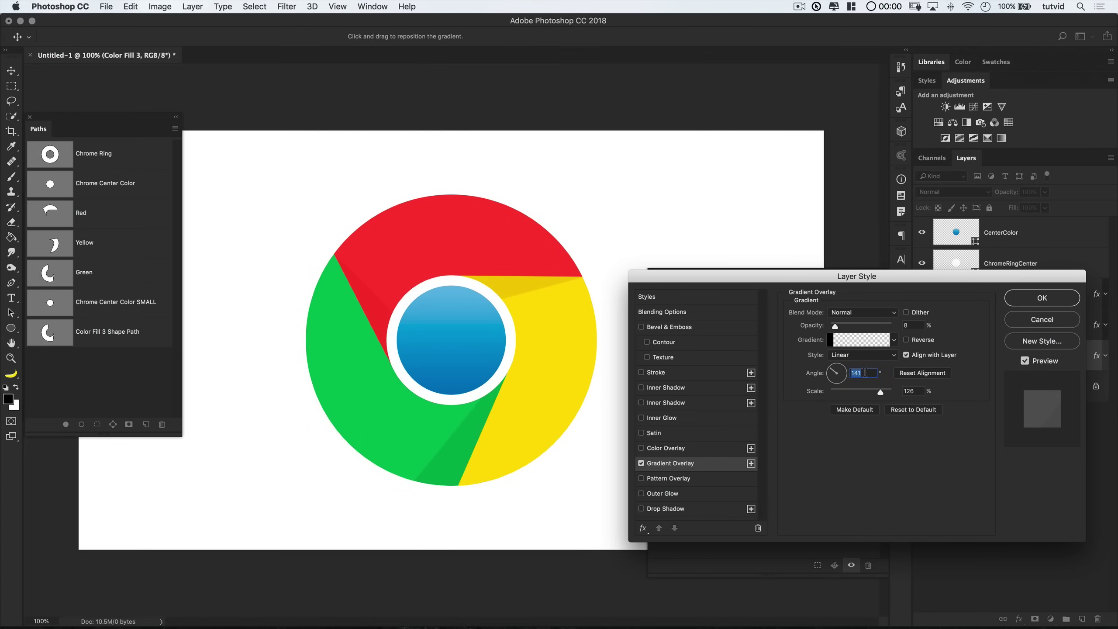
pyautogui.hotkey('shift', 'Up')
pyautogui.hotkey('shift', 'Up')
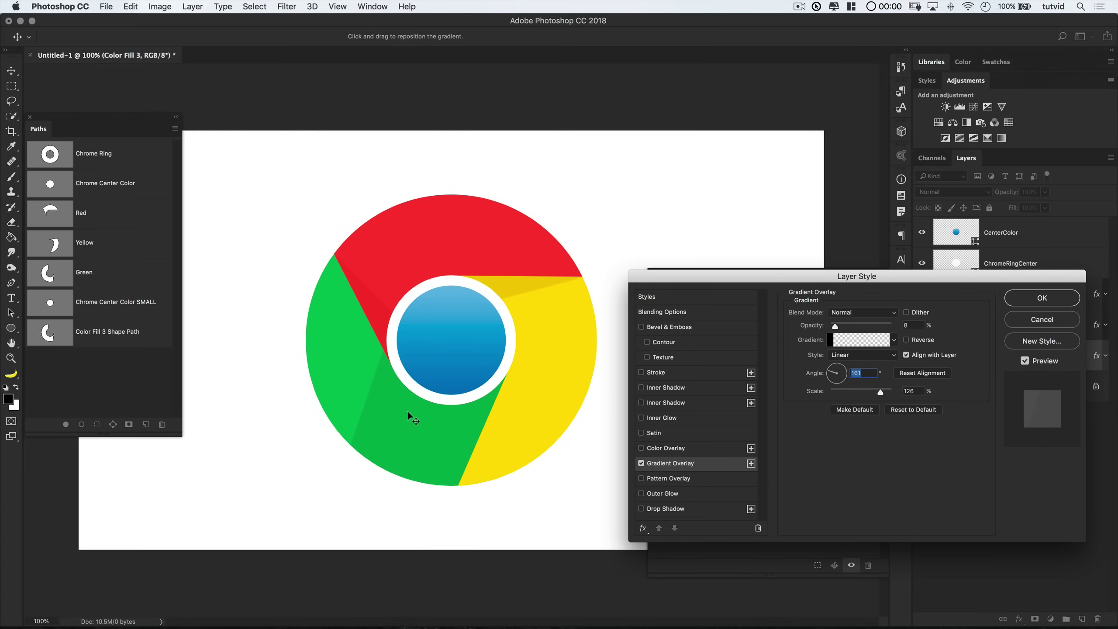
pyautogui.moveTo(408, 415); pyautogui.dragTo(503, 456)
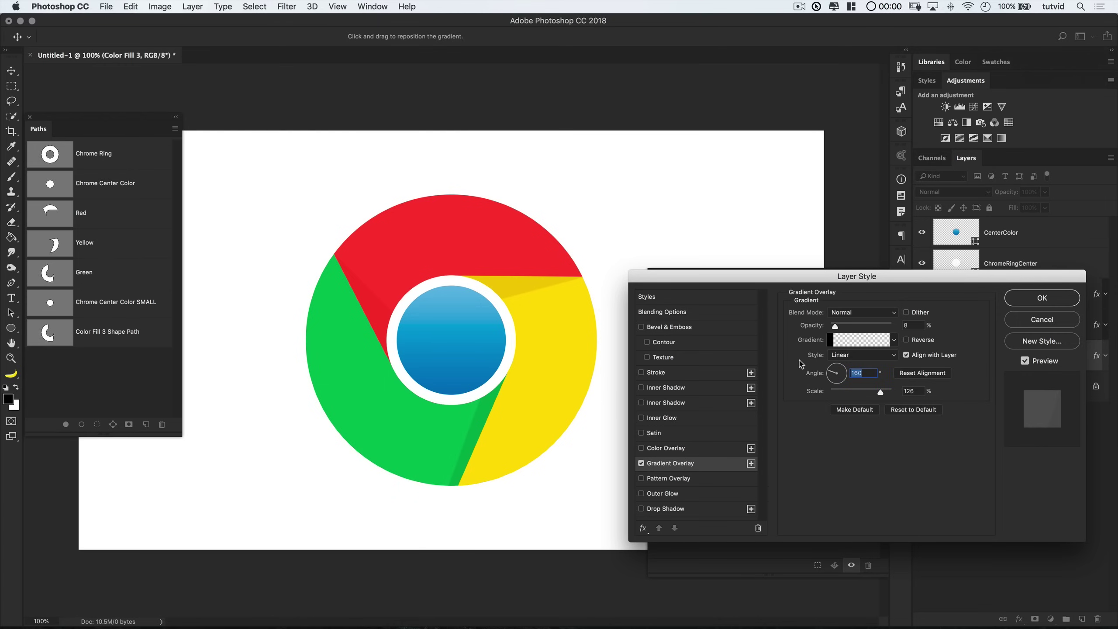
pyautogui.write('175')
pyautogui.moveTo(481, 460)
pyautogui.mouseDown()
pyautogui.moveTo(462, 445)
pyautogui.moveTo(484, 450)
pyautogui.mouseUp()
pyautogui.click(1039, 301)
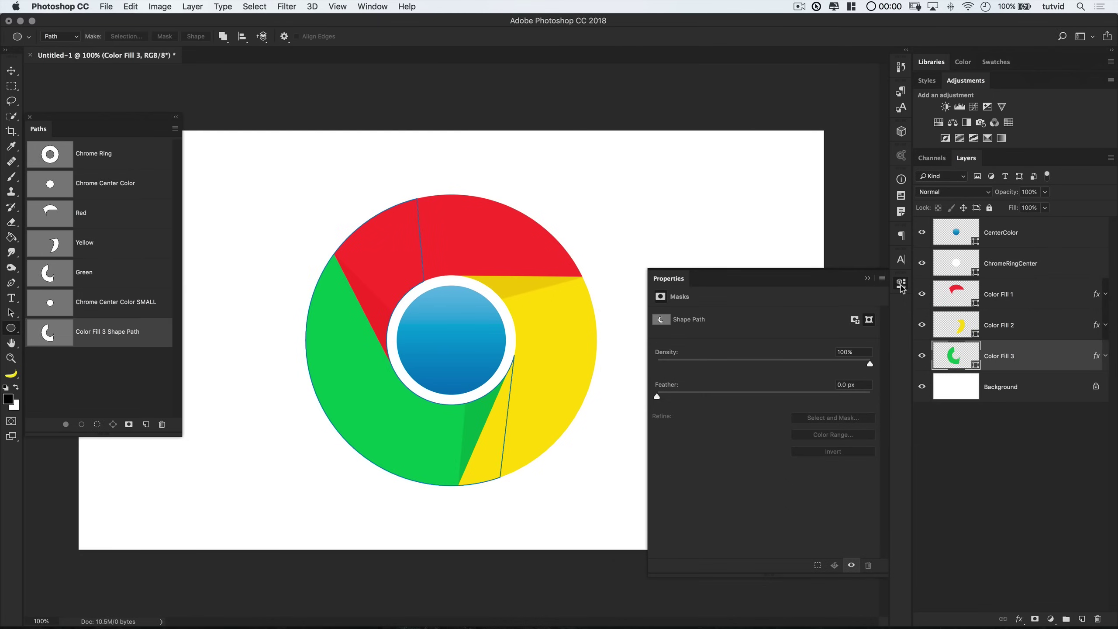
# - Collapse the Properties panel and select the Background layer to hide the path outlines
pyautogui.click(901, 284)
pyautogui.click(962, 392)
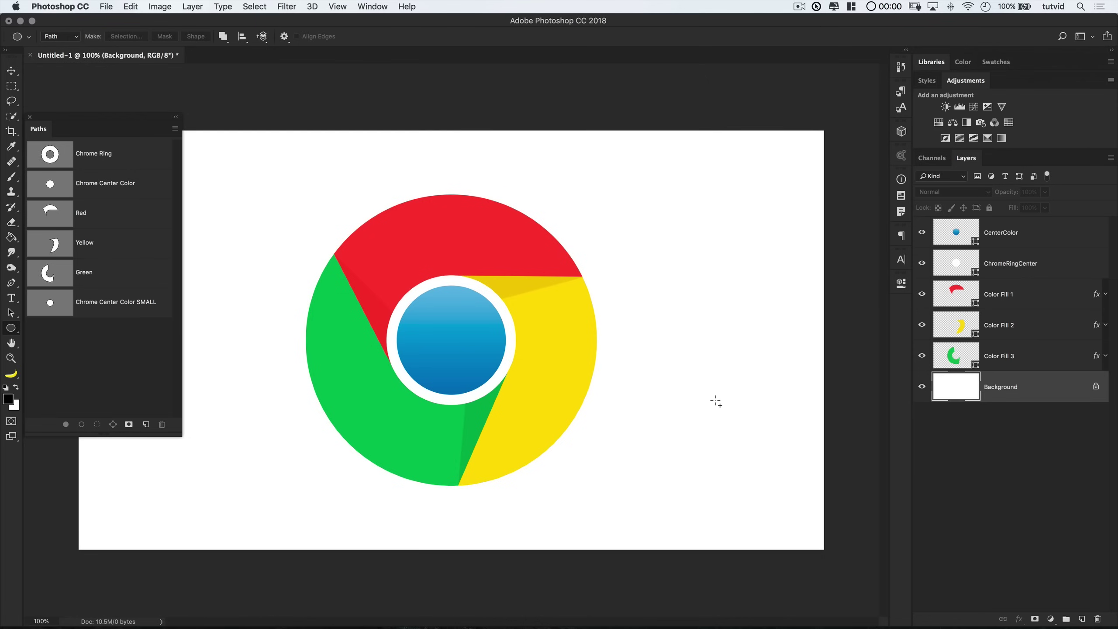